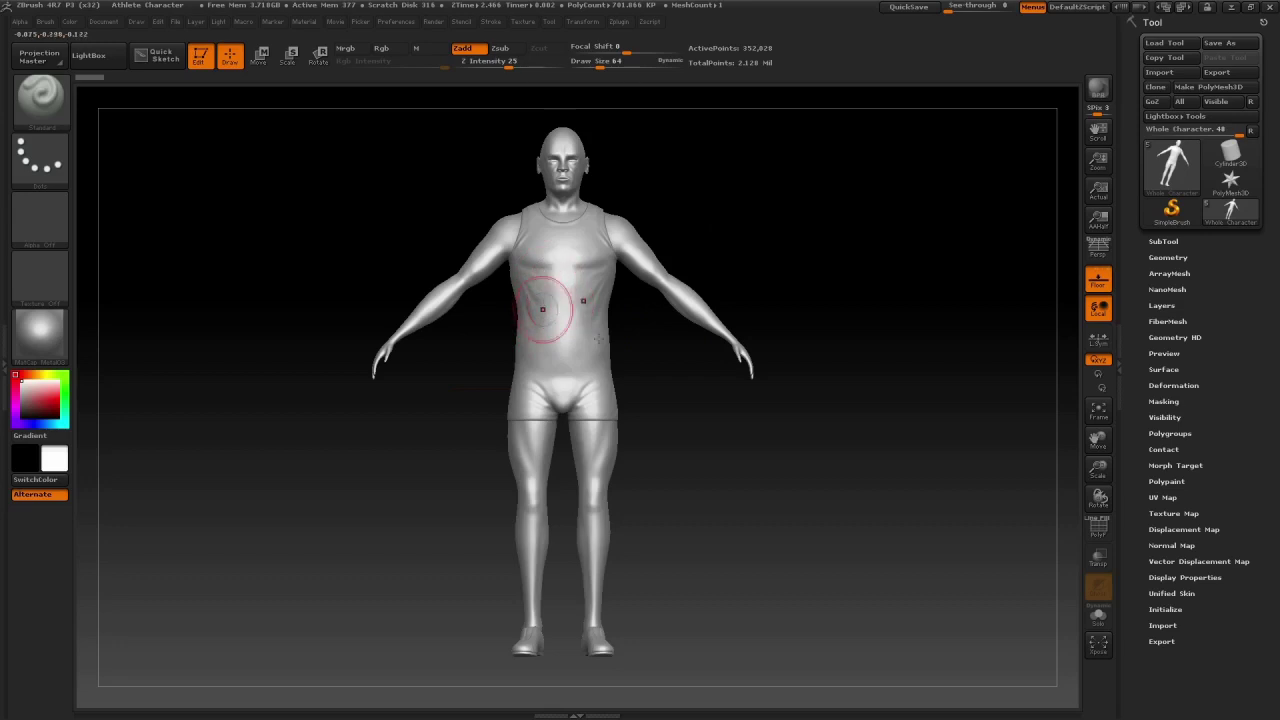
List the character's subtools and show only the Base Character mesh to view it without its outfit and shoes.
{"action": "left_click_drag", "start_coordinate": [786, 277], "coordinate": [751, 486]}
{"action": "mouse_move", "coordinate": [654, 440]}
{"action": "left_mouse_down"}
{"action": "mouse_move", "coordinate": [745, 444]}
{"action": "mouse_move", "coordinate": [672, 440]}
{"action": "left_mouse_up"}
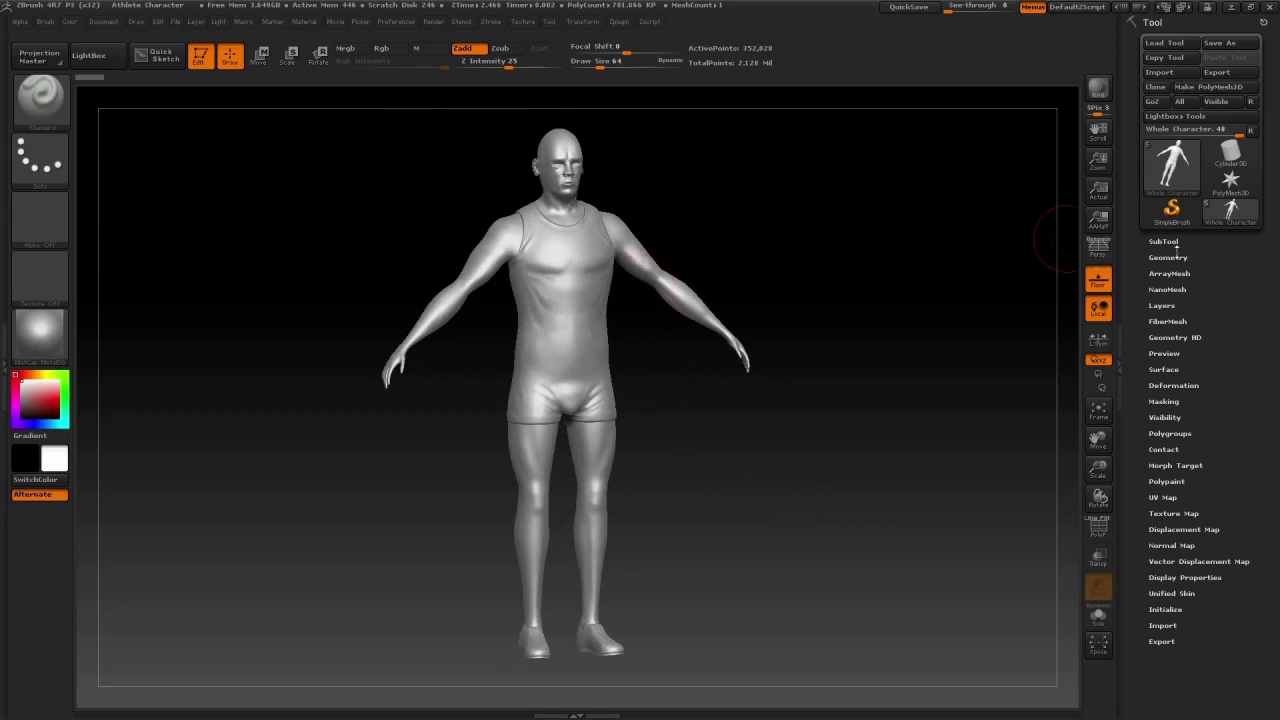
{"action": "left_click", "coordinate": [1164, 241]}
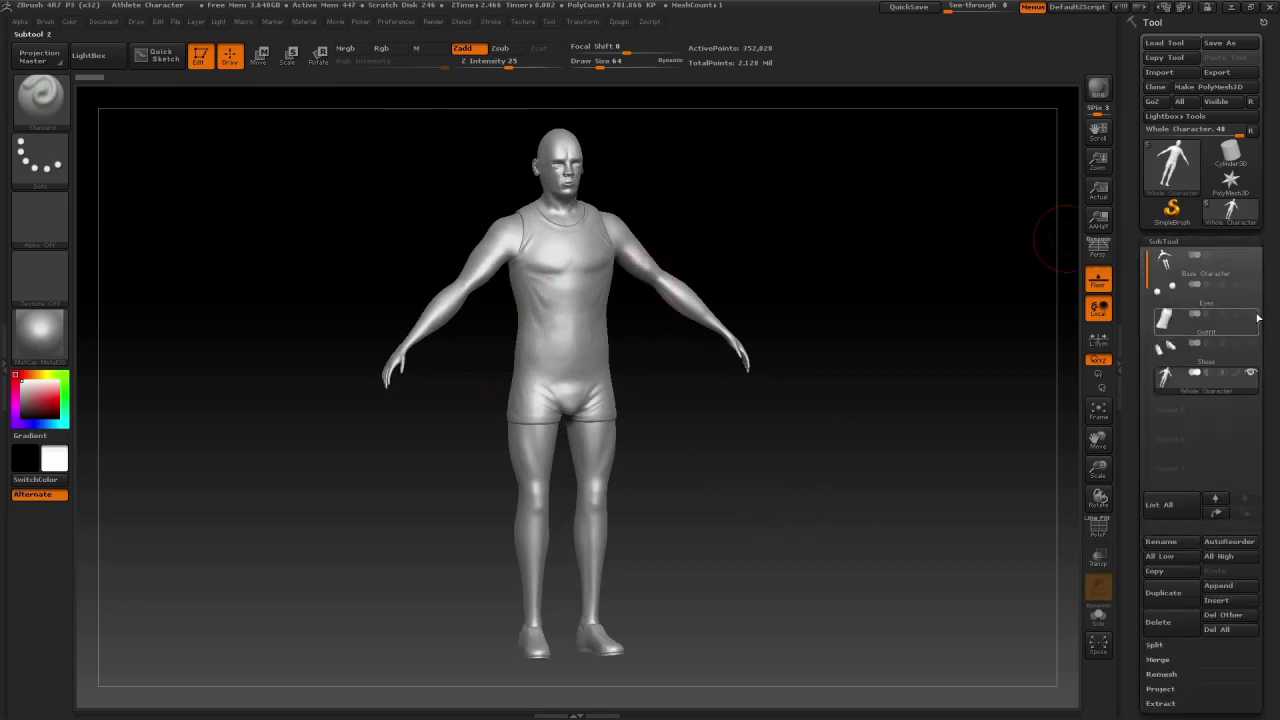
{"action": "left_click", "coordinate": [1248, 321]}
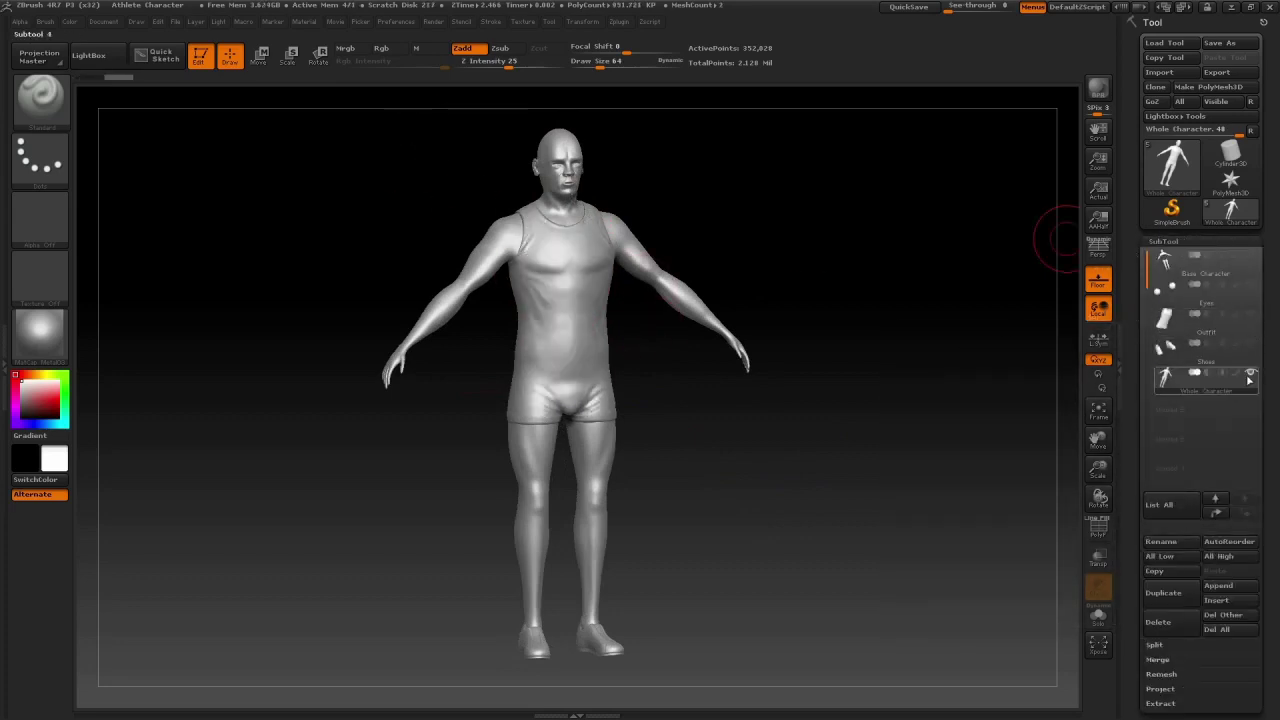
{"action": "left_click", "coordinate": [1245, 267]}
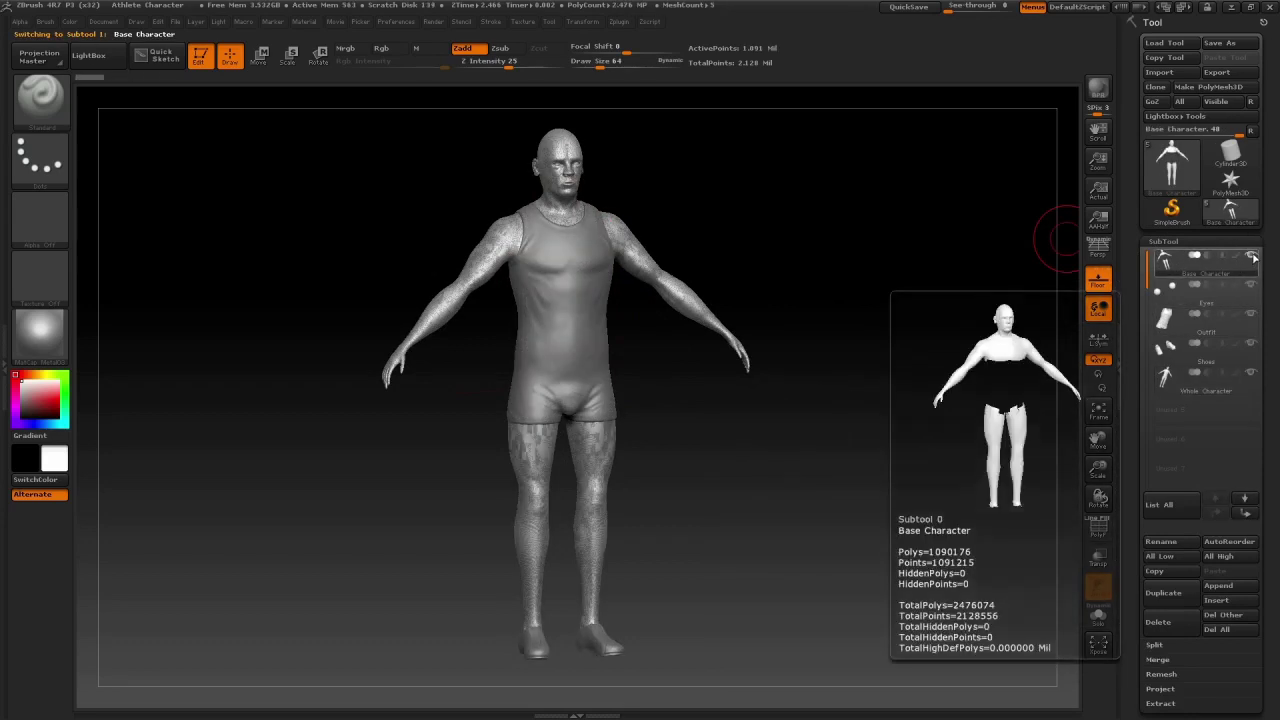
{"action": "left_click", "coordinate": [1252, 257]}
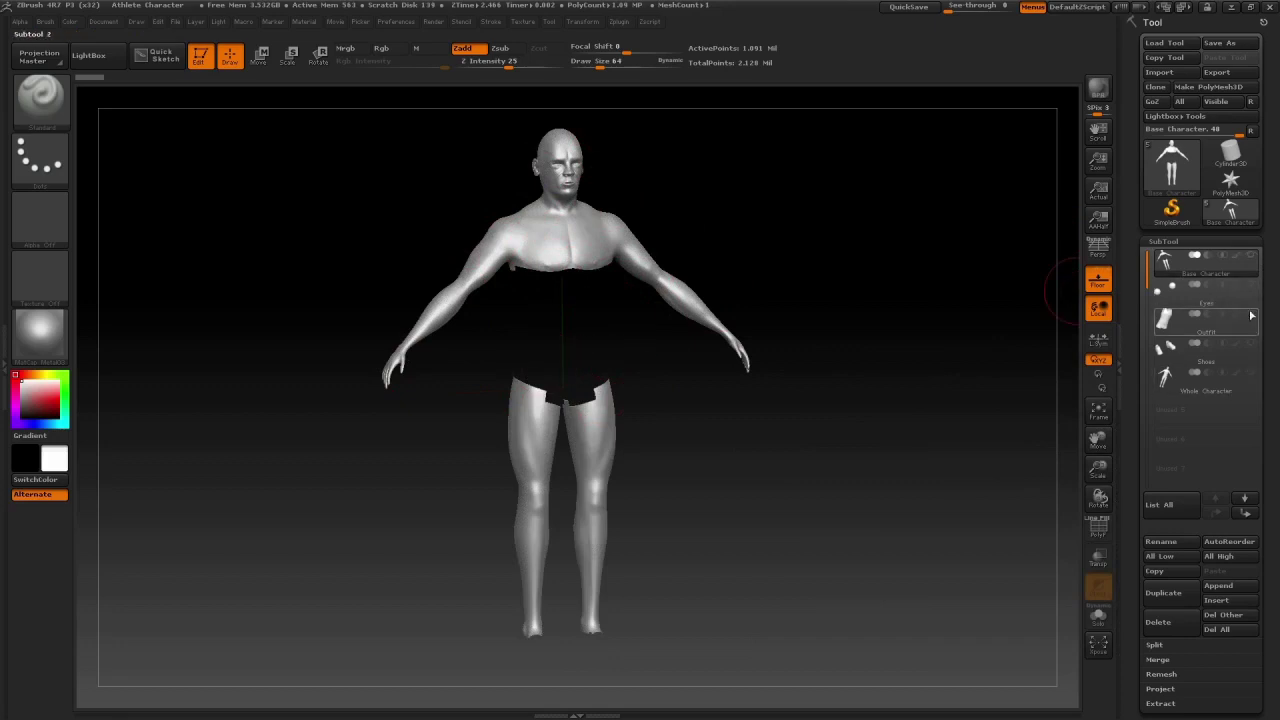
Make Whole Character the active subtool and the only visible one.
{"action": "mouse_move", "coordinate": [1251, 317]}
{"action": "left_click", "coordinate": [1250, 376]}
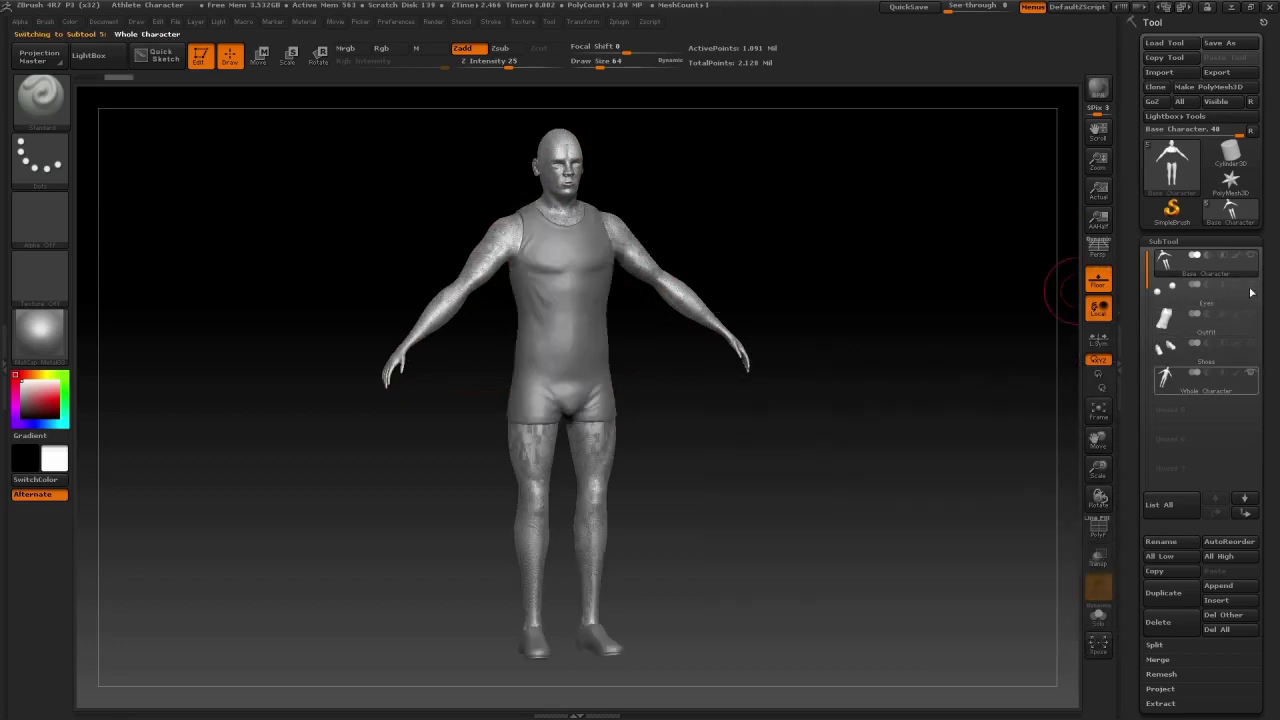
{"action": "left_click_drag", "start_coordinate": [694, 411], "coordinate": [749, 281]}
{"action": "mouse_move", "coordinate": [1174, 268]}
{"action": "mouse_move", "coordinate": [743, 266]}
{"action": "left_mouse_down"}
{"action": "mouse_move", "coordinate": [786, 274]}
{"action": "mouse_move", "coordinate": [749, 409]}
{"action": "mouse_move", "coordinate": [805, 437]}
{"action": "left_mouse_up"}
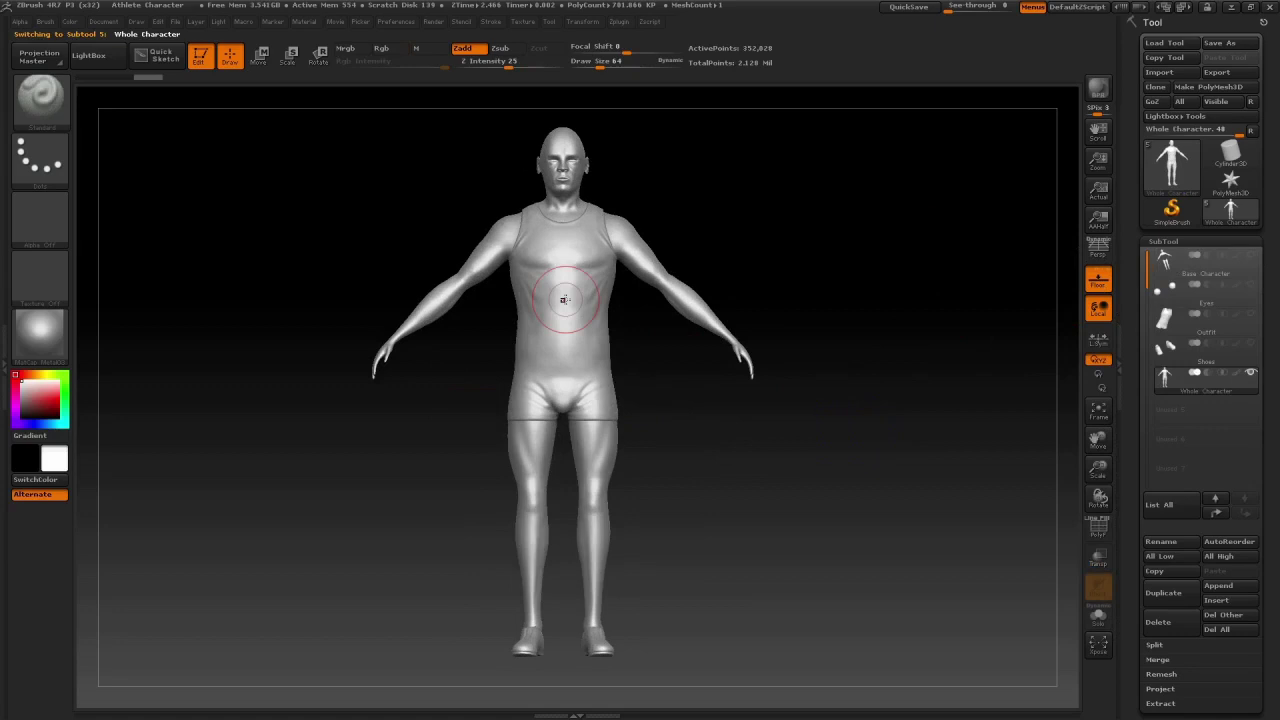
Examine the Whole Character mesh from several angles and check its active and total point counts.
{"action": "left_click_drag", "start_coordinate": [654, 297], "coordinate": [722, 457]}
{"action": "left_click_drag", "start_coordinate": [779, 505], "coordinate": [837, 466]}
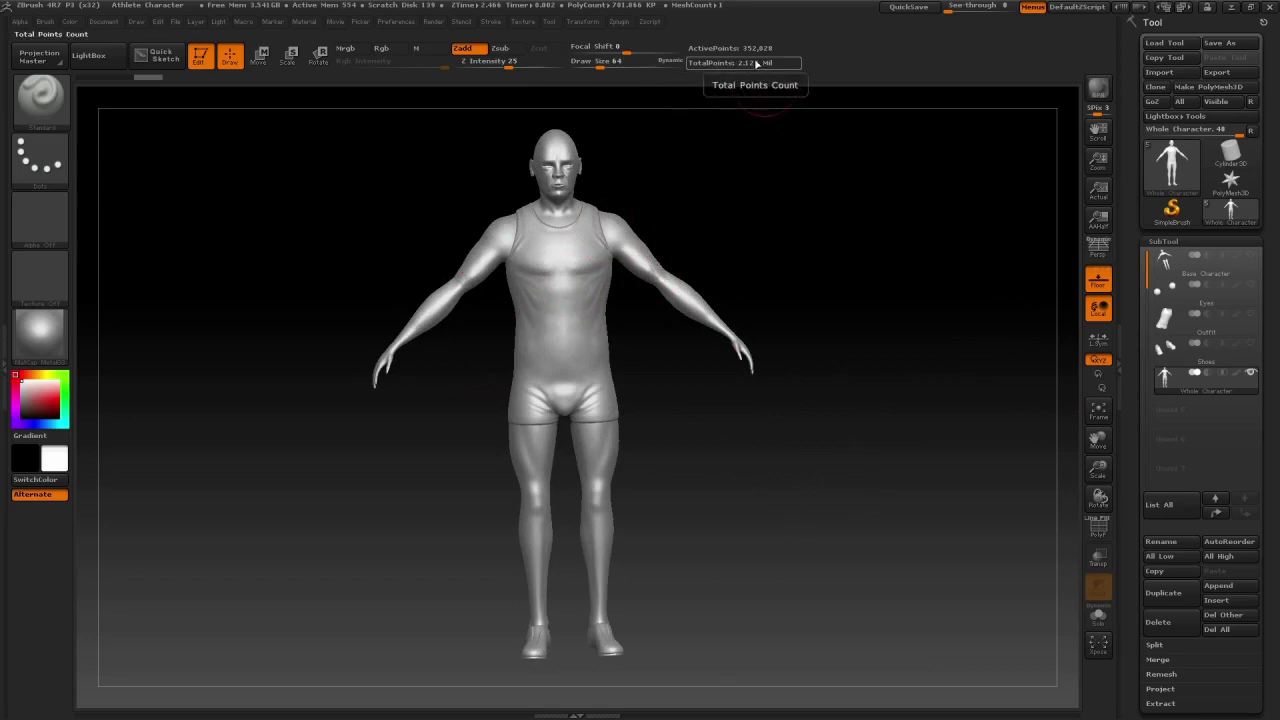
{"action": "left_click_drag", "start_coordinate": [639, 343], "coordinate": [700, 340]}
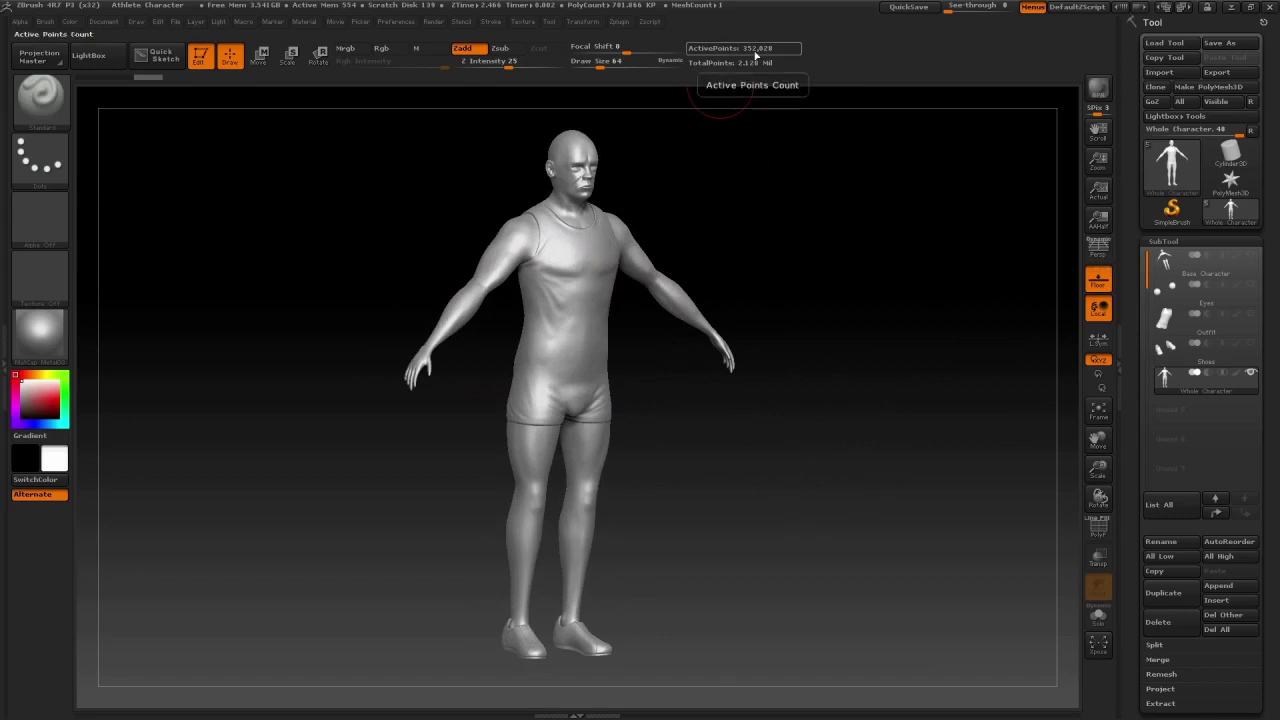
{"action": "left_click_drag", "start_coordinate": [813, 423], "coordinate": [938, 408], "text": "shift"}
{"action": "left_click_drag", "start_coordinate": [757, 480], "coordinate": [825, 478]}
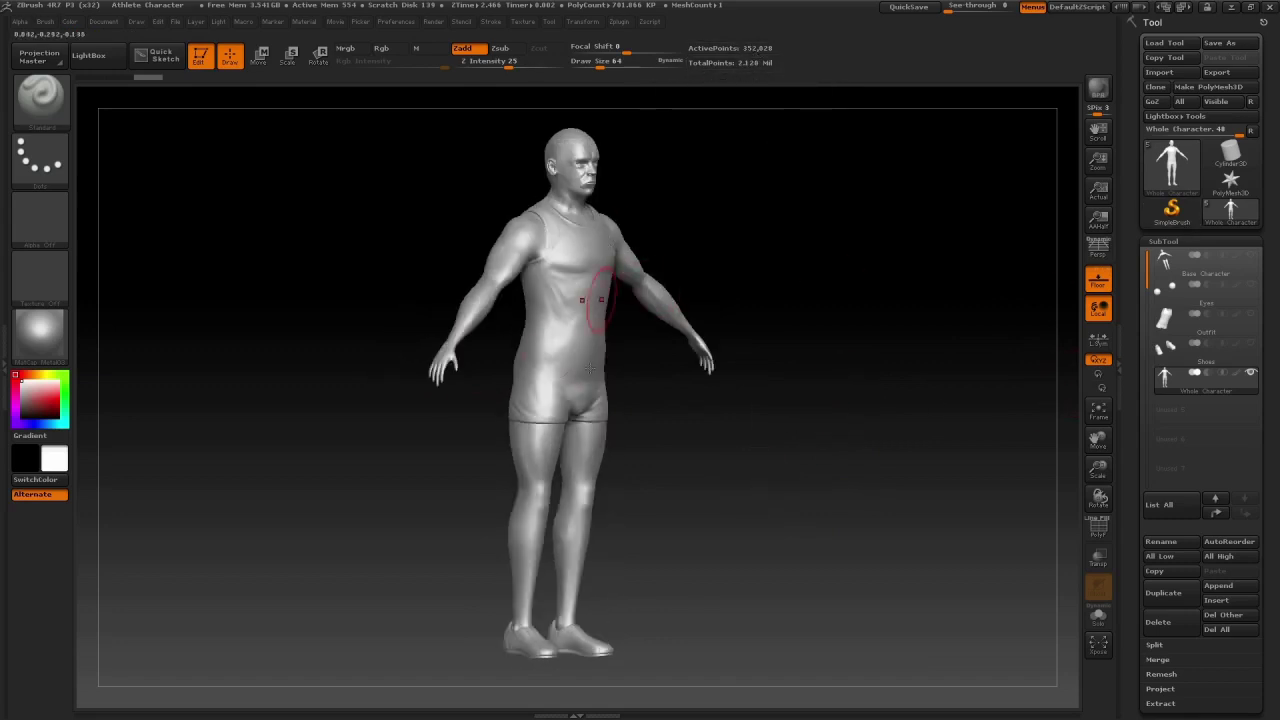
{"action": "left_click_drag", "start_coordinate": [694, 472], "coordinate": [660, 476]}
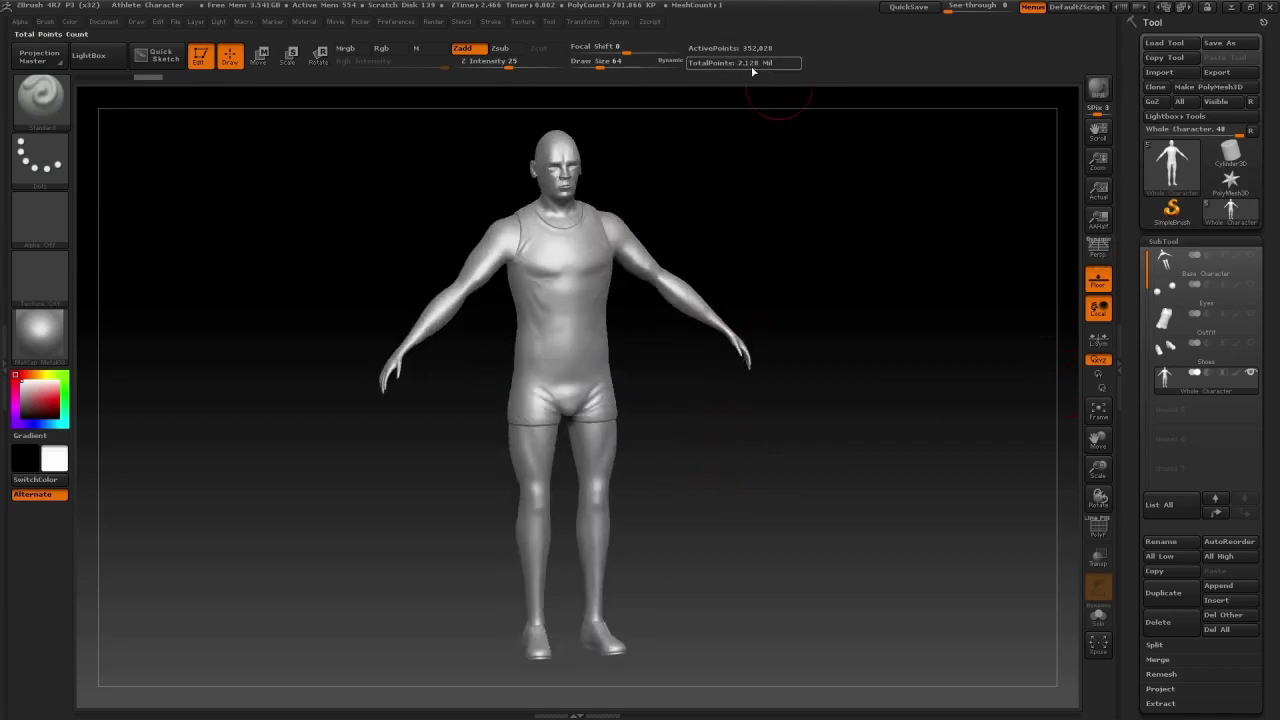
{"action": "left_click_drag", "start_coordinate": [911, 370], "coordinate": [883, 369]}
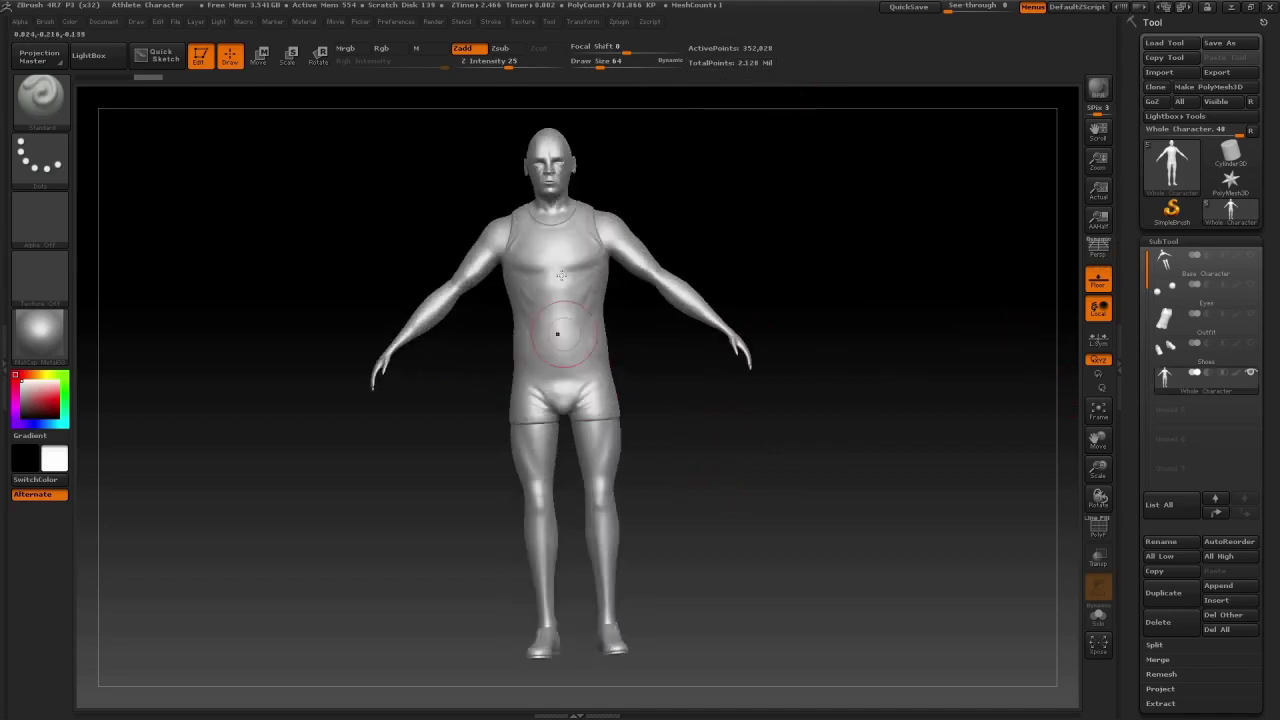
{"action": "mouse_move", "coordinate": [786, 437]}
{"action": "left_mouse_down"}
{"action": "mouse_move", "coordinate": [797, 443]}
{"action": "mouse_move", "coordinate": [766, 469]}
{"action": "mouse_move", "coordinate": [782, 530]}
{"action": "mouse_move", "coordinate": [791, 486]}
{"action": "mouse_move", "coordinate": [720, 478]}
{"action": "mouse_move", "coordinate": [771, 465]}
{"action": "mouse_move", "coordinate": [811, 480]}
{"action": "mouse_move", "coordinate": [757, 437]}
{"action": "mouse_move", "coordinate": [766, 485]}
{"action": "mouse_move", "coordinate": [777, 449]}
{"action": "mouse_move", "coordinate": [802, 456]}
{"action": "mouse_move", "coordinate": [768, 455]}
{"action": "left_mouse_up"}
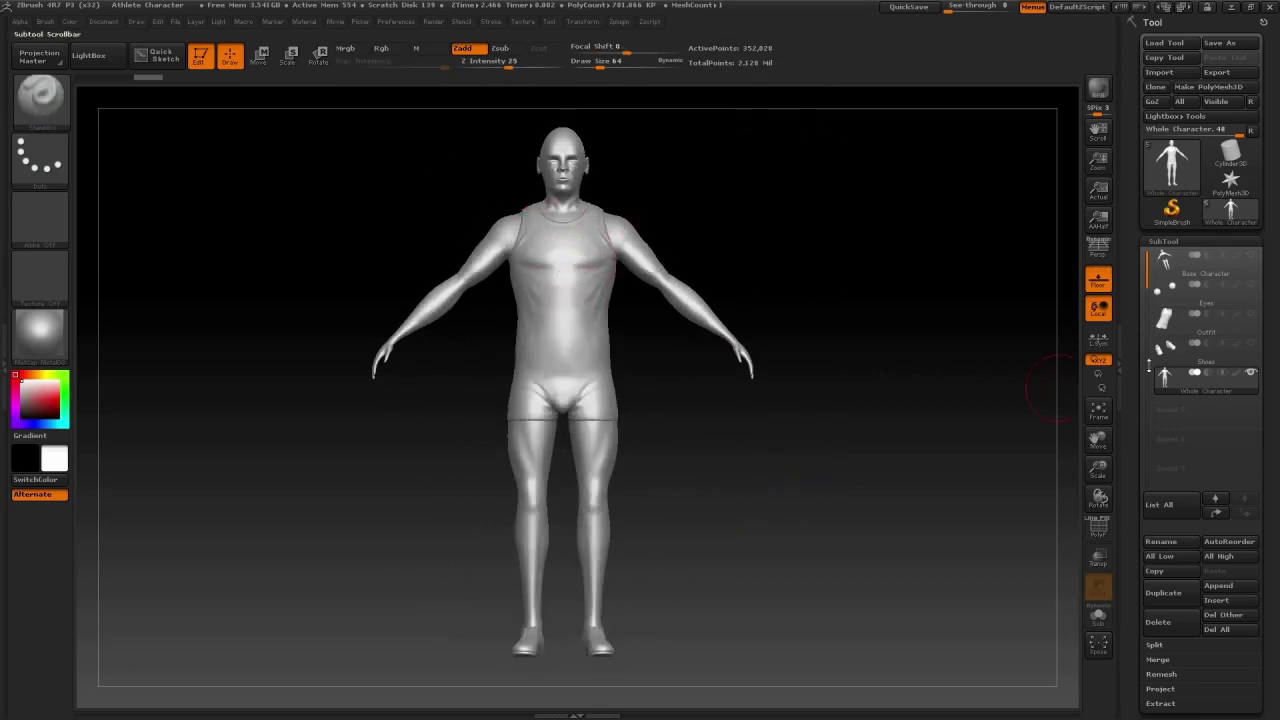
{"action": "mouse_move", "coordinate": [1163, 262]}
{"action": "left_click", "coordinate": [616, 22]}
{"action": "left_click", "coordinate": [675, 157]}
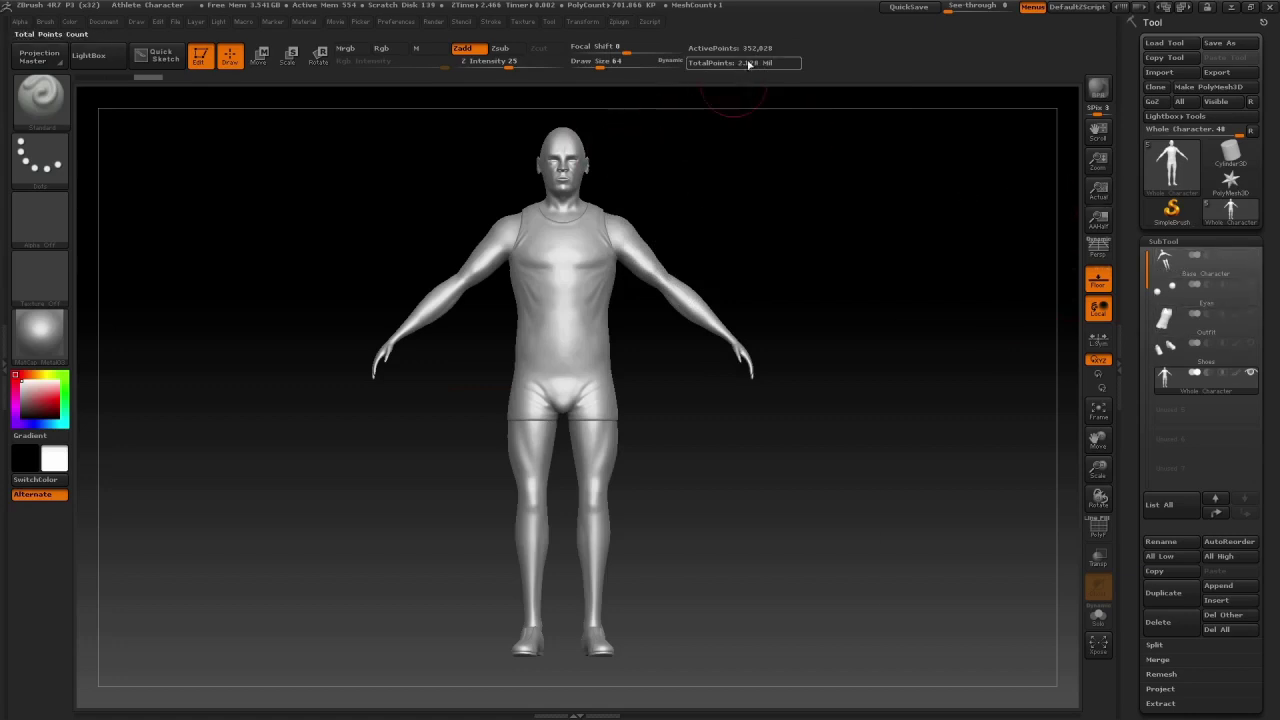
{"action": "left_click_drag", "start_coordinate": [646, 362], "coordinate": [662, 512]}
{"action": "left_click_drag", "start_coordinate": [777, 480], "coordinate": [843, 460], "text": "shift"}
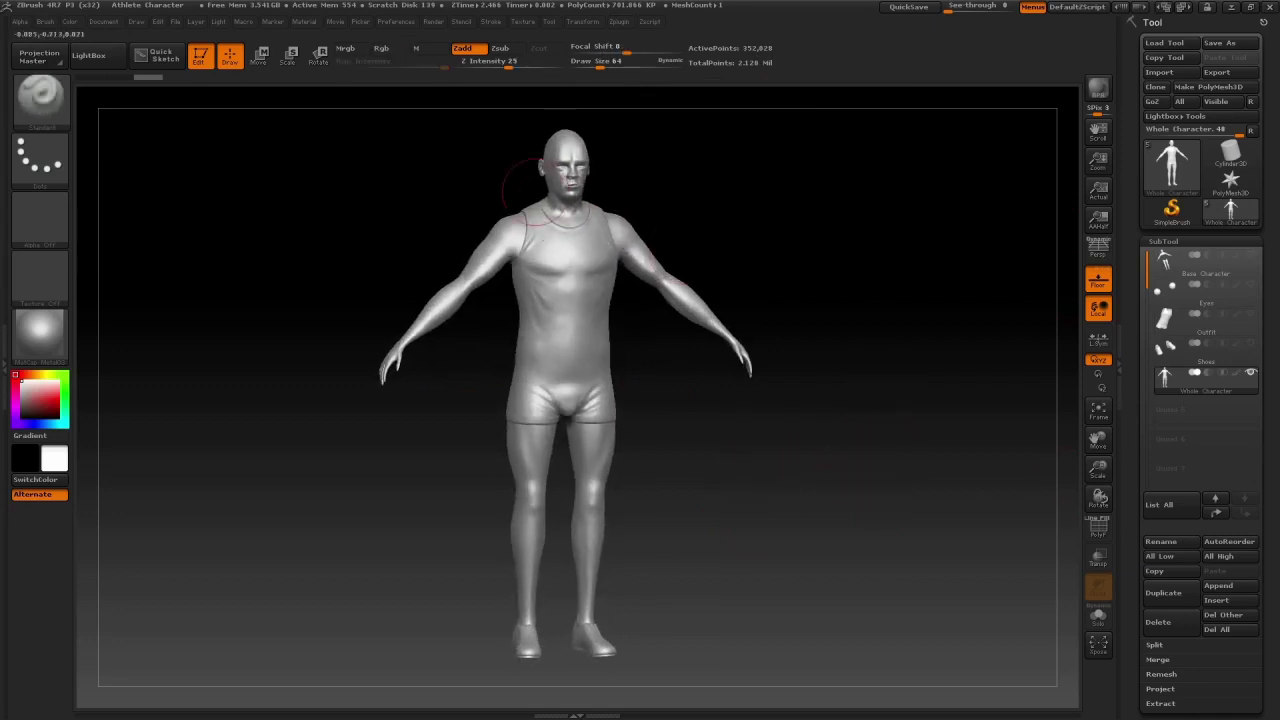
{"action": "left_click_drag", "start_coordinate": [724, 437], "coordinate": [757, 447], "text": "alt"}
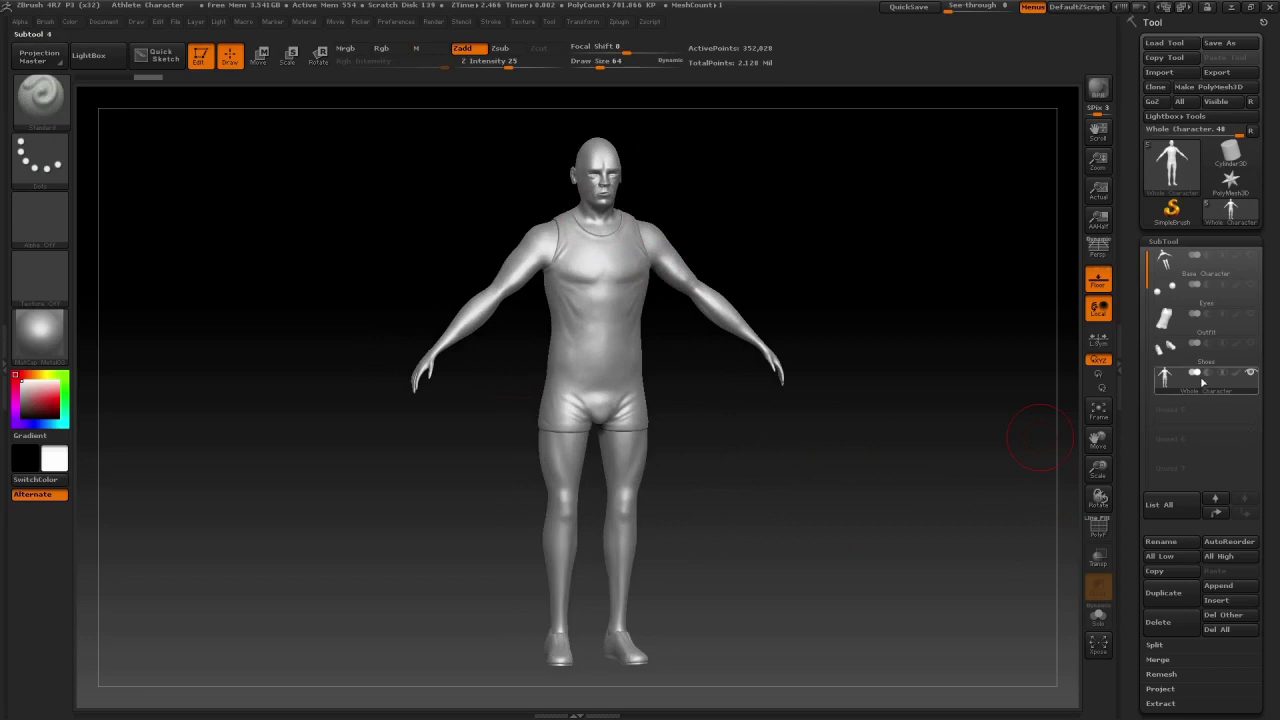
Call up and cancel the OBJ export of Whole Character, and switch to the Maya 2016 scene holding the imported character.
{"action": "left_click", "coordinate": [1217, 72]}
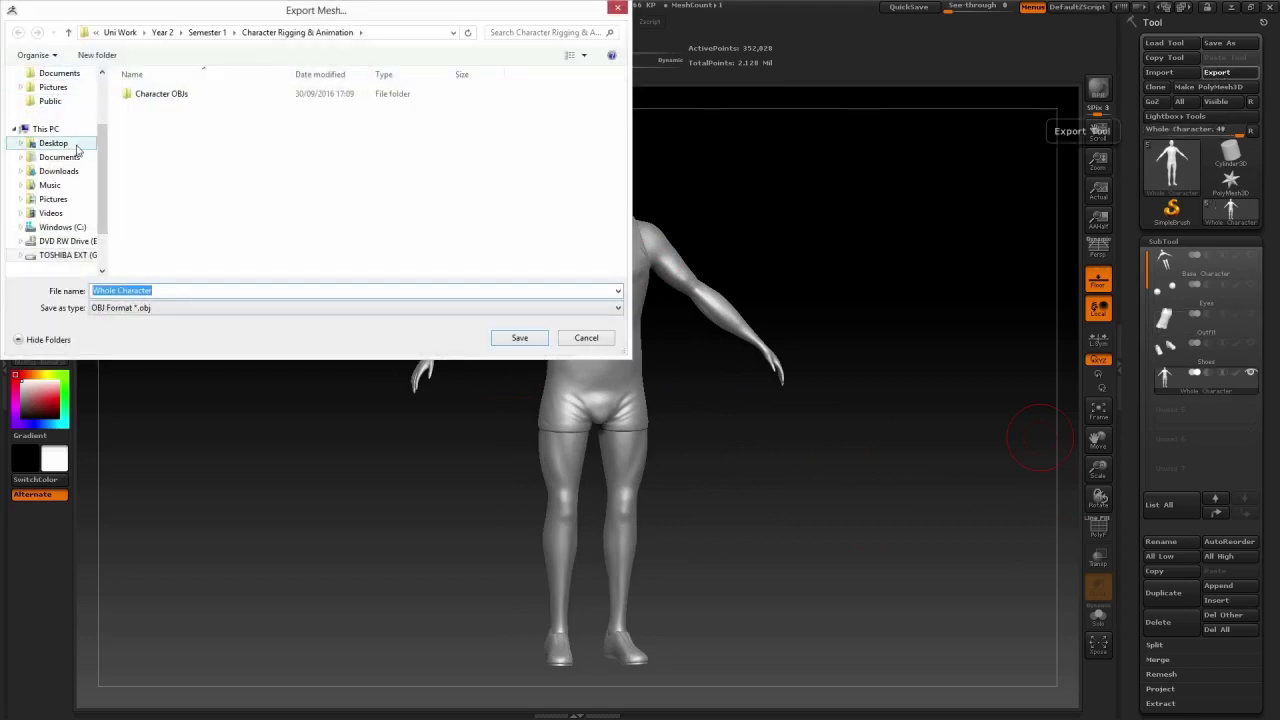
{"action": "left_click", "coordinate": [587, 338]}
{"action": "left_click", "coordinate": [1235, 7]}
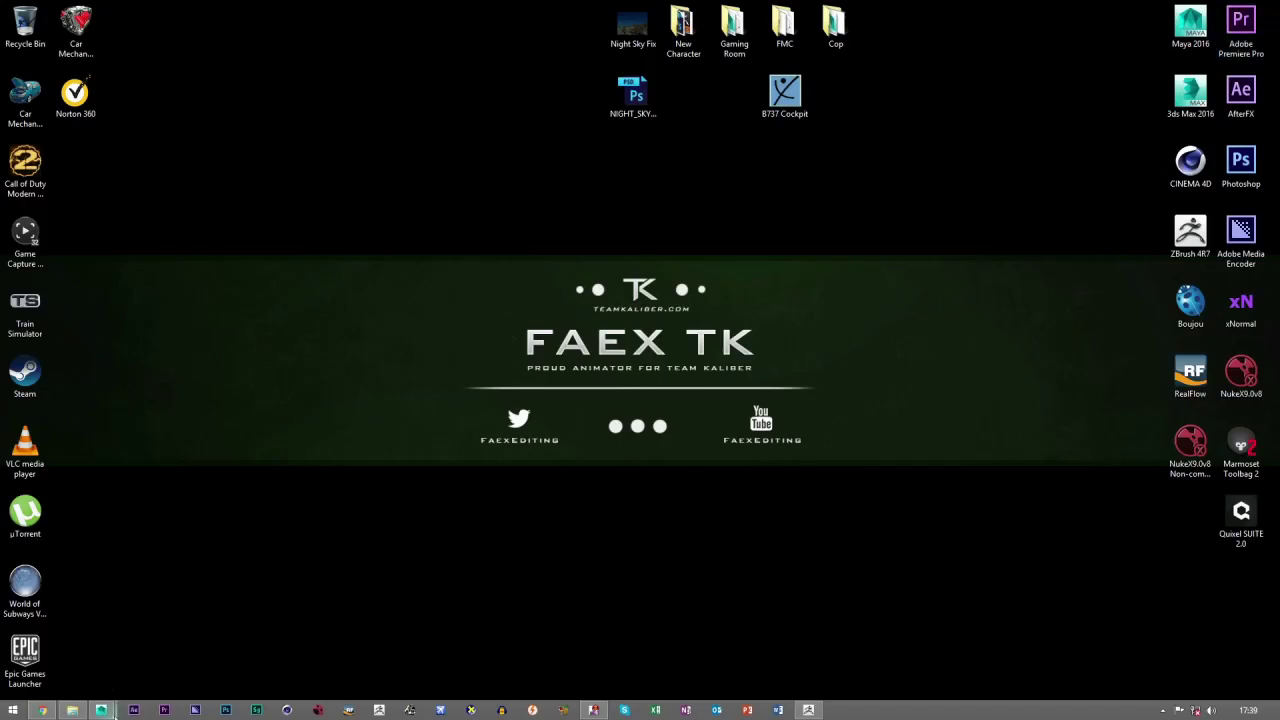
{"action": "left_click", "coordinate": [108, 712]}
{"action": "left_click", "coordinate": [266, 609]}
Select the imported athlete mesh and examine its wireframe density up close around the chest.
{"action": "scroll", "coordinate": [584, 380], "scroll_direction": "down", "scroll_amount": 3}
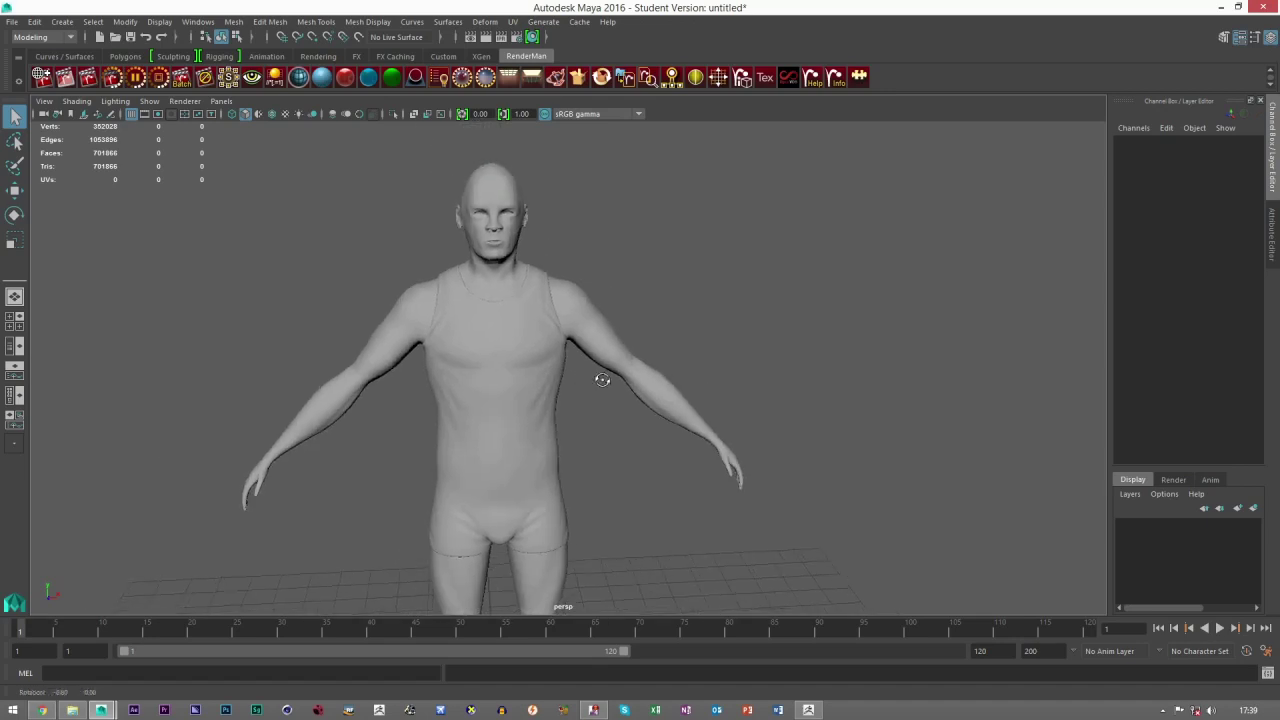
{"action": "left_click_drag", "start_coordinate": [582, 384], "coordinate": [618, 388], "text": "alt"}
{"action": "middle_click_drag", "start_coordinate": [618, 388], "coordinate": [618, 318], "text": "alt"}
{"action": "left_click_drag", "start_coordinate": [618, 318], "coordinate": [567, 337], "text": "alt"}
{"action": "left_click", "coordinate": [567, 337]}
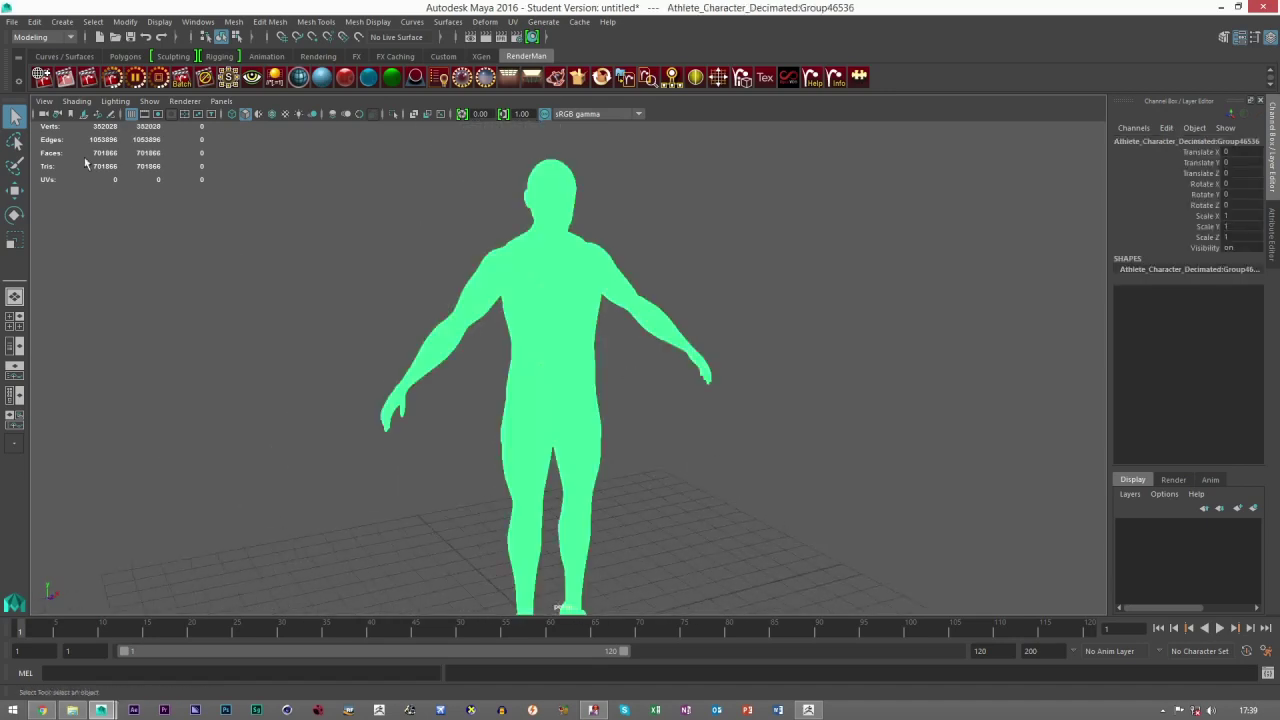
{"action": "left_click", "coordinate": [754, 446]}
{"action": "scroll", "coordinate": [642, 516], "scroll_direction": "up", "scroll_amount": 5}
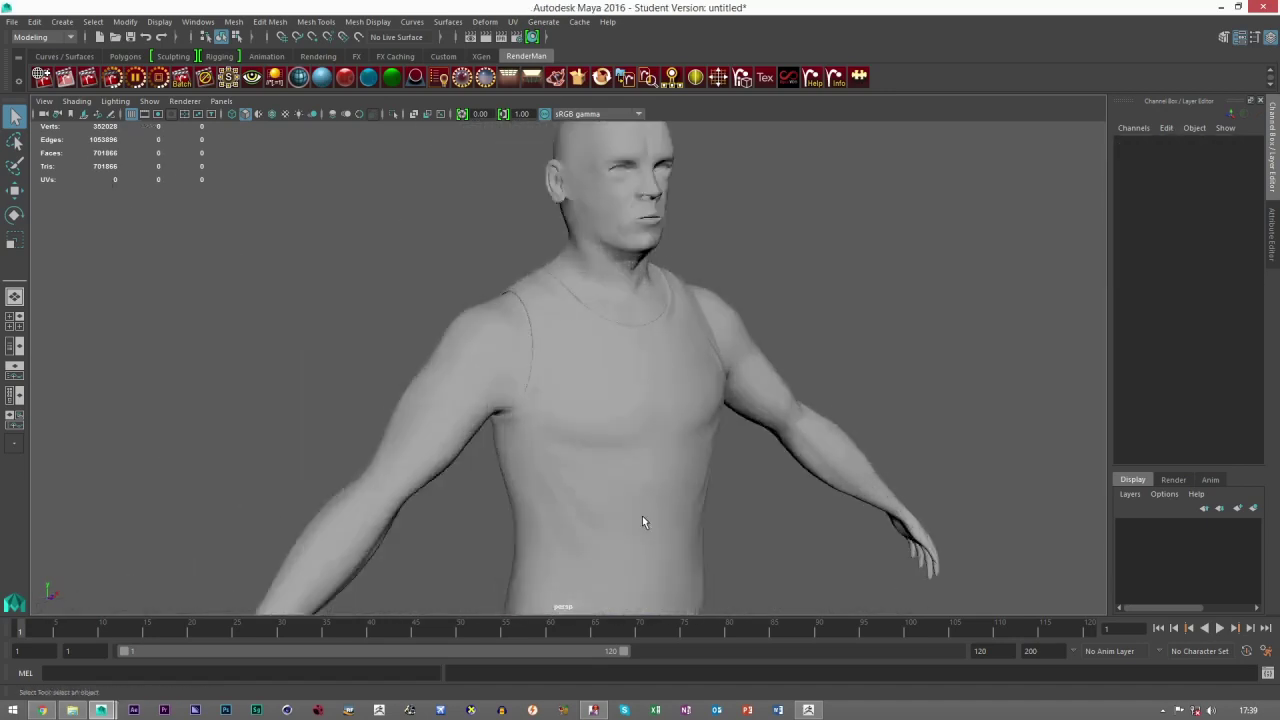
{"action": "left_click", "coordinate": [624, 426]}
{"action": "scroll", "coordinate": [570, 367], "scroll_direction": "up", "scroll_amount": 4}
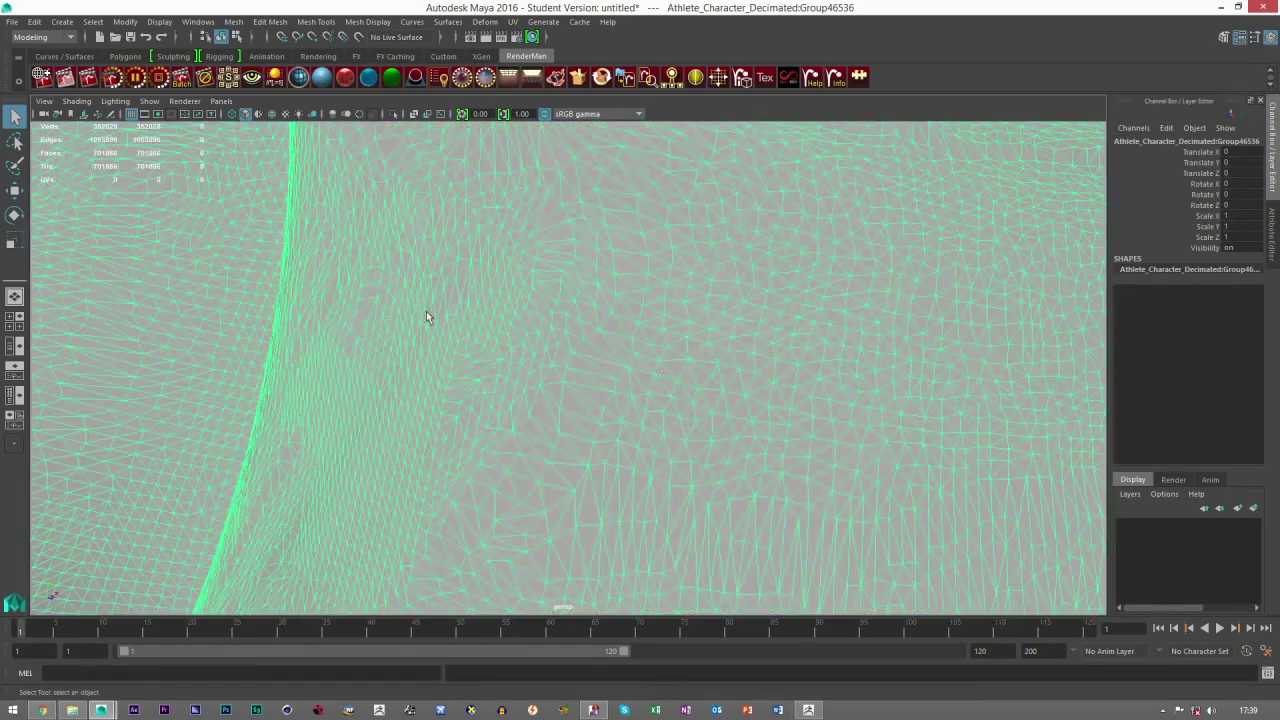
{"action": "scroll", "coordinate": [426, 317], "scroll_direction": "down", "scroll_amount": 3}
{"action": "scroll", "coordinate": [648, 418], "scroll_direction": "down", "scroll_amount": 3}
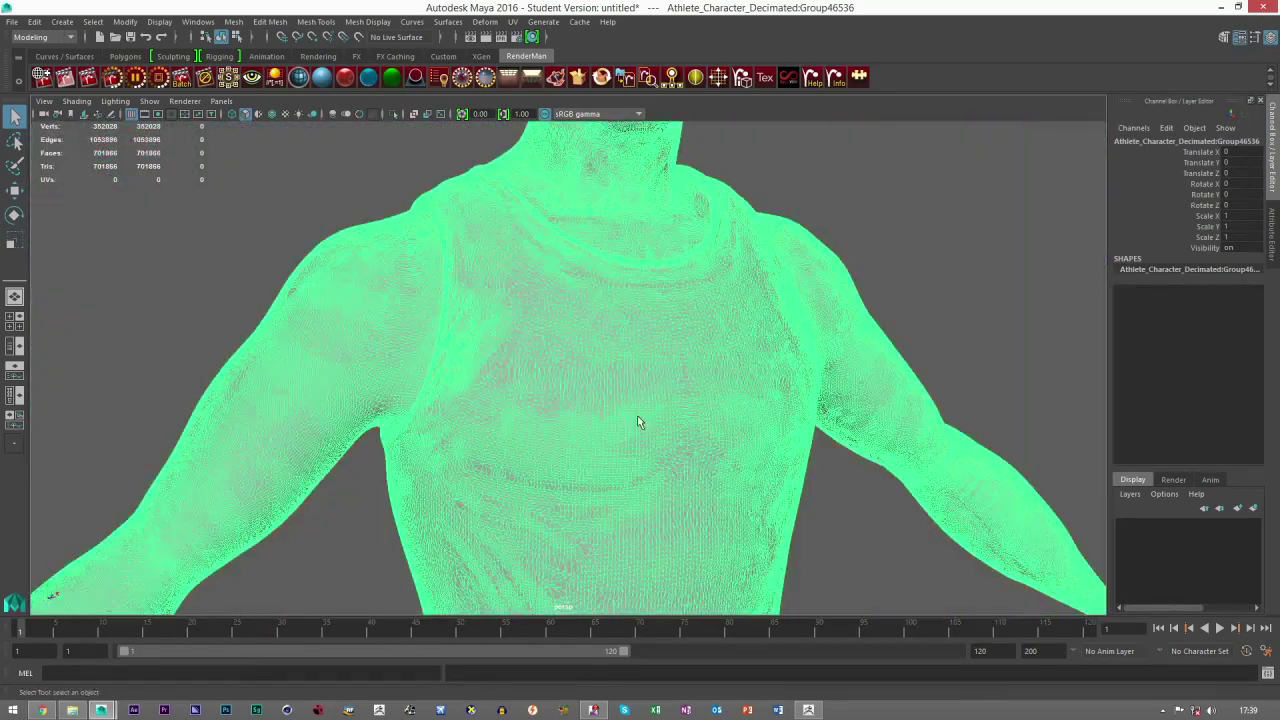
{"action": "left_click_drag", "start_coordinate": [712, 433], "coordinate": [654, 369], "text": "alt"}
{"action": "left_click", "coordinate": [706, 480]}
{"action": "scroll", "coordinate": [562, 404], "scroll_direction": "down", "scroll_amount": 8}
Examine the athlete's full body, torso and head from several angles, both shaded and with the wireframe highlighted.
{"action": "left_click_drag", "start_coordinate": [564, 404], "coordinate": [642, 397], "text": "alt"}
{"action": "left_click", "coordinate": [548, 349]}
{"action": "scroll", "coordinate": [507, 370], "scroll_direction": "down", "scroll_amount": 1}
{"action": "left_click", "coordinate": [763, 330]}
{"action": "left_click_drag", "start_coordinate": [748, 476], "coordinate": [684, 432], "text": "alt"}
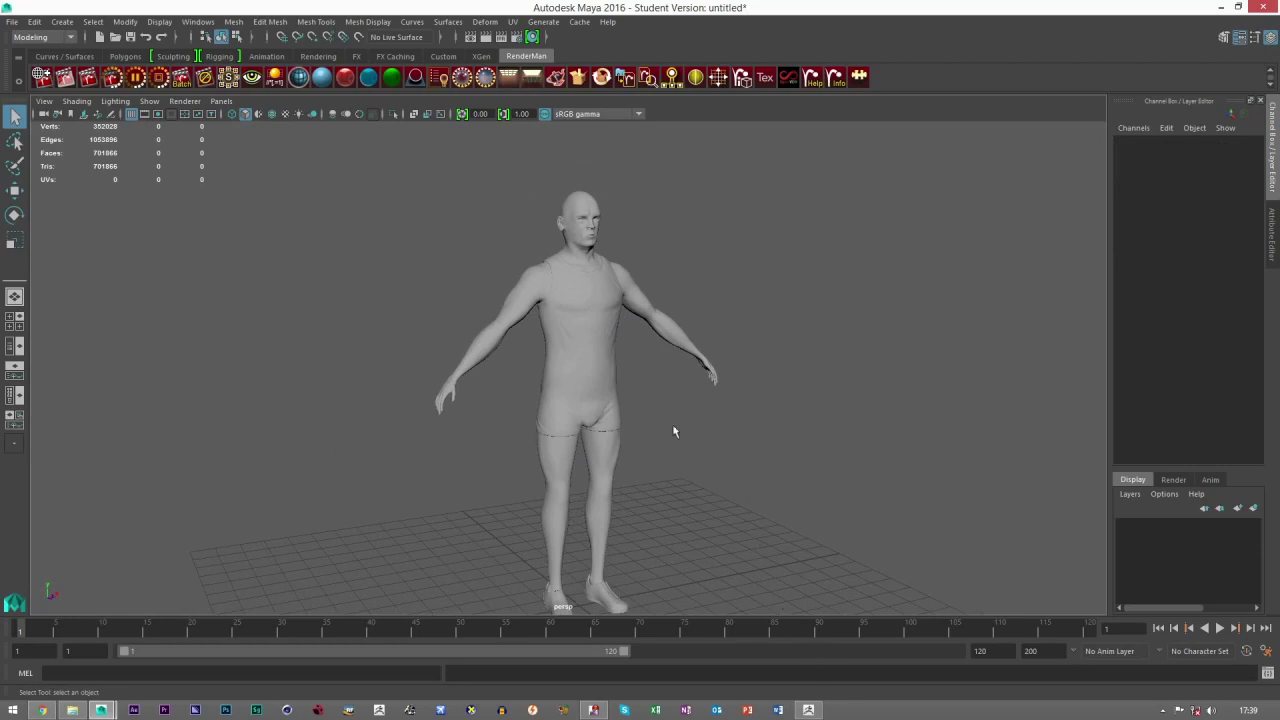
{"action": "left_click_drag", "start_coordinate": [631, 331], "coordinate": [605, 276], "text": "alt"}
{"action": "left_click", "coordinate": [605, 276]}
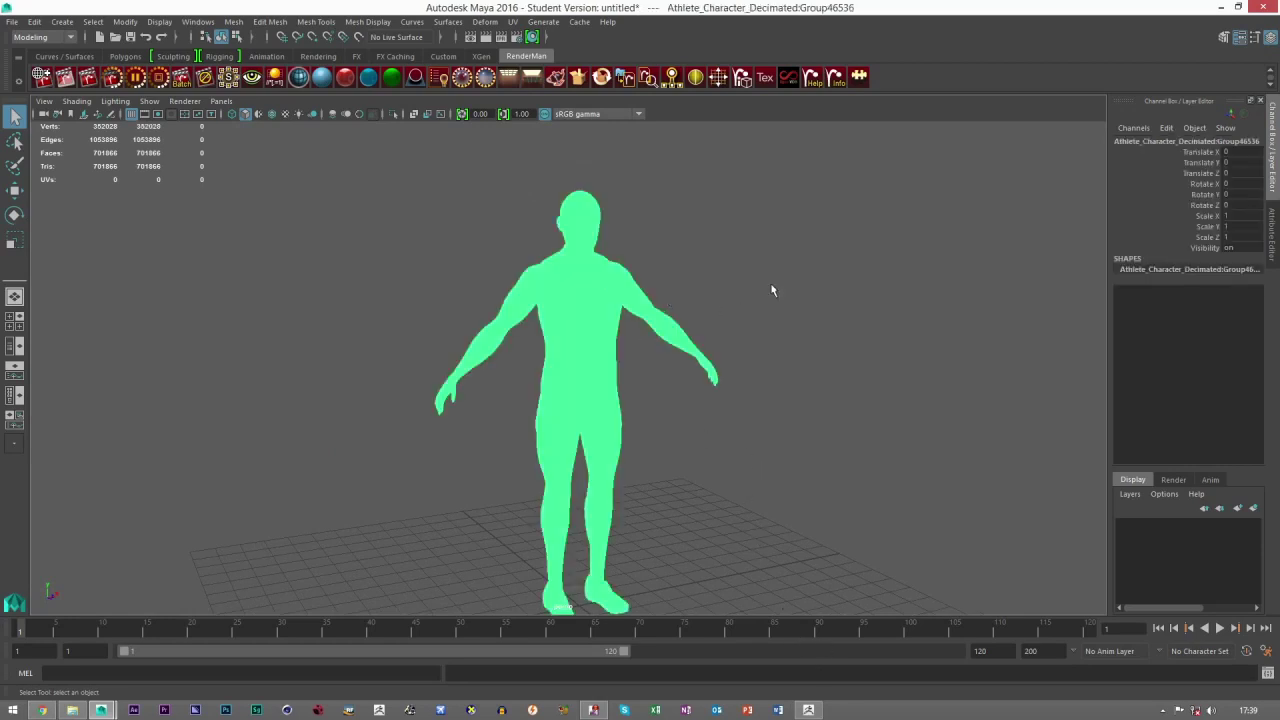
{"action": "left_click", "coordinate": [769, 285]}
{"action": "scroll", "coordinate": [700, 350], "scroll_direction": "up", "scroll_amount": 3}
{"action": "left_click_drag", "start_coordinate": [676, 360], "coordinate": [589, 366], "text": "alt"}
{"action": "scroll", "coordinate": [560, 334], "scroll_direction": "up", "scroll_amount": 3}
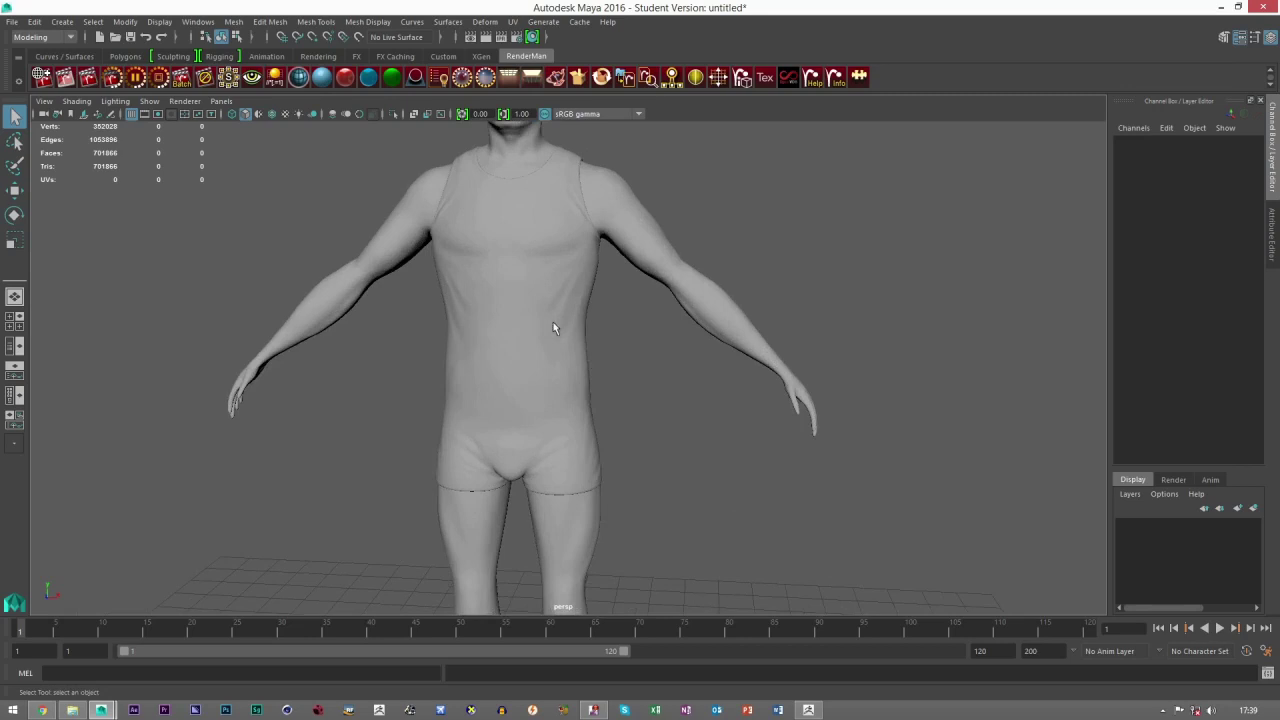
{"action": "middle_click_drag", "start_coordinate": [558, 333], "coordinate": [587, 406], "text": "alt"}
{"action": "middle_click_drag", "start_coordinate": [593, 213], "coordinate": [623, 365], "text": "alt"}
{"action": "scroll", "coordinate": [623, 365], "scroll_direction": "up", "scroll_amount": 5}
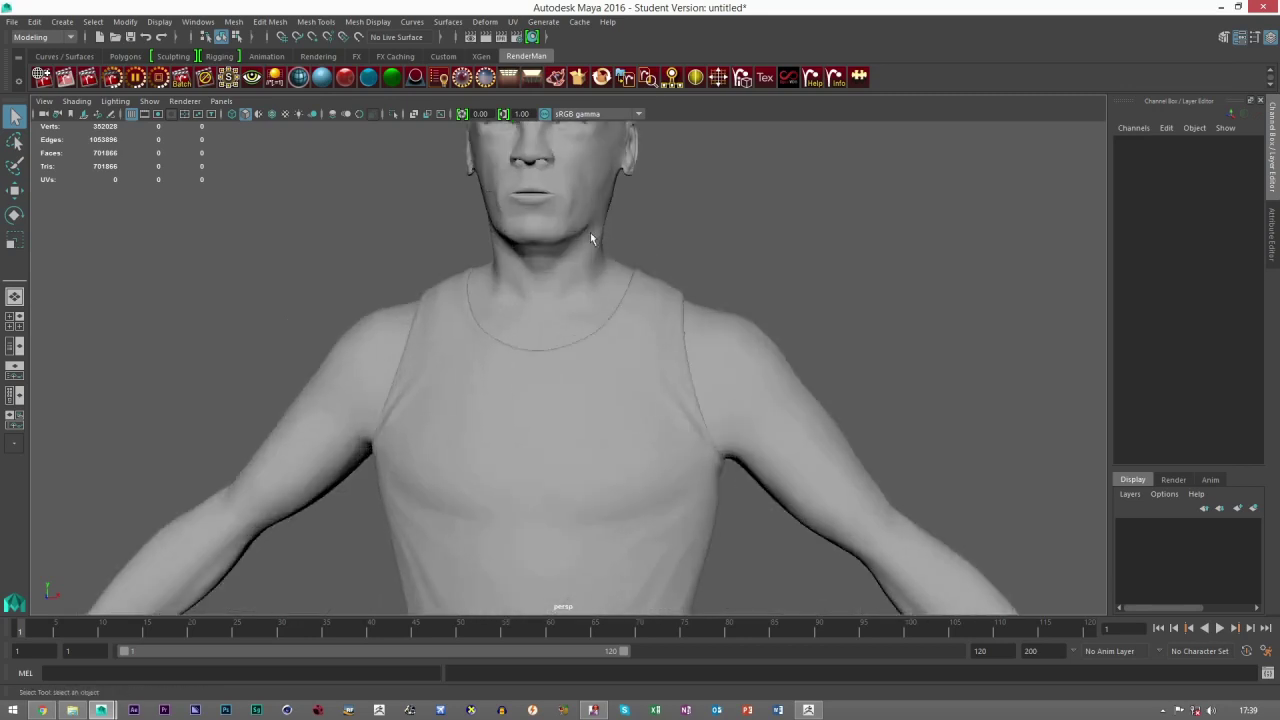
{"action": "middle_click_drag", "start_coordinate": [584, 214], "coordinate": [590, 314], "text": "alt"}
{"action": "left_click", "coordinate": [600, 303]}
{"action": "scroll", "coordinate": [618, 301], "scroll_direction": "down", "scroll_amount": 3}
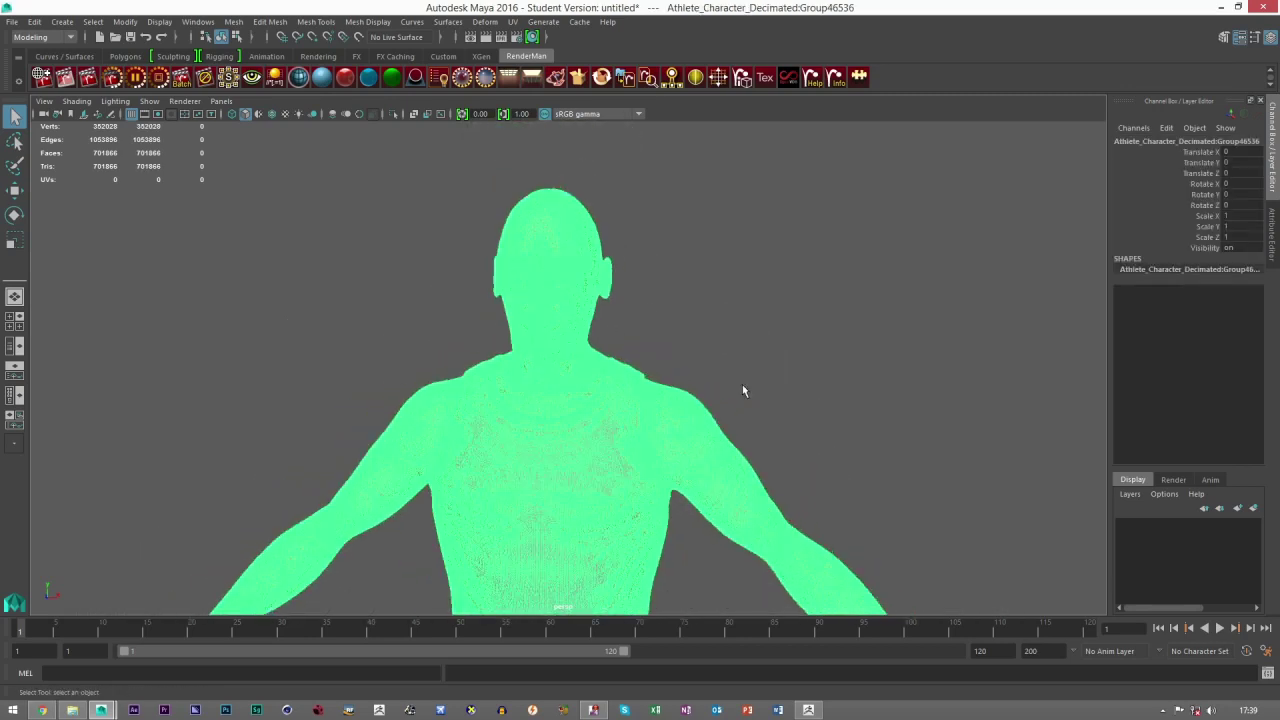
{"action": "left_click", "coordinate": [741, 370]}
{"action": "middle_click_drag", "start_coordinate": [738, 390], "coordinate": [723, 329], "text": "alt"}
{"action": "scroll", "coordinate": [723, 341], "scroll_direction": "down", "scroll_amount": 4}
{"action": "scroll", "coordinate": [720, 346], "scroll_direction": "down", "scroll_amount": 2}
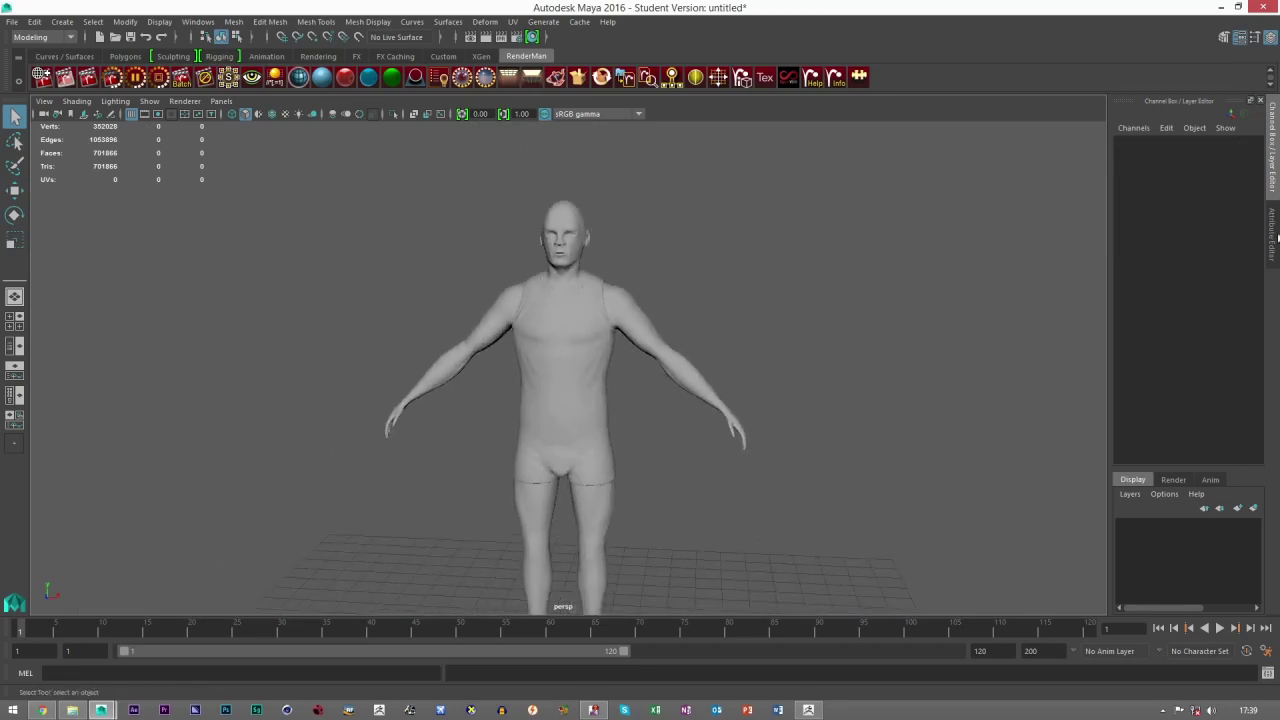
Show the Modeling Toolkit, activate the Move tool, and clear the athlete mesh's selection.
{"action": "left_click", "coordinate": [1225, 39]}
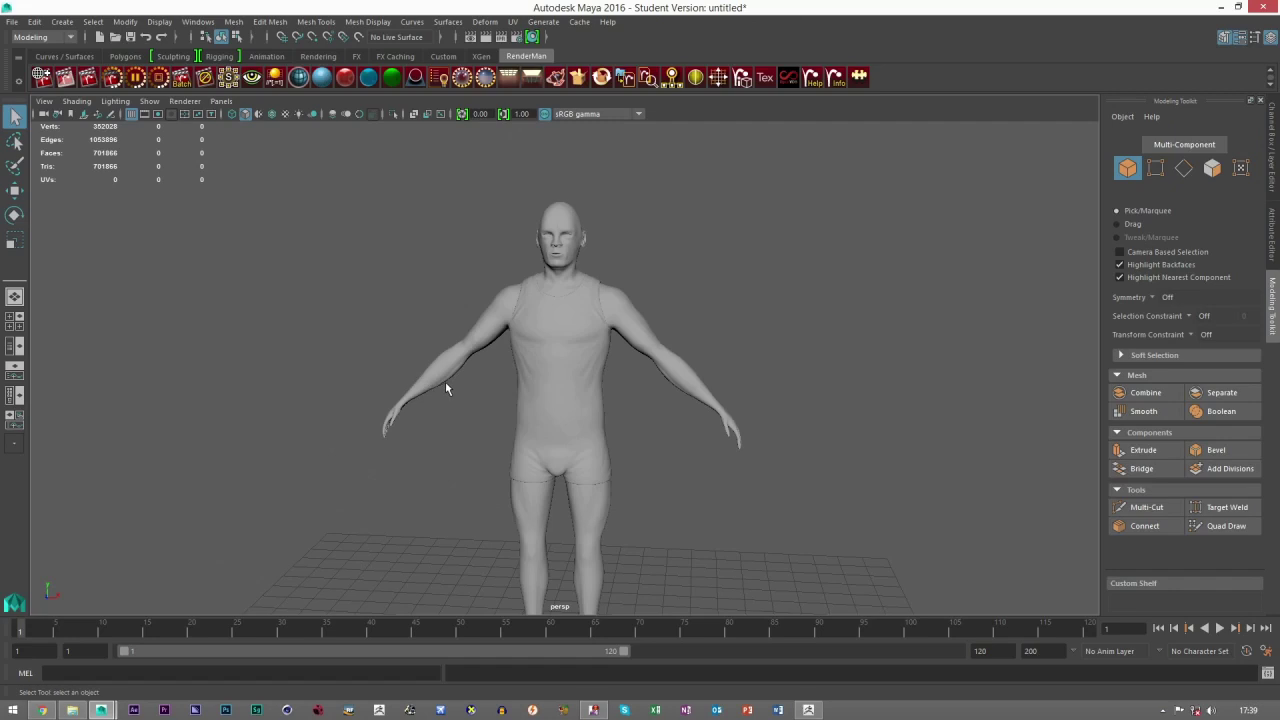
{"action": "left_click", "coordinate": [610, 375]}
{"action": "left_click_drag", "start_coordinate": [608, 380], "coordinate": [5, 194], "text": "alt"}
{"action": "left_click", "coordinate": [13, 191]}
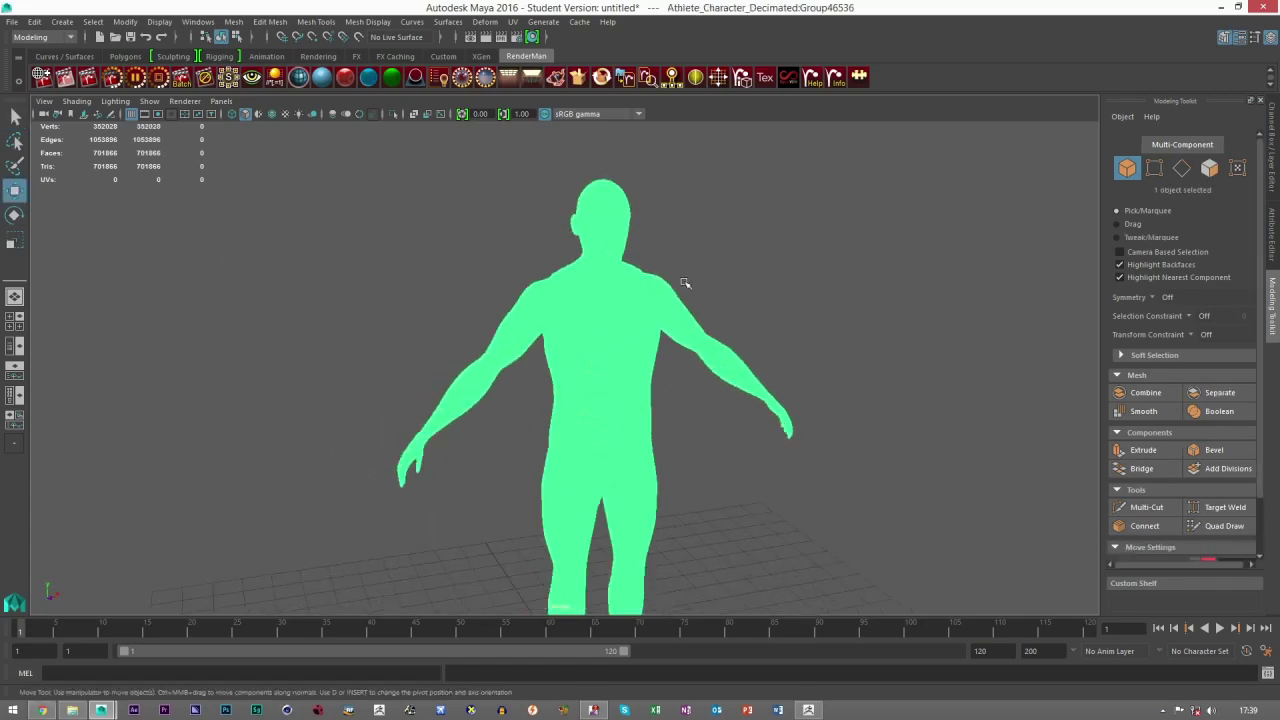
{"action": "left_click_drag", "start_coordinate": [708, 394], "coordinate": [578, 422], "text": "alt"}
{"action": "scroll", "coordinate": [673, 404], "scroll_direction": "up", "scroll_amount": 2}
{"action": "left_click", "coordinate": [815, 266]}
{"action": "left_click_drag", "start_coordinate": [690, 452], "coordinate": [595, 336], "text": "alt"}
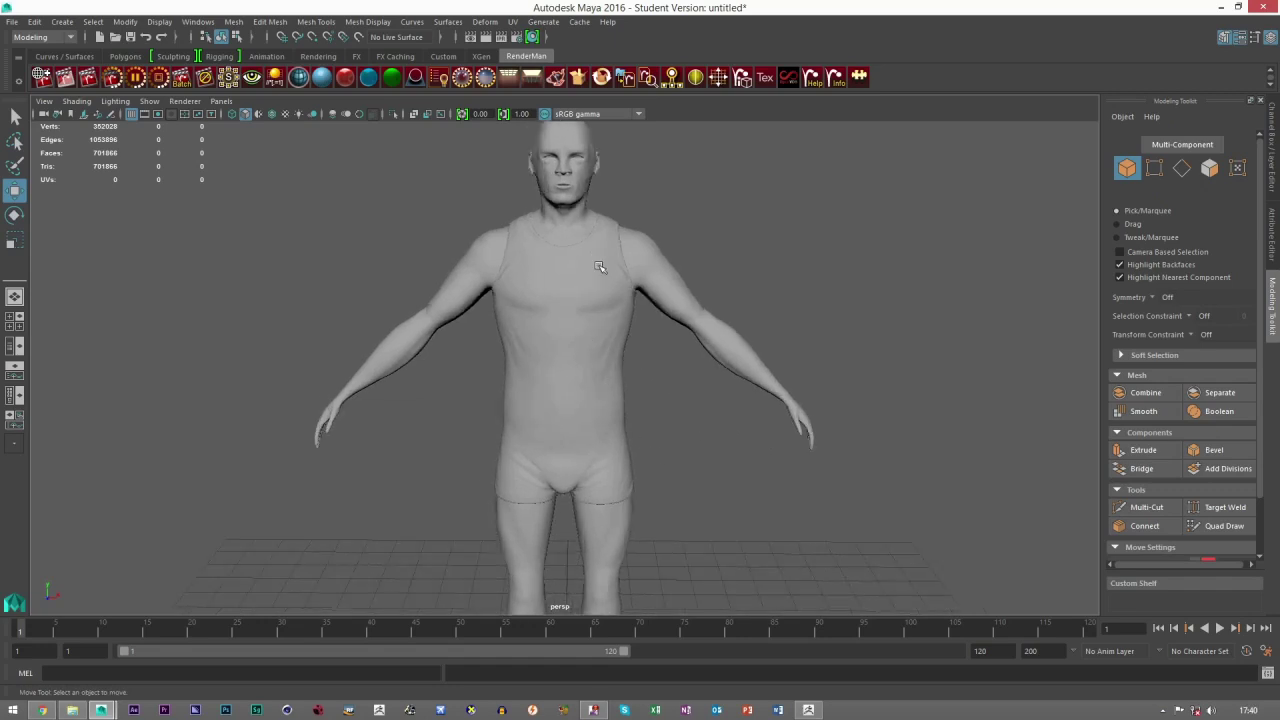
Select the athlete mesh and make it a live surface.
{"action": "left_click", "coordinate": [595, 259]}
{"action": "left_click_drag", "start_coordinate": [632, 423], "coordinate": [572, 362], "text": "alt"}
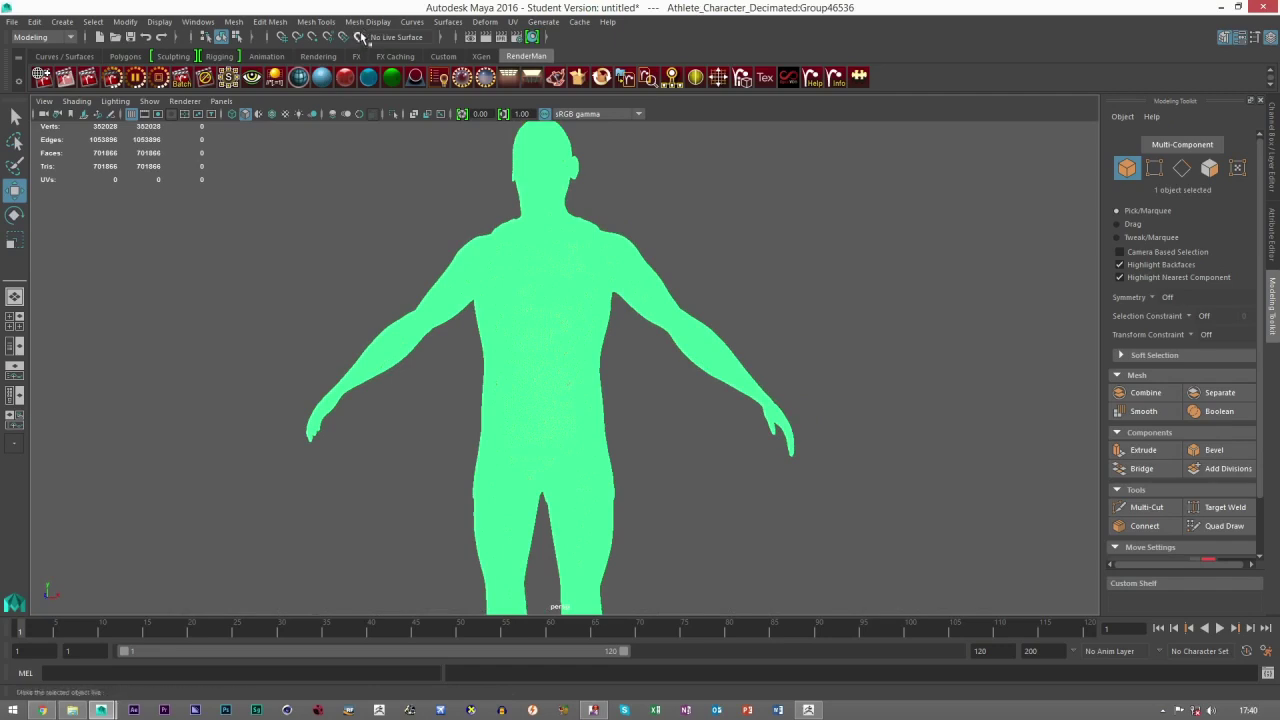
{"action": "left_click", "coordinate": [359, 37]}
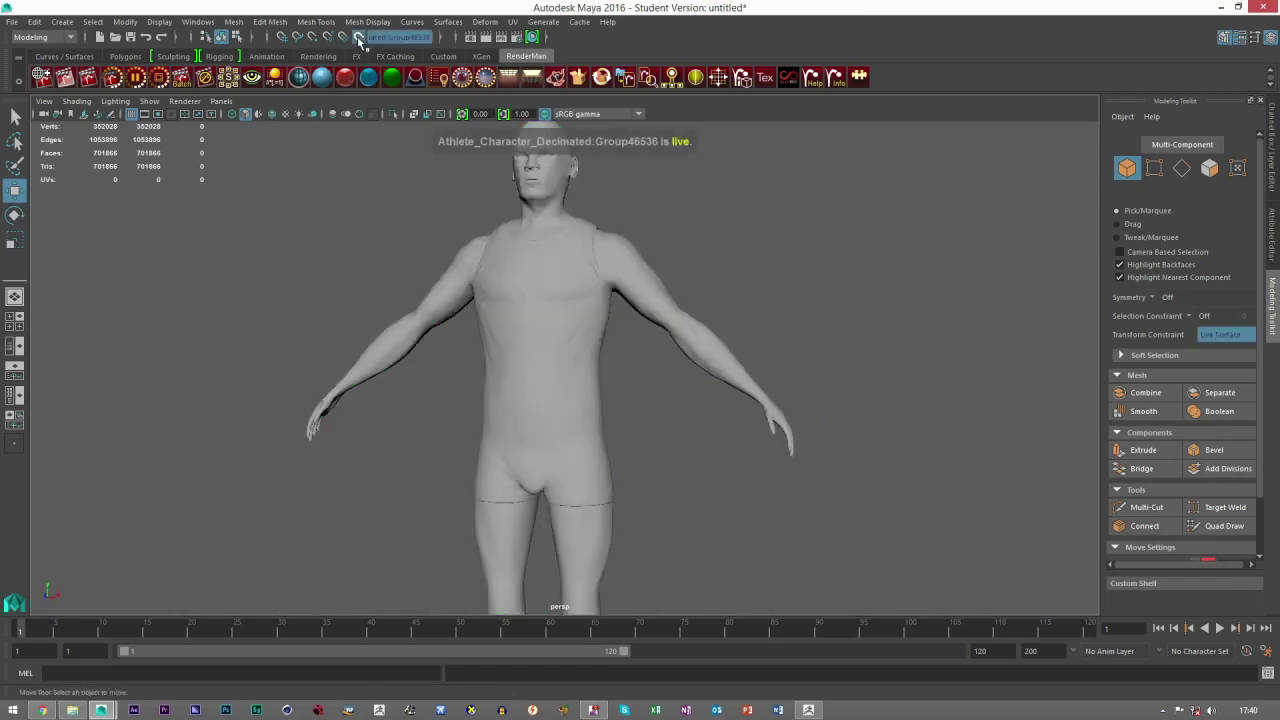
{"action": "mouse_move", "coordinate": [565, 282]}
{"action": "left_mouse_down", "text": "alt"}
{"action": "mouse_move", "coordinate": [604, 371]}
{"action": "mouse_move", "coordinate": [599, 302]}
{"action": "mouse_move", "coordinate": [608, 393]}
{"action": "mouse_move", "coordinate": [587, 331]}
{"action": "left_mouse_up", "text": "alt"}
{"action": "scroll", "coordinate": [1262, 481], "scroll_direction": "down", "scroll_amount": 2}
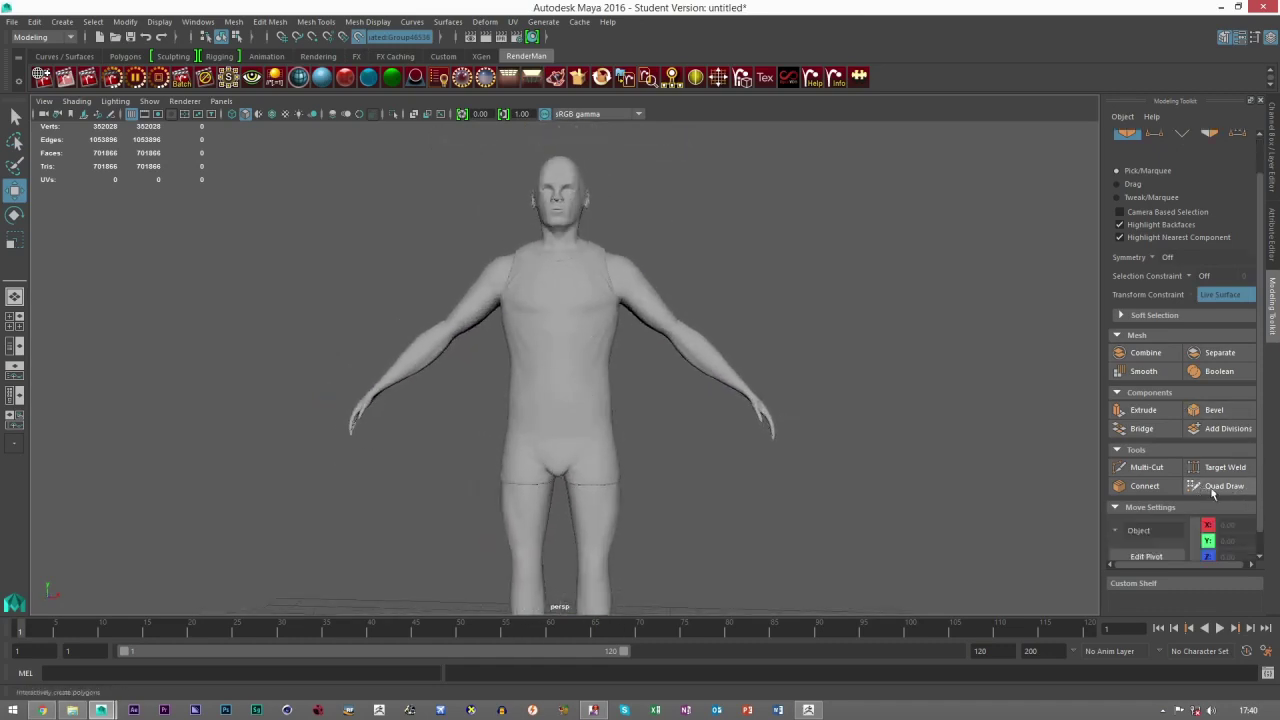
Activate Quad Draw and create a vertical column of five quads down the chest, just beside the body's midline.
{"action": "left_click", "coordinate": [1237, 486]}
{"action": "scroll", "coordinate": [598, 350], "scroll_direction": "up", "scroll_amount": 5}
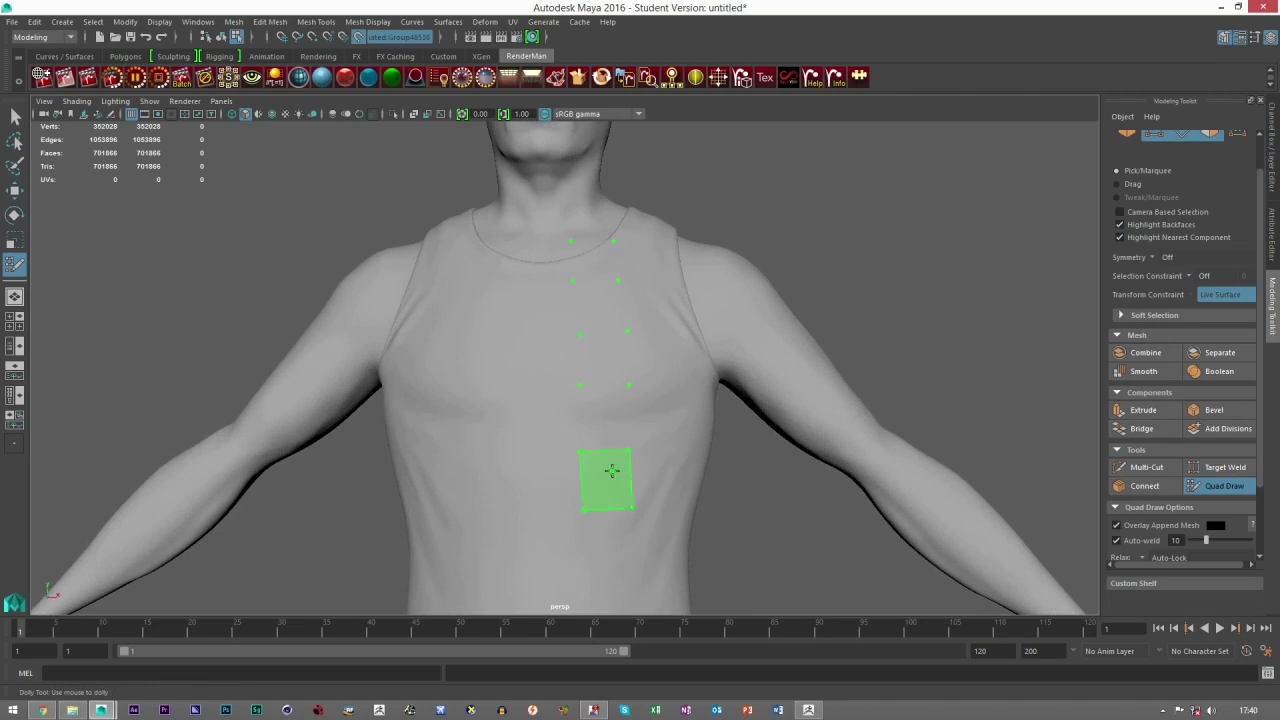
{"action": "left_click", "coordinate": [605, 480], "text": "shift"}
{"action": "left_click", "coordinate": [605, 417], "text": "shift"}
{"action": "left_click", "coordinate": [605, 360], "text": "shift"}
{"action": "left_click", "coordinate": [603, 308], "text": "shift"}
{"action": "left_click", "coordinate": [600, 268], "text": "shift"}
Add a second column of five quads along the outer side of the first chest column.
{"action": "left_click_drag", "start_coordinate": [667, 484], "coordinate": [590, 397], "text": "alt"}
{"action": "mouse_move", "coordinate": [526, 387]}
{"action": "left_mouse_down", "text": "alt"}
{"action": "mouse_move", "coordinate": [453, 336]}
{"action": "mouse_move", "coordinate": [697, 416]}
{"action": "left_mouse_up", "text": "alt"}
{"action": "left_click", "coordinate": [705, 370]}
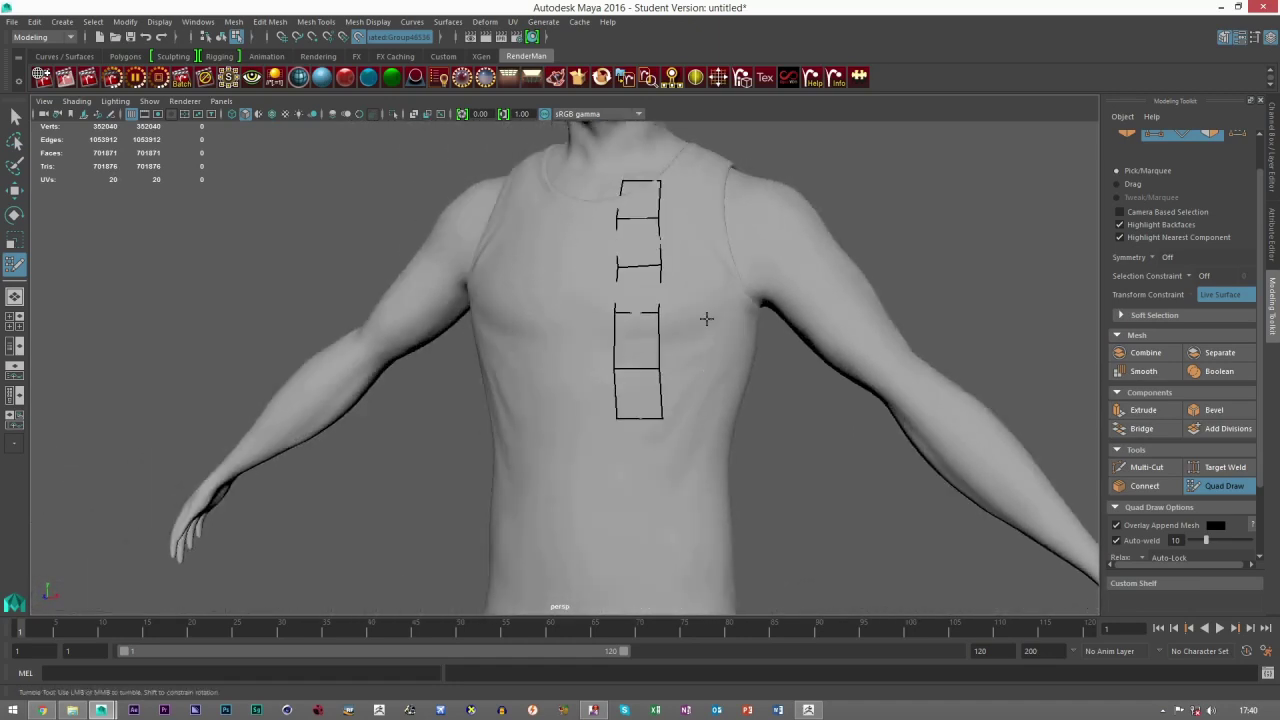
{"action": "mouse_move", "coordinate": [686, 200]}
{"action": "left_mouse_down", "text": "shift"}
{"action": "mouse_move", "coordinate": [686, 374]}
{"action": "mouse_move", "coordinate": [632, 417]}
{"action": "mouse_move", "coordinate": [709, 423]}
{"action": "left_mouse_up", "text": "shift"}
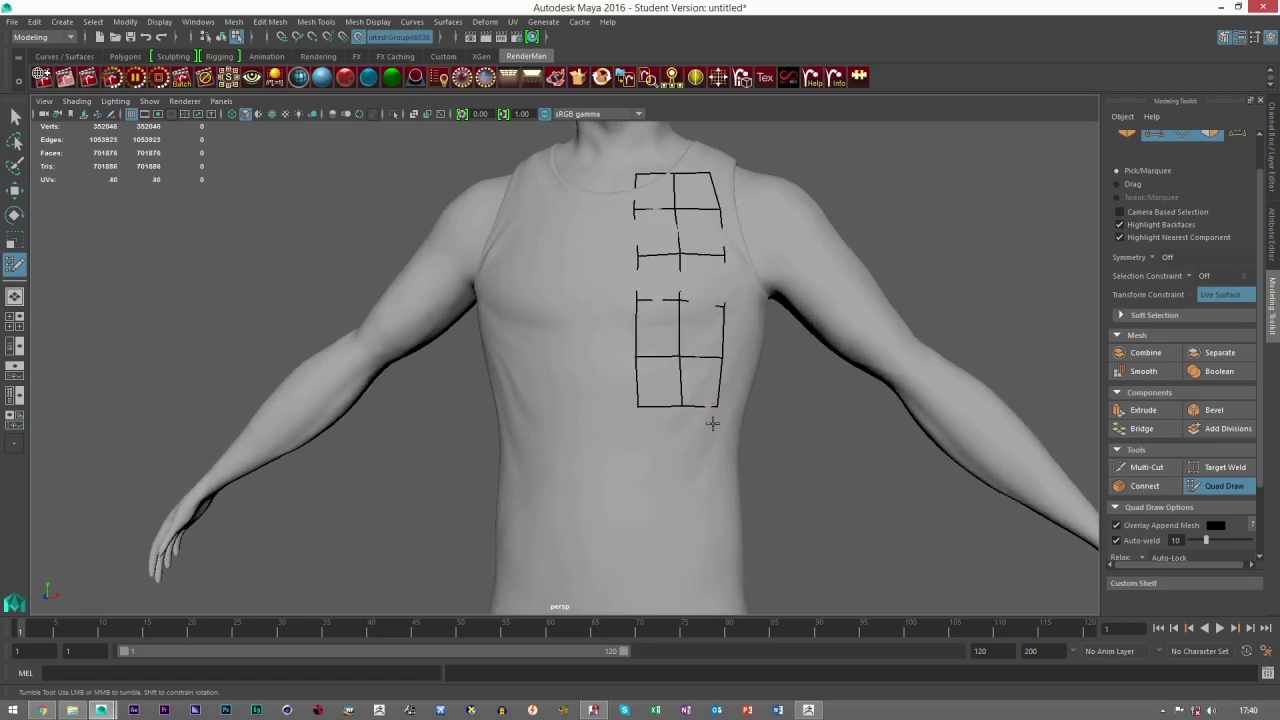
Extend both quad columns by two rows down from the chest onto the abdomen.
{"action": "middle_click_drag", "start_coordinate": [709, 423], "coordinate": [623, 394], "text": "alt"}
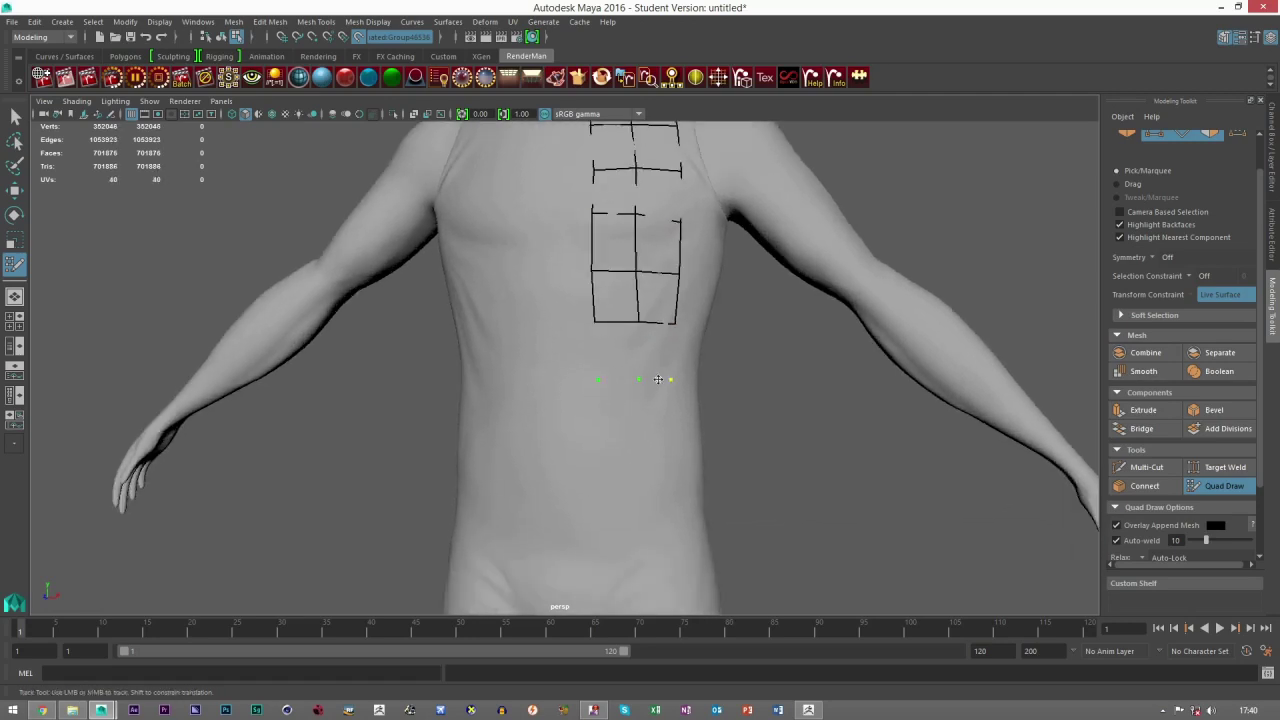
{"action": "left_click", "coordinate": [669, 428]}
{"action": "left_click", "coordinate": [611, 402], "text": "shift"}
{"action": "left_click", "coordinate": [614, 342], "text": "shift"}
{"action": "left_click", "coordinate": [659, 343], "text": "shift"}
{"action": "left_click", "coordinate": [660, 413], "text": "shift"}
Continue the two-column strip by two more rows down the lower abdomen toward the shorts.
{"action": "middle_click_drag", "start_coordinate": [620, 498], "coordinate": [581, 355], "text": "alt"}
{"action": "scroll", "coordinate": [581, 354], "scroll_direction": "up", "scroll_amount": 2}
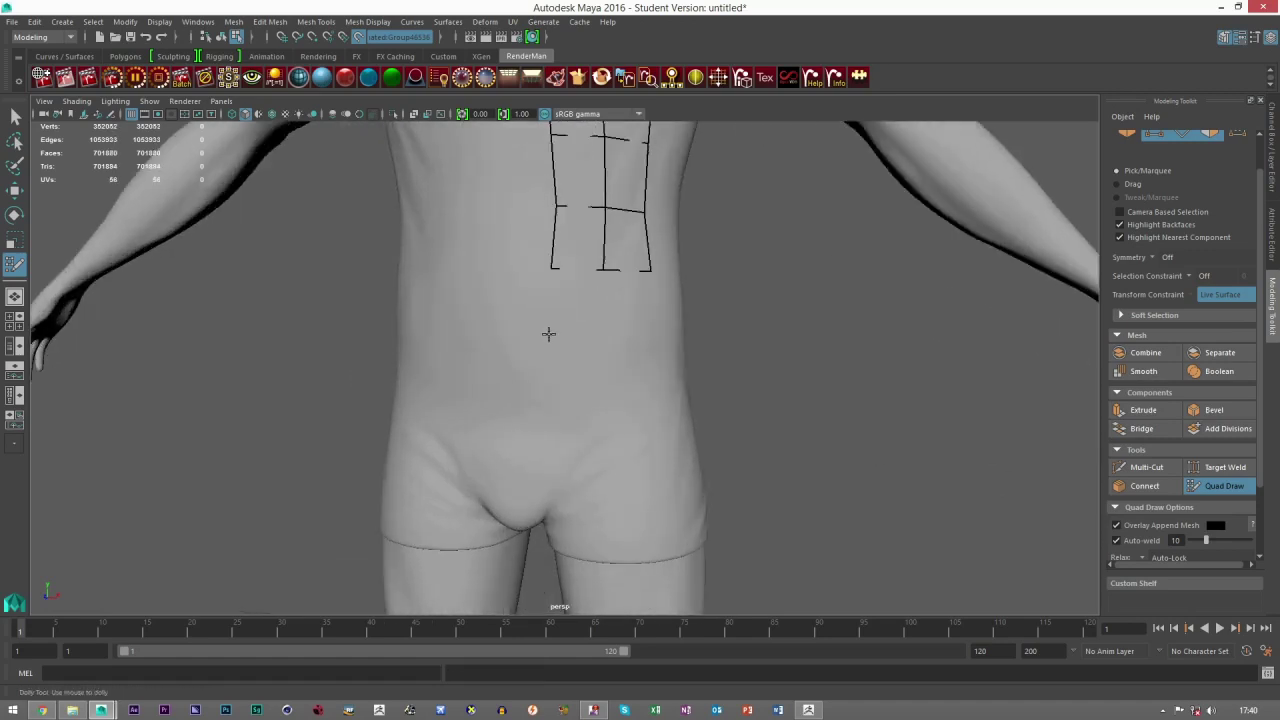
{"action": "left_click", "coordinate": [660, 335]}
{"action": "left_click", "coordinate": [571, 363], "text": "shift"}
{"action": "left_click", "coordinate": [632, 304], "text": "shift"}
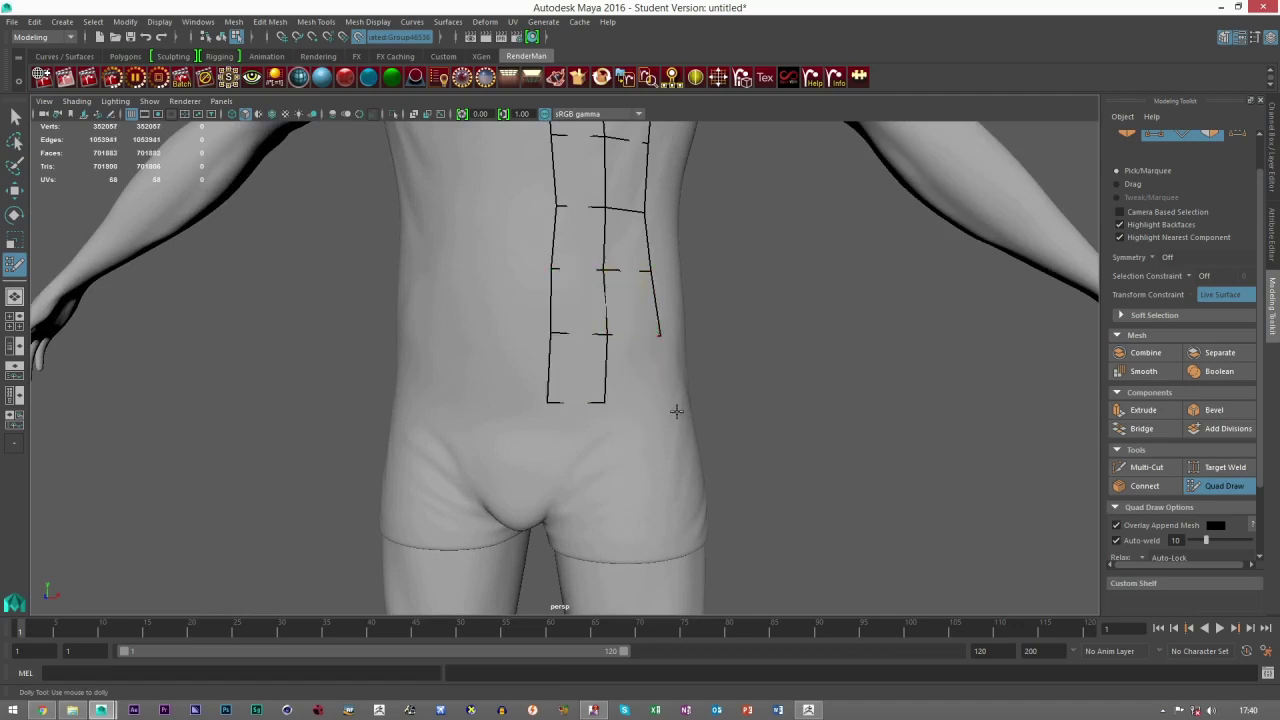
{"action": "left_click_drag", "start_coordinate": [660, 410], "coordinate": [588, 345], "text": "alt"}
{"action": "left_click", "coordinate": [620, 378], "text": "shift"}
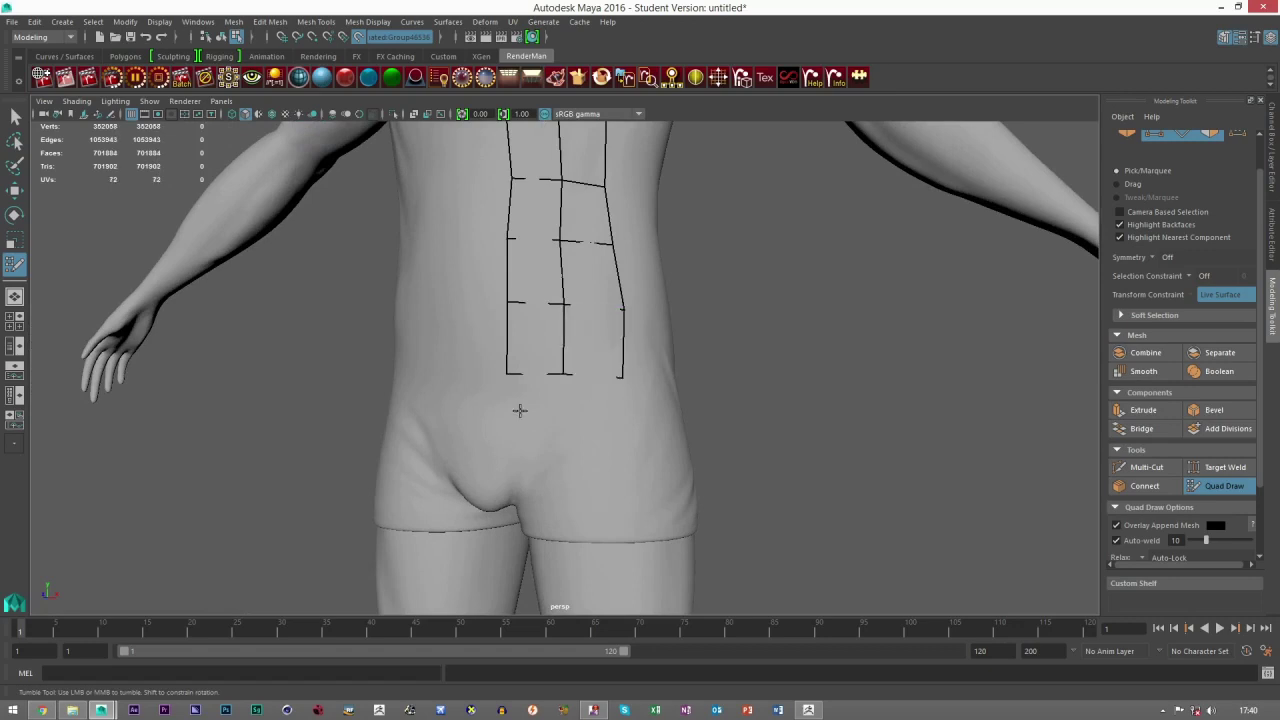
Add one last row of two quads beneath the strip, at the top of the hips.
{"action": "left_click_drag", "start_coordinate": [535, 403], "coordinate": [531, 426], "text": "alt"}
{"action": "left_click", "coordinate": [539, 418]}
{"action": "left_click", "coordinate": [649, 413]}
{"action": "left_click", "coordinate": [578, 383], "text": "shift"}
{"action": "left_click", "coordinate": [617, 379], "text": "shift"}
Fill the lower five quads of a third column between the strip's inner edge and the body's midline.
{"action": "left_click_drag", "start_coordinate": [496, 424], "coordinate": [543, 446], "text": "alt"}
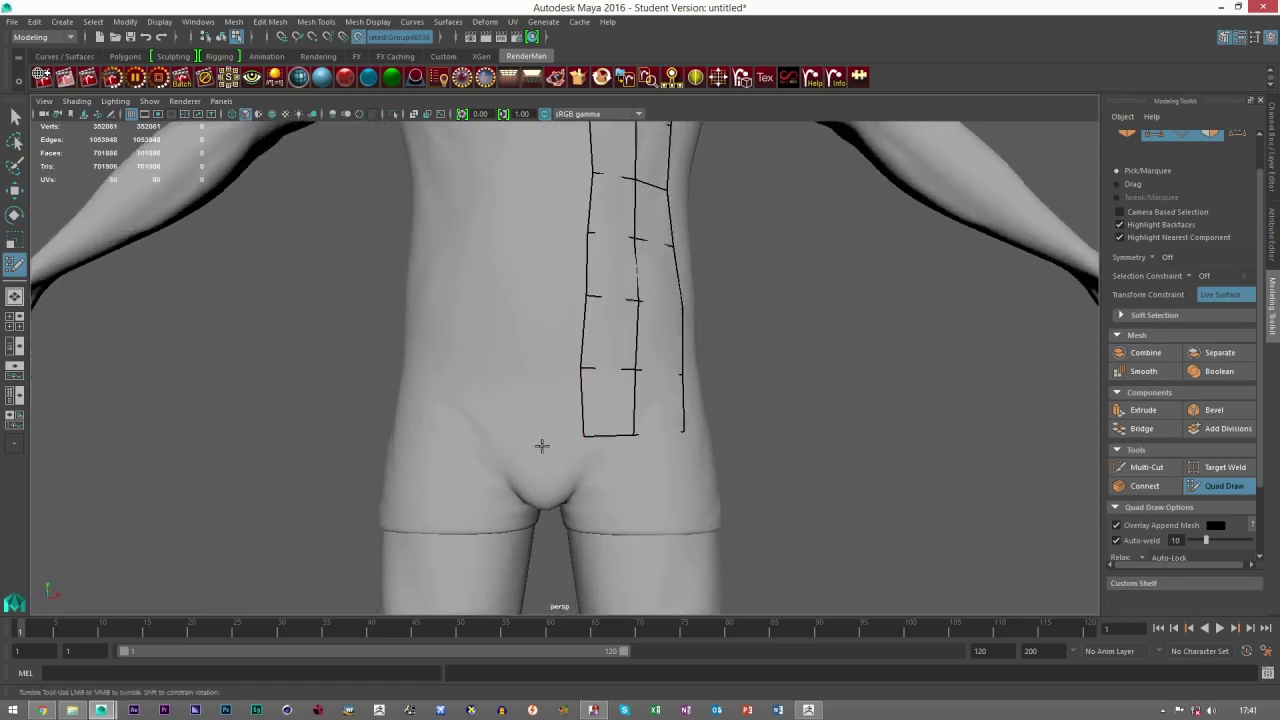
{"action": "left_click", "coordinate": [548, 364]}
{"action": "left_click", "coordinate": [563, 258], "text": "shift"}
{"action": "left_click", "coordinate": [563, 330], "text": "shift"}
{"action": "left_click", "coordinate": [563, 405], "text": "shift"}
{"action": "left_click_drag", "start_coordinate": [563, 405], "coordinate": [596, 226], "text": "alt"}
{"action": "left_click", "coordinate": [570, 248]}
{"action": "left_click", "coordinate": [591, 285], "text": "shift"}
{"action": "left_click", "coordinate": [592, 338], "text": "shift"}
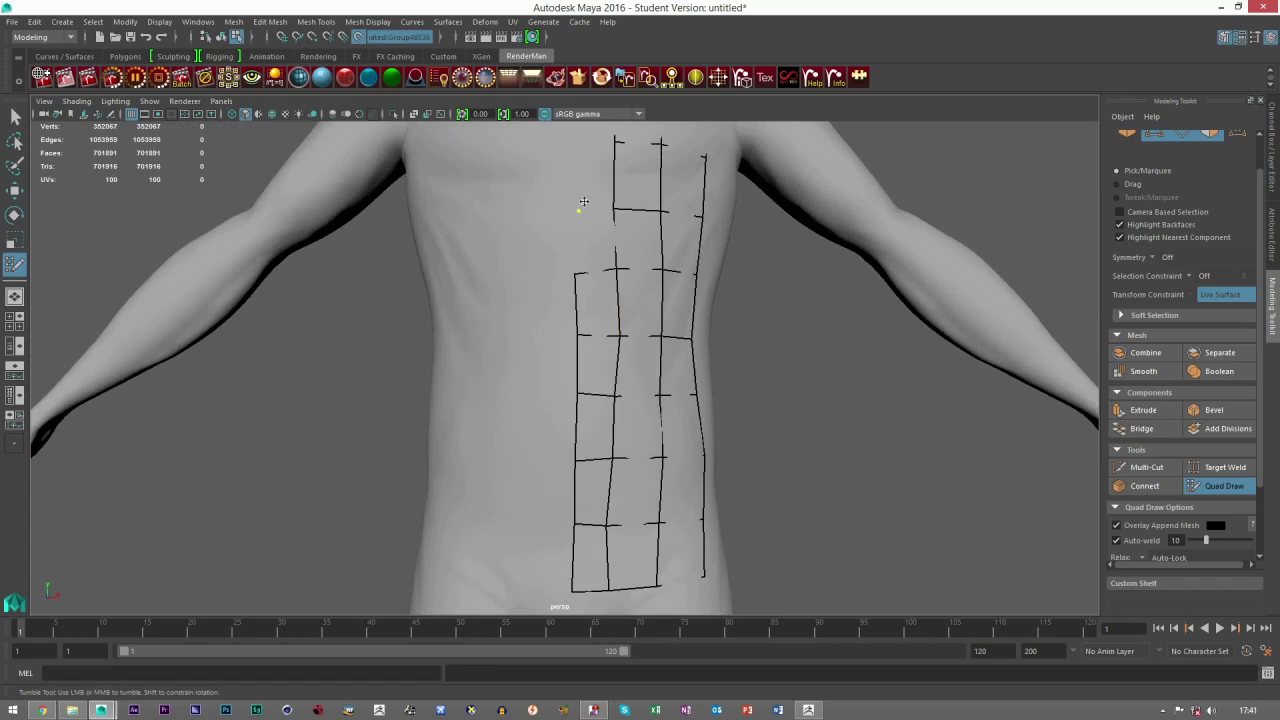
Complete the midline column with five more quads up to the neckline, undoing one misplaced quad on the way.
{"action": "middle_click_drag", "start_coordinate": [583, 202], "coordinate": [570, 291], "text": "alt"}
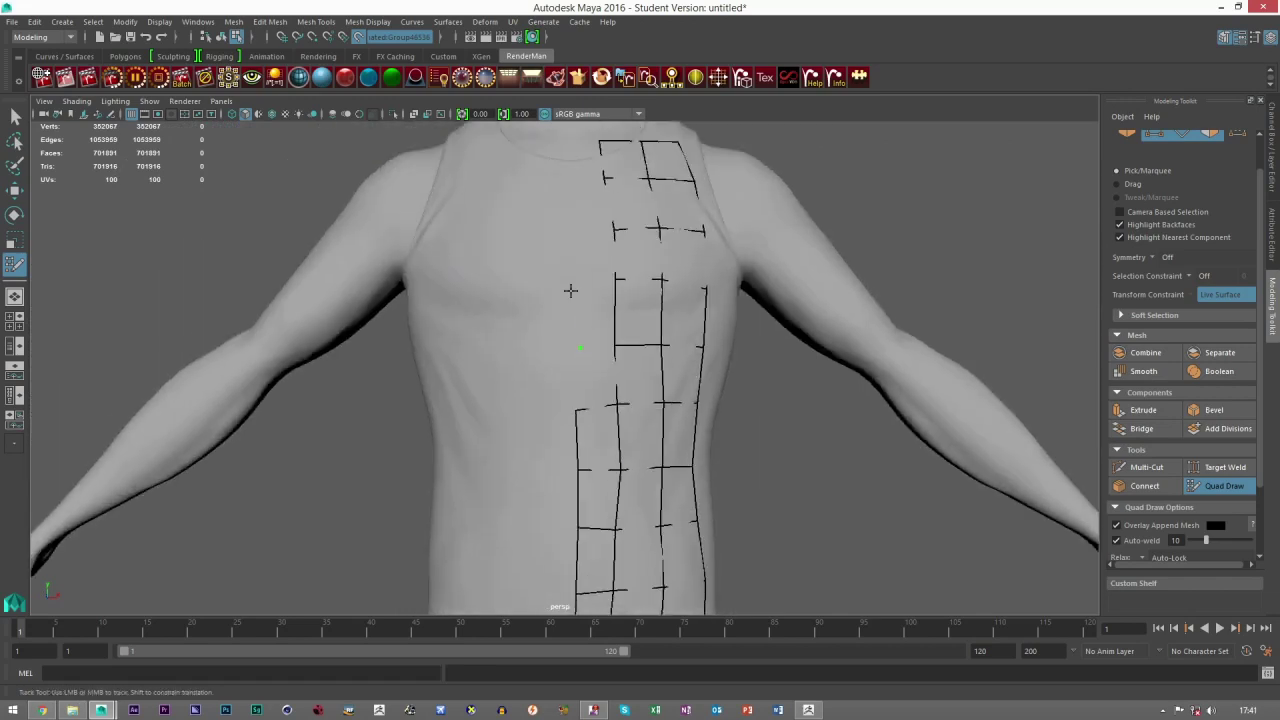
{"action": "left_click", "coordinate": [589, 173], "text": "shift"}
{"action": "left_click", "coordinate": [603, 224], "text": "shift"}
{"action": "left_click", "coordinate": [611, 292], "text": "shift"}
{"action": "key", "text": "ctrl+z"}
{"action": "left_click", "coordinate": [597, 265], "text": "shift"}
{"action": "left_click", "coordinate": [605, 345], "text": "shift"}
{"action": "left_click", "coordinate": [605, 371], "text": "shift"}
{"action": "scroll", "coordinate": [590, 338], "scroll_direction": "down", "scroll_amount": 2}
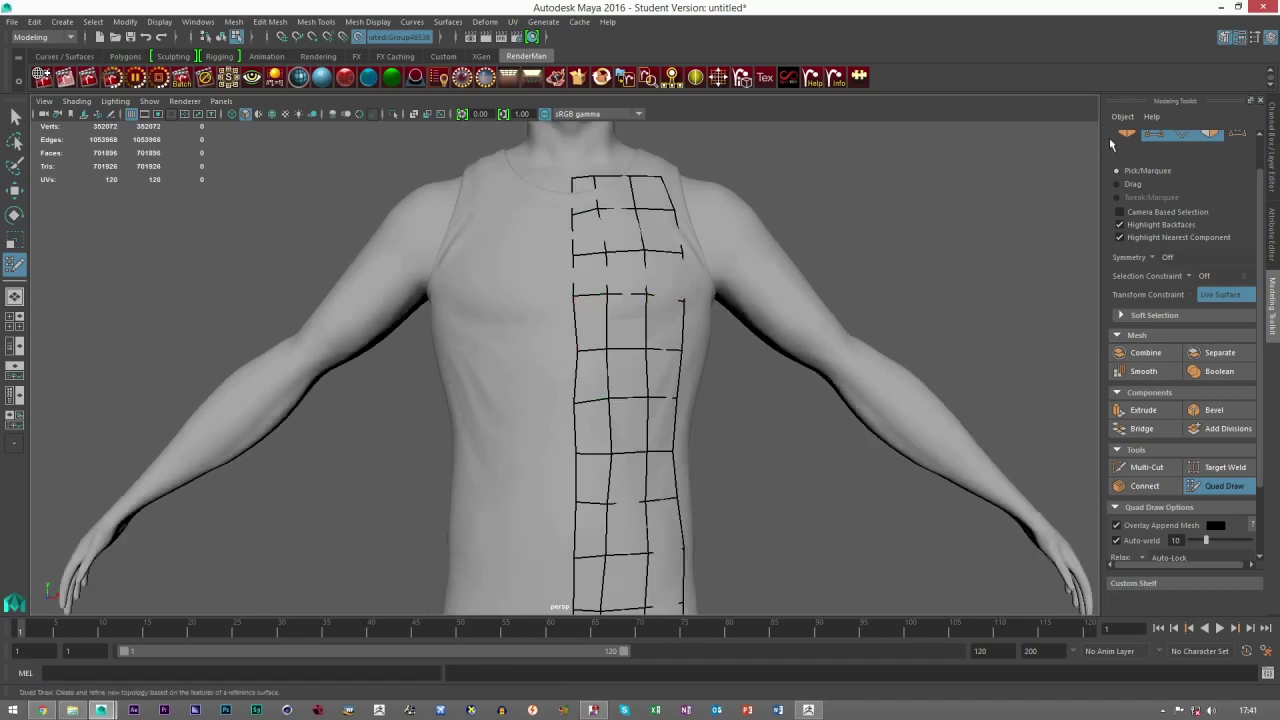
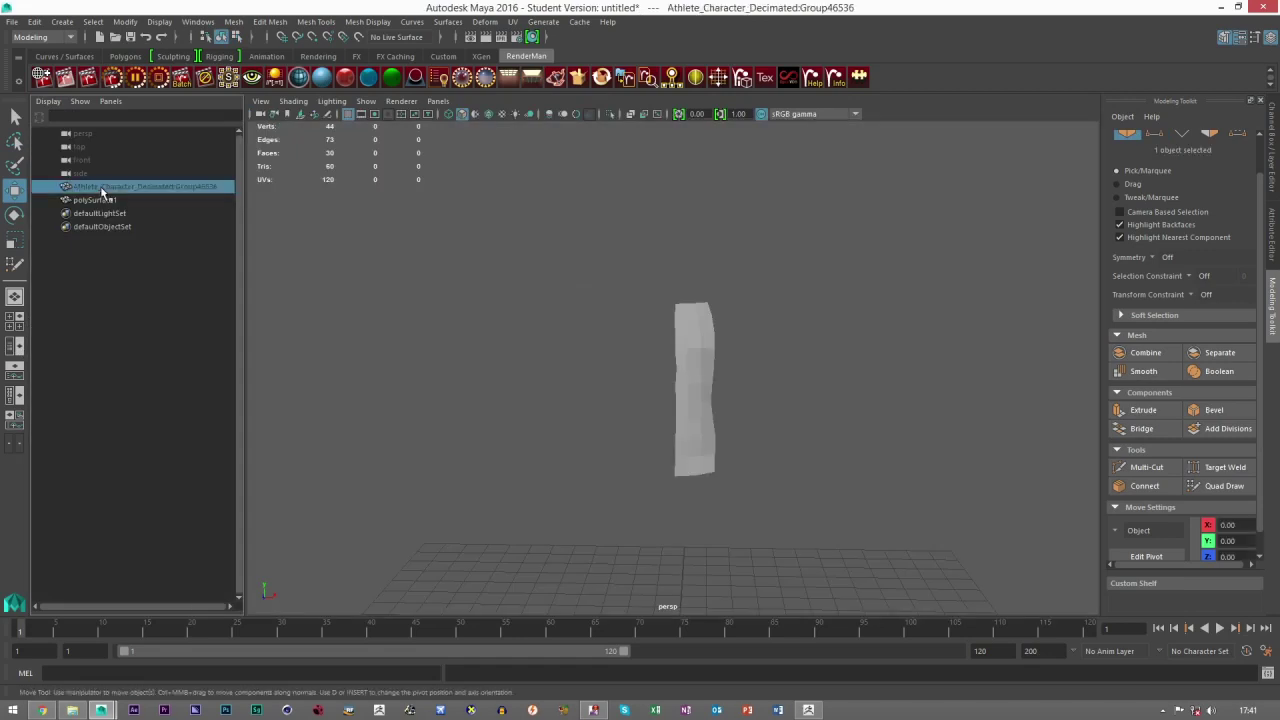
Make the athlete mesh a live surface again and select the retopology mesh polySurface1.
{"action": "left_click", "coordinate": [780, 261]}
{"action": "left_click", "coordinate": [690, 320]}
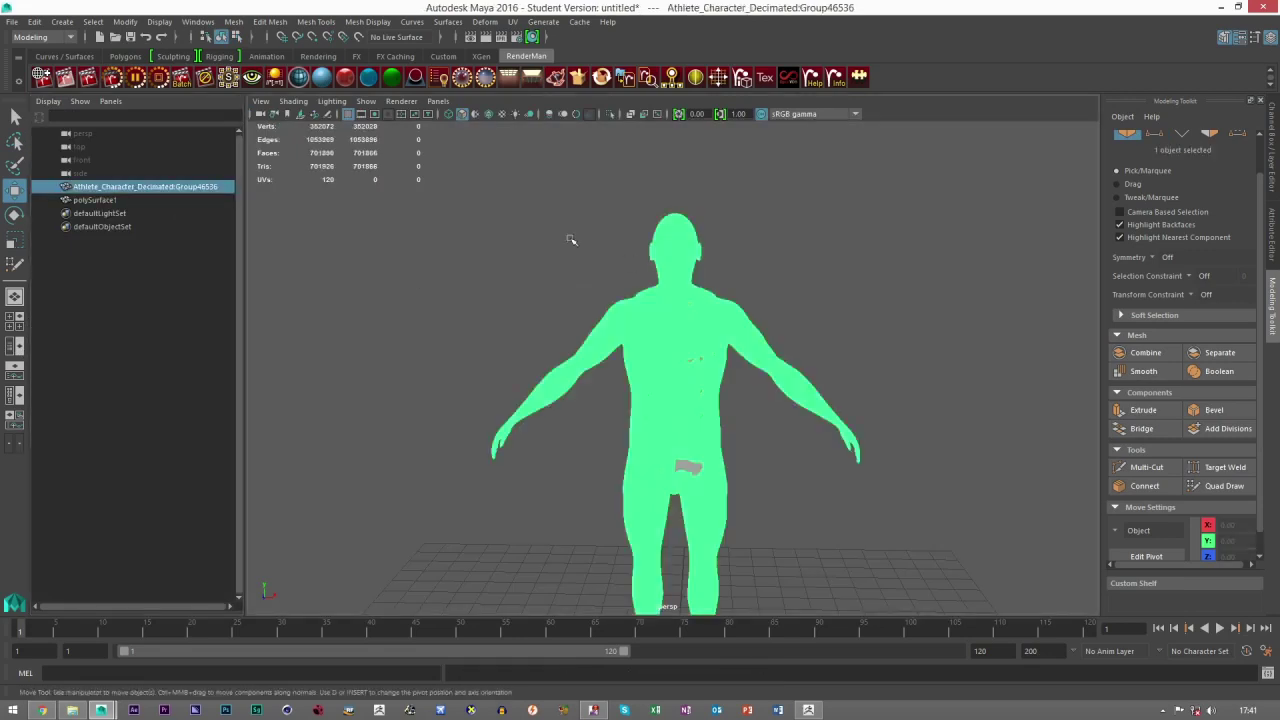
{"action": "left_click", "coordinate": [358, 36]}
{"action": "left_click", "coordinate": [112, 201]}
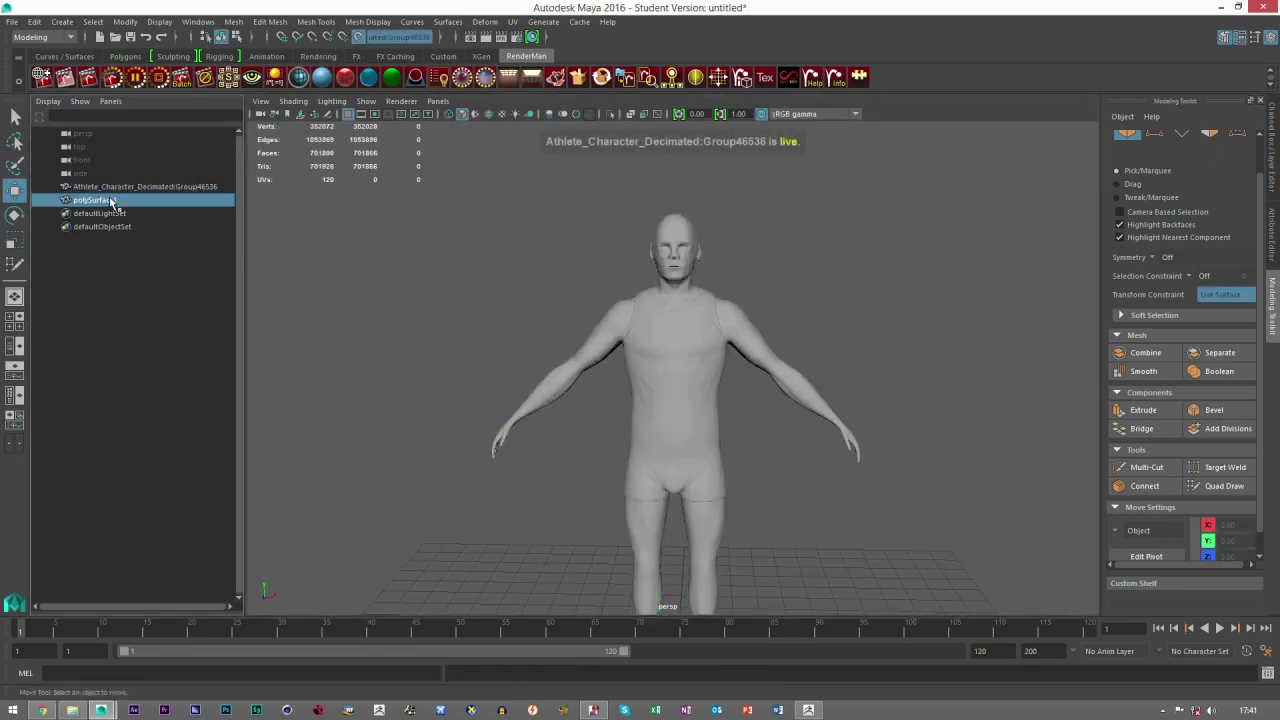
Select the 11 vertices along the strip's midline edge and try to scale them flat along X on the live surface.
{"action": "scroll", "coordinate": [1012, 324], "scroll_direction": "up", "scroll_amount": 2}
{"action": "left_click", "coordinate": [1157, 135]}
{"action": "left_click_drag", "start_coordinate": [587, 253], "coordinate": [683, 534]}
{"action": "scroll", "coordinate": [720, 460], "scroll_direction": "up", "scroll_amount": 2}
{"action": "middle_click_drag", "start_coordinate": [744, 443], "coordinate": [727, 416], "text": "alt"}
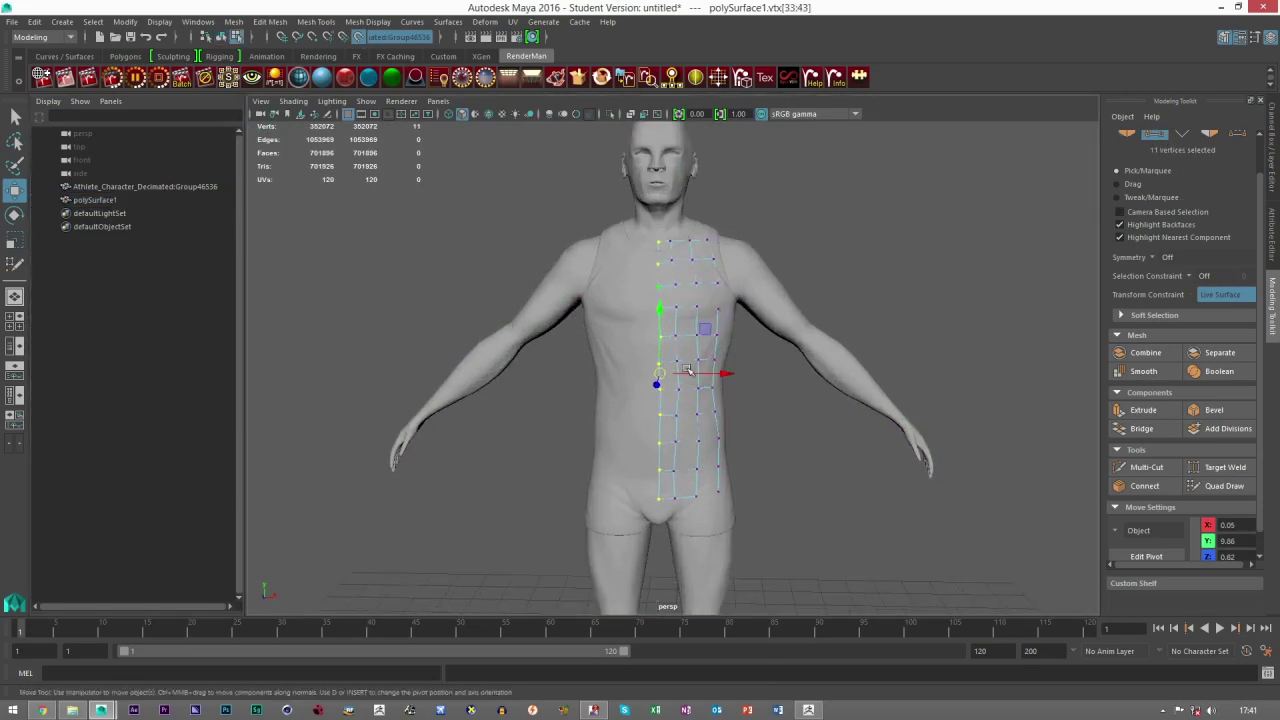
{"action": "key", "text": "r"}
{"action": "left_click_drag", "start_coordinate": [720, 378], "coordinate": [611, 377]}
{"action": "left_click_drag", "start_coordinate": [433, 363], "coordinate": [424, 364]}
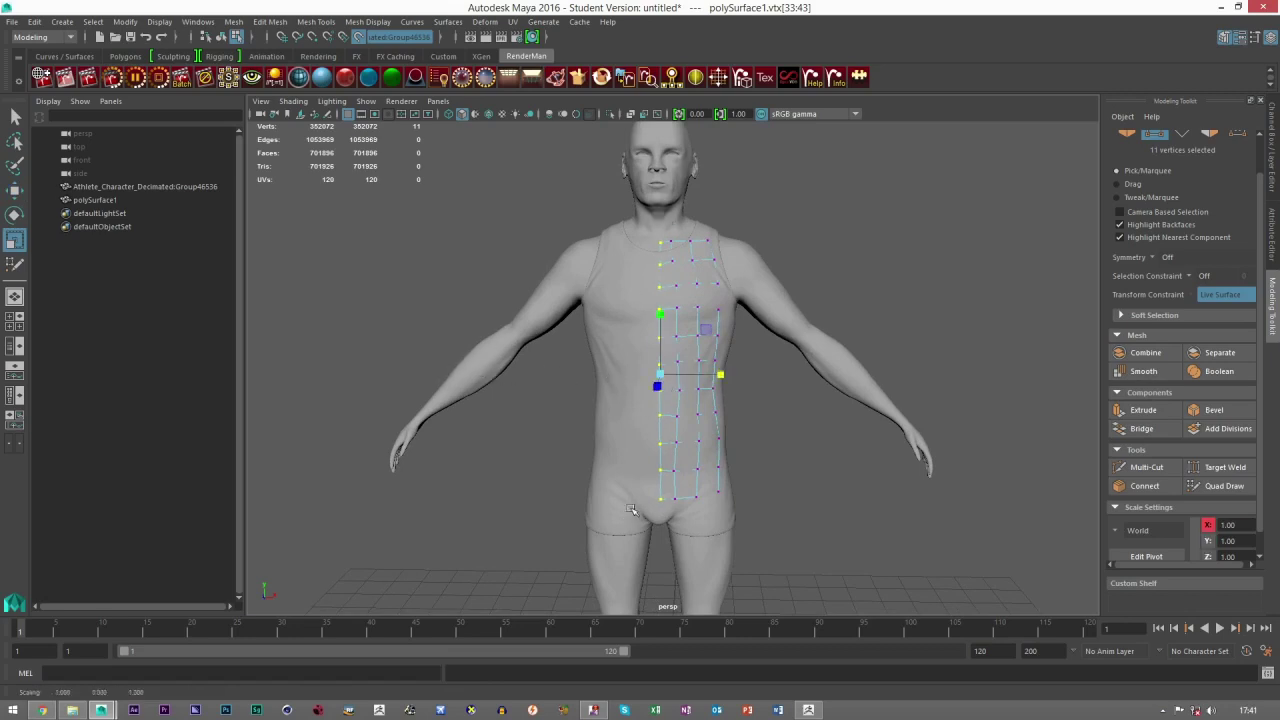
{"action": "key", "text": "w"}
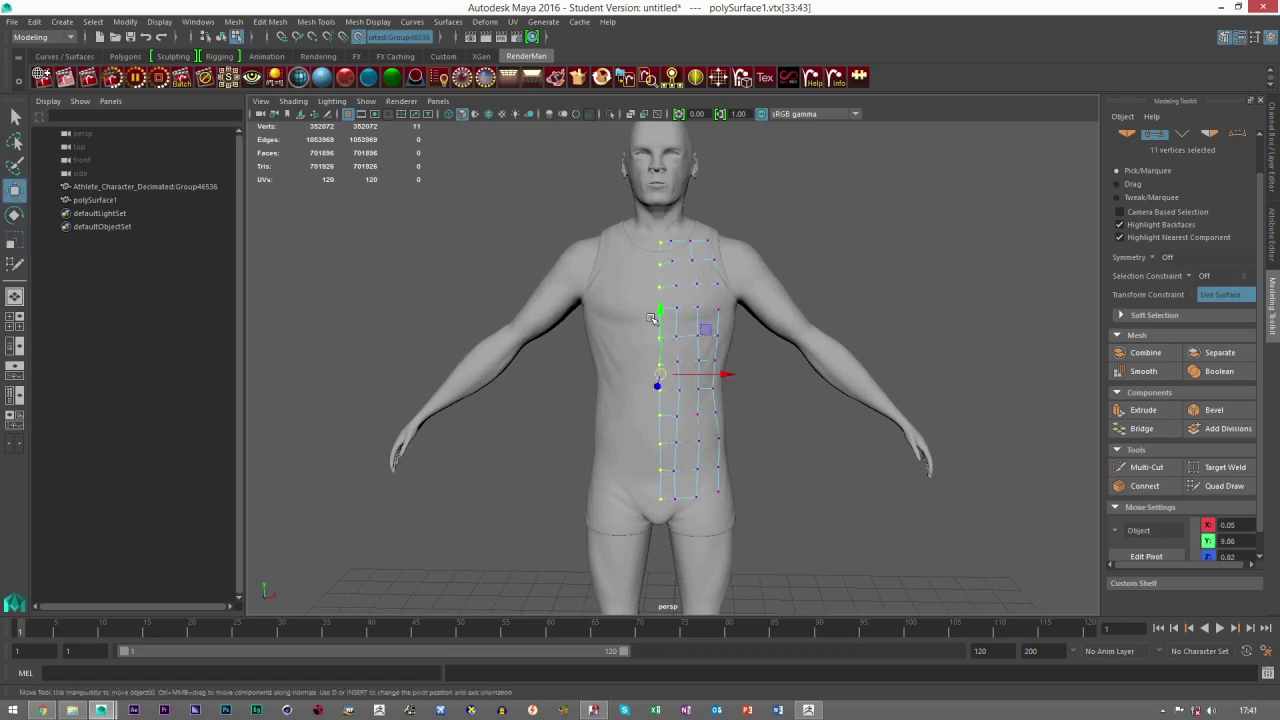
Try moving the midline vertices across the chest along X to about -0.82 and undo the last adjustment.
{"action": "left_click_drag", "start_coordinate": [720, 375], "coordinate": [678, 488]}
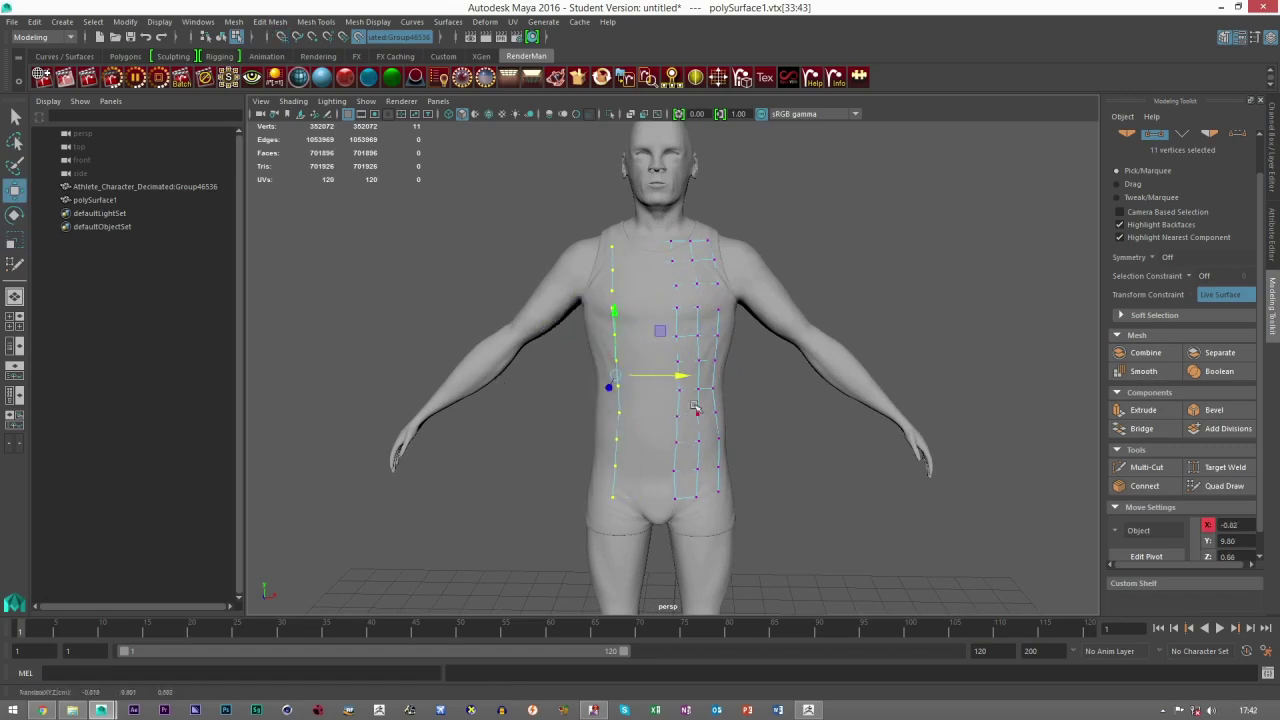
{"action": "left_click_drag", "start_coordinate": [677, 378], "coordinate": [685, 470]}
{"action": "key", "text": "ctrl+z"}
{"action": "middle_click_drag", "start_coordinate": [685, 470], "coordinate": [670, 394], "text": "alt"}
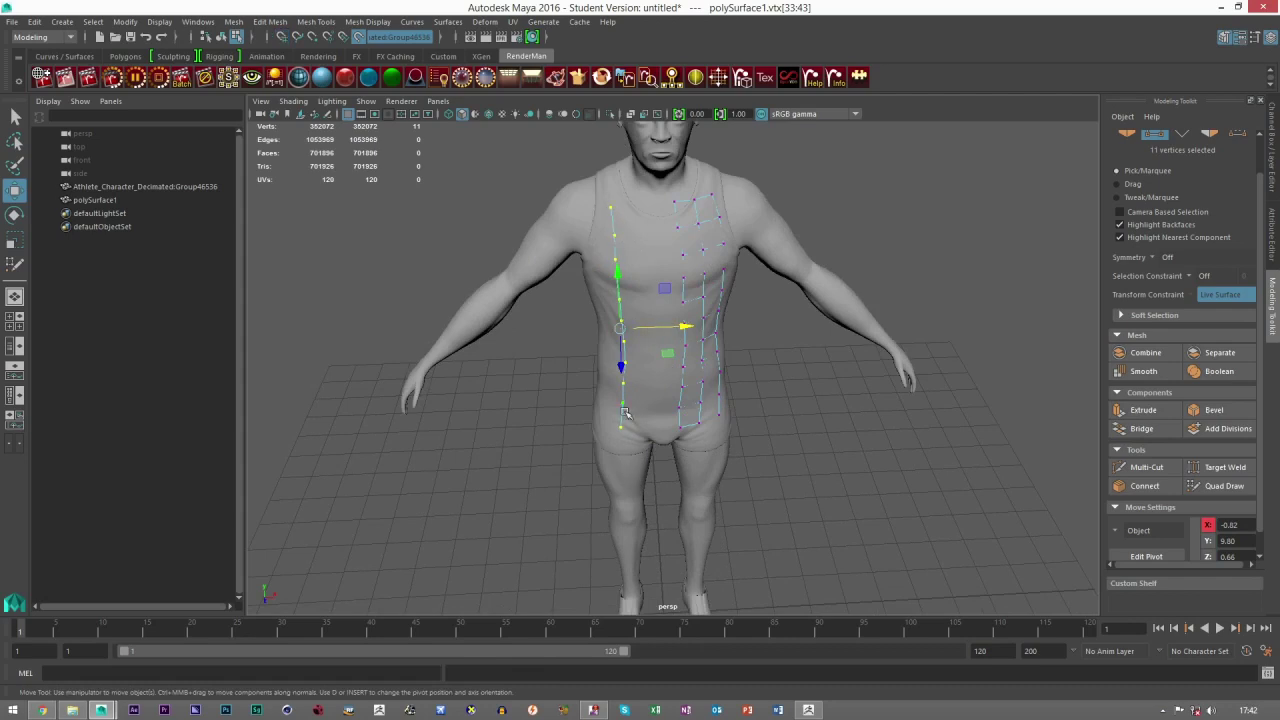
Return to object mode, turn off the athlete's live surface and hide the athlete mesh.
{"action": "left_click", "coordinate": [1124, 134]}
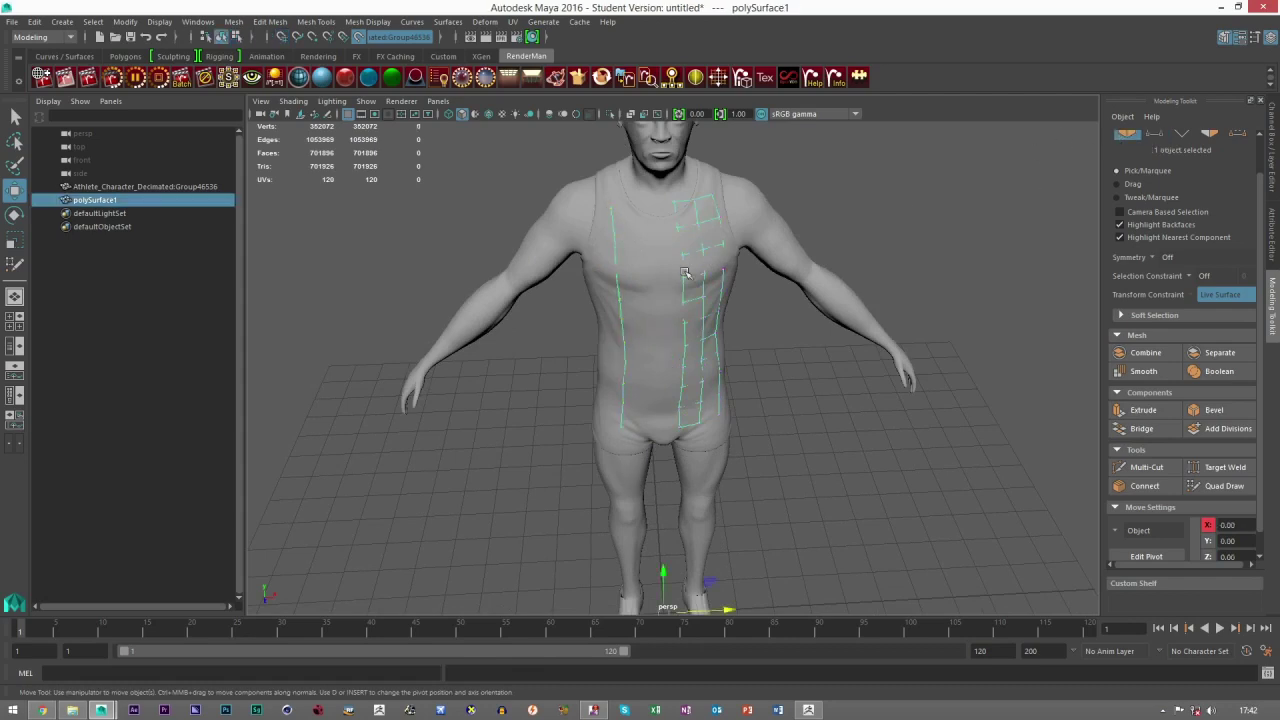
{"action": "left_click", "coordinate": [781, 221]}
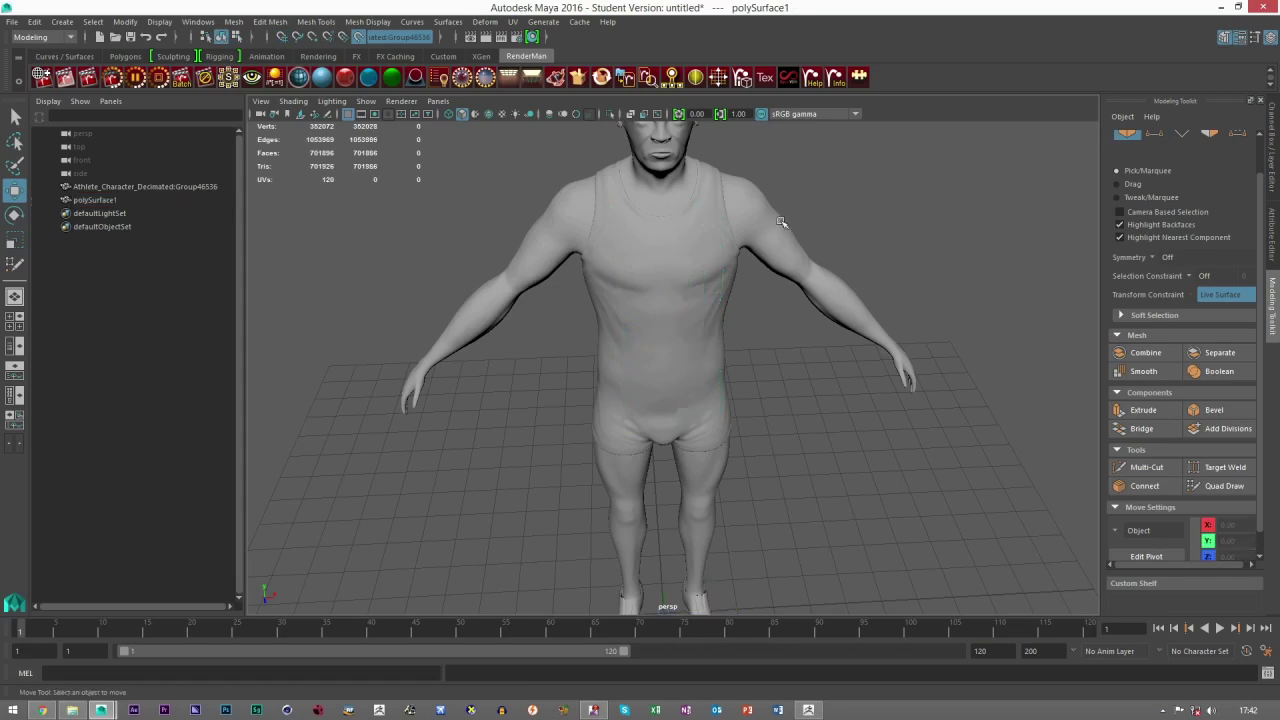
{"action": "left_click", "coordinate": [358, 38]}
{"action": "left_click", "coordinate": [716, 234]}
{"action": "key", "text": "ctrl+h"}
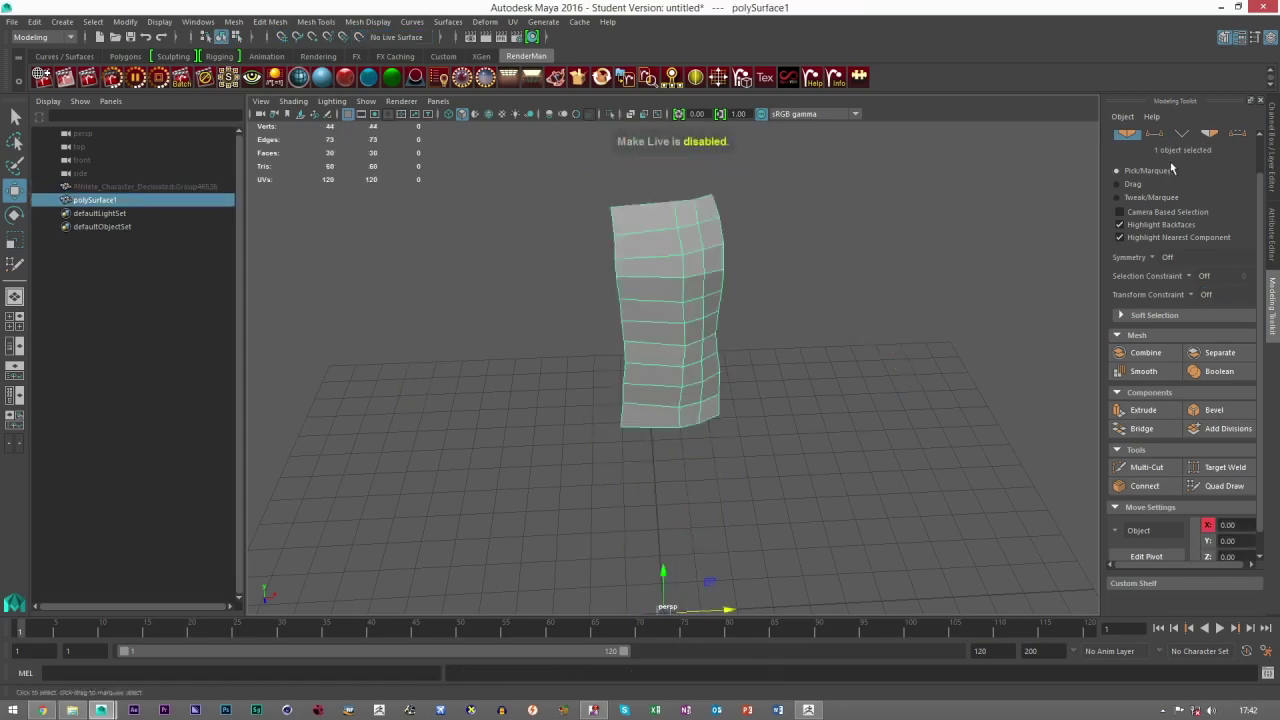
Scale the retopology mesh's 11 midline vertices flat along X and move them back onto the grid's centre line.
{"action": "left_click", "coordinate": [1154, 134]}
{"action": "left_click_drag", "start_coordinate": [509, 180], "coordinate": [644, 476]}
{"action": "key", "text": "r"}
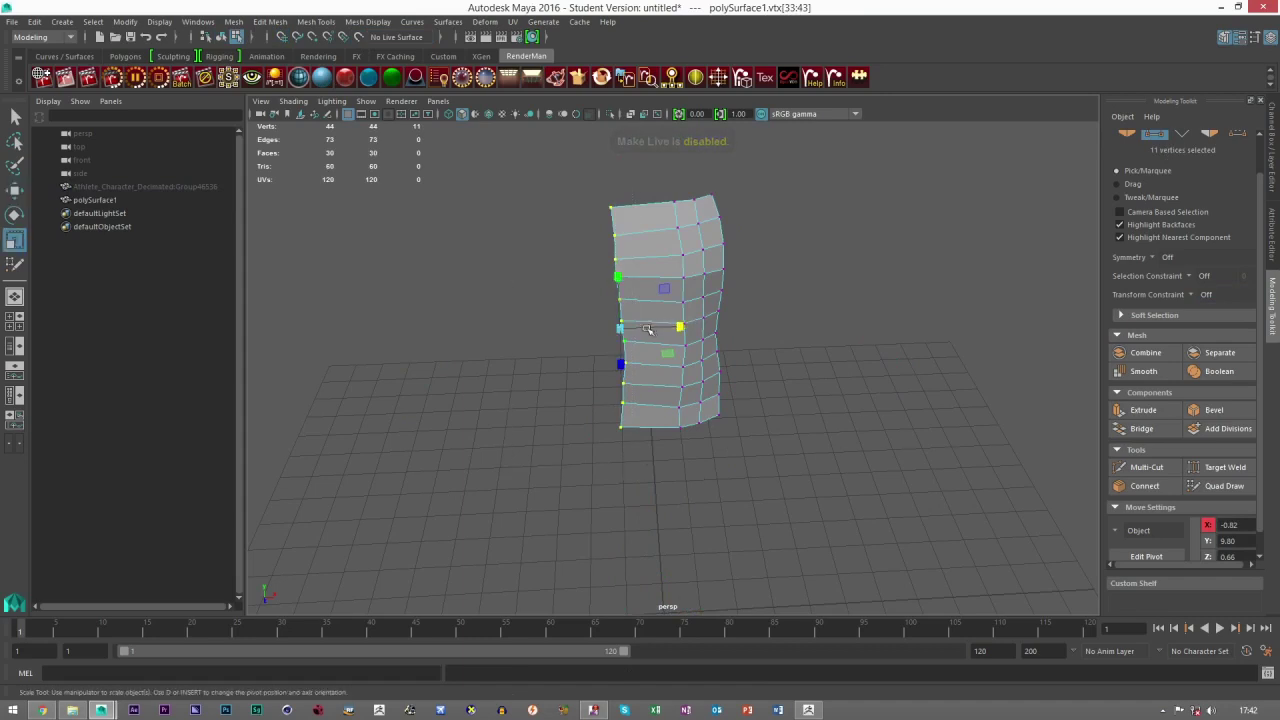
{"action": "left_click_drag", "start_coordinate": [678, 327], "coordinate": [403, 329]}
{"action": "key", "text": "w"}
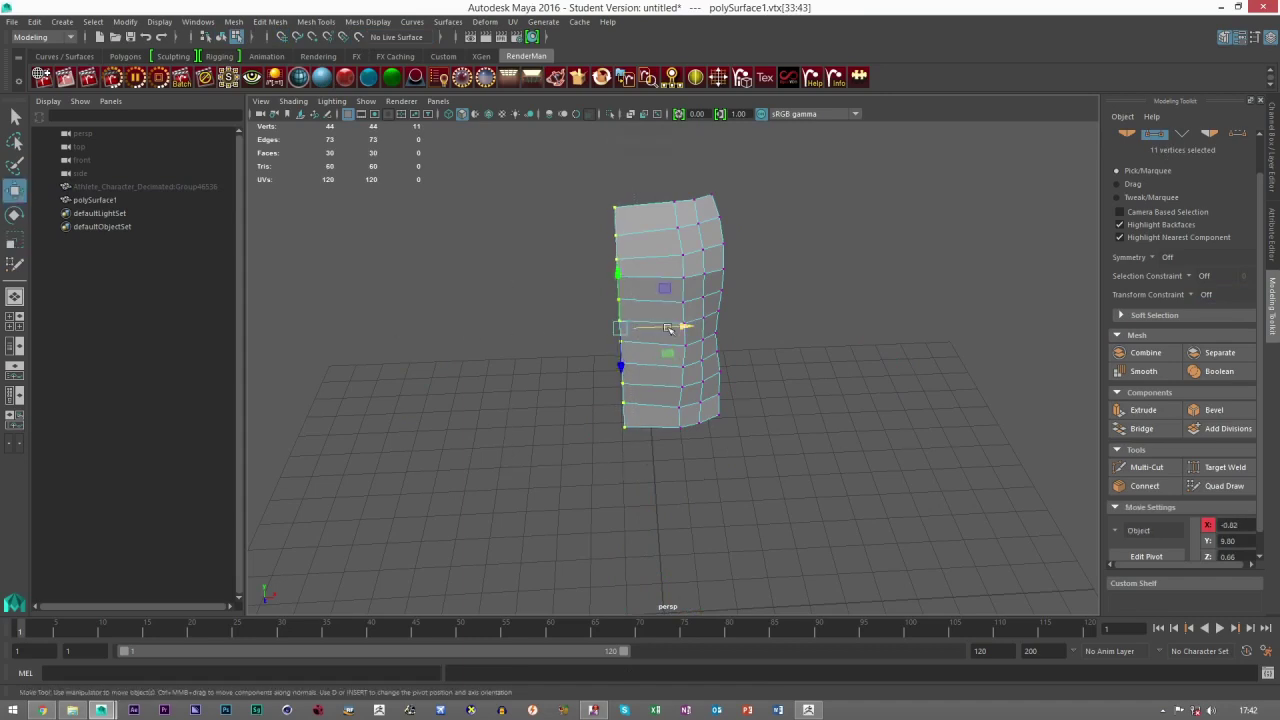
{"action": "left_click_drag", "start_coordinate": [687, 330], "coordinate": [744, 356]}
Duplicate the retopology mesh as a whole object and mirror the copy by setting its Scale X to -1.
{"action": "left_click", "coordinate": [1127, 138]}
{"action": "left_click", "coordinate": [762, 350]}
{"action": "left_click", "coordinate": [708, 325]}
{"action": "right_click_drag", "start_coordinate": [706, 358], "coordinate": [674, 338], "text": "alt"}
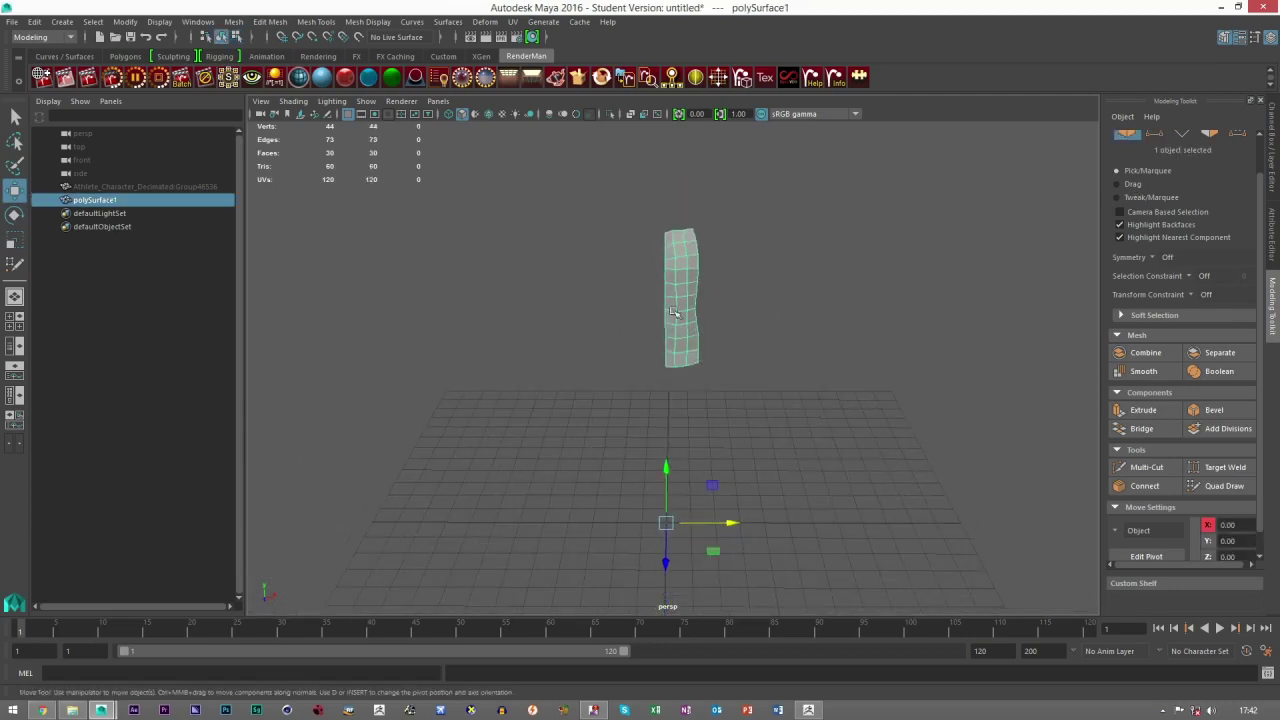
{"action": "key", "text": "ctrl+d"}
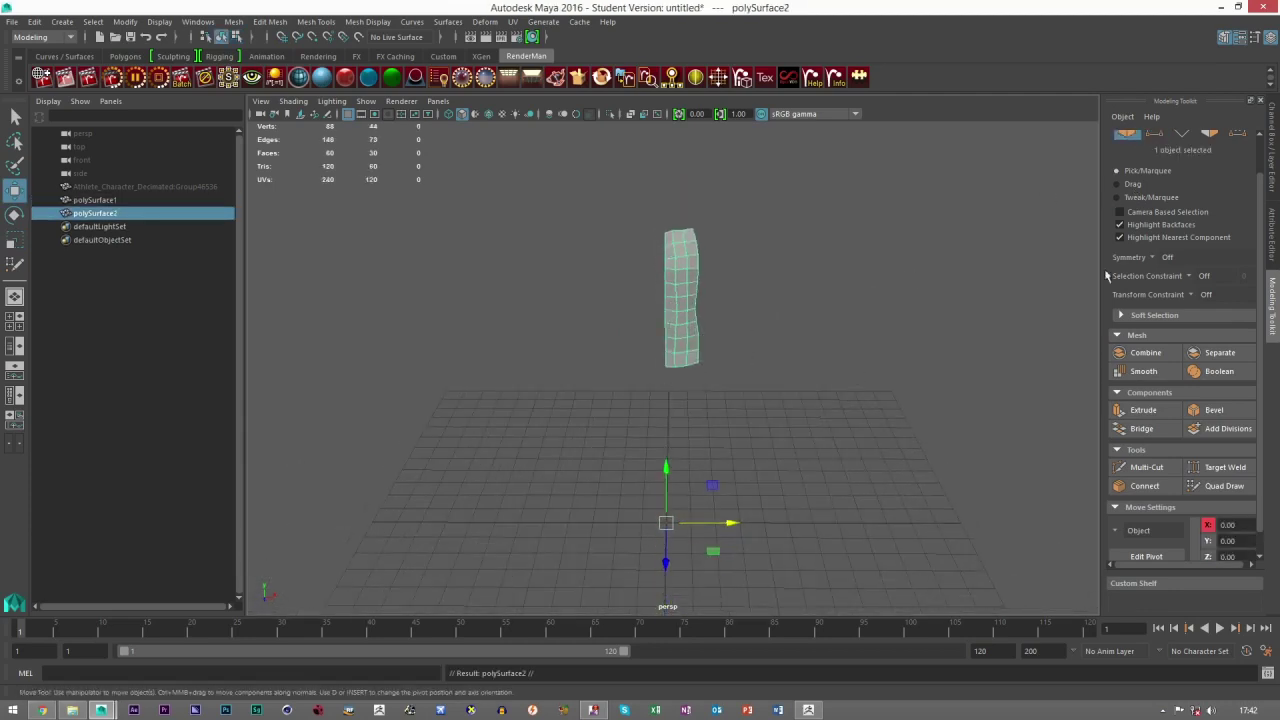
{"action": "left_click", "coordinate": [1272, 150]}
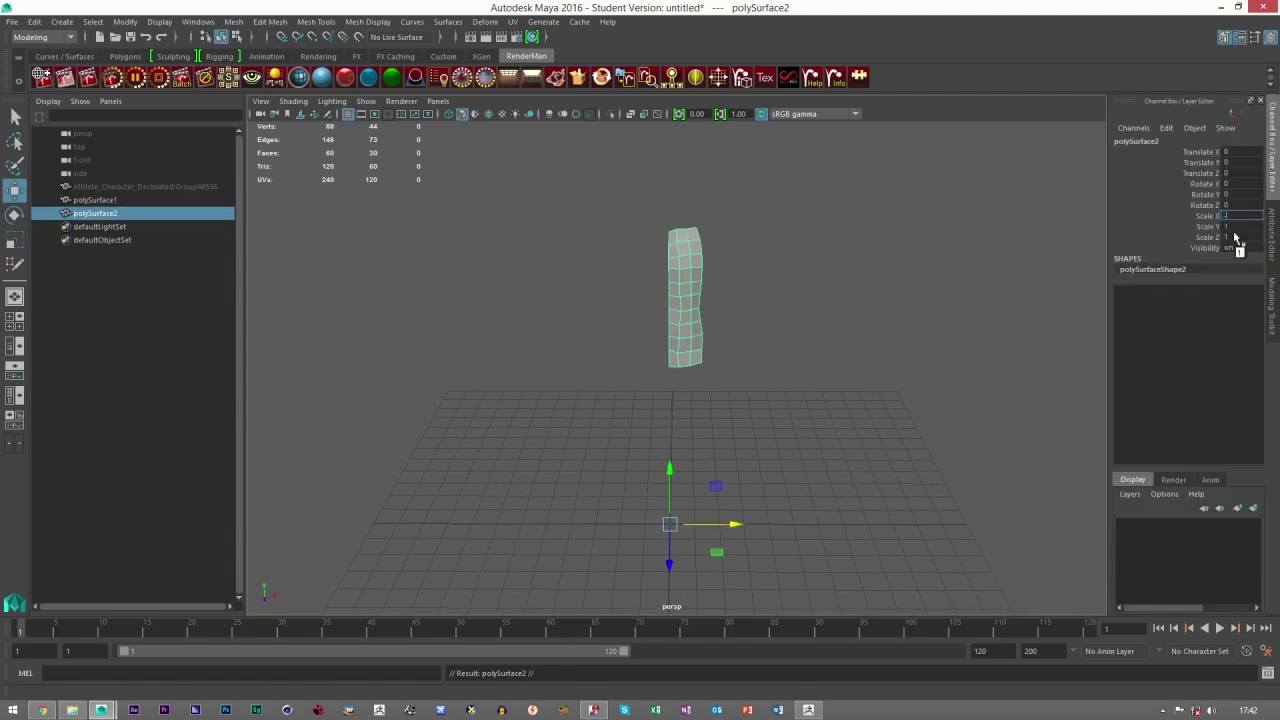
{"action": "type", "text": "-1"}
{"action": "key", "text": "Return"}
Select the original and mirrored halves and combine them into one mesh.
{"action": "left_click", "coordinate": [95, 200], "text": "ctrl"}
{"action": "left_click", "coordinate": [233, 21]}
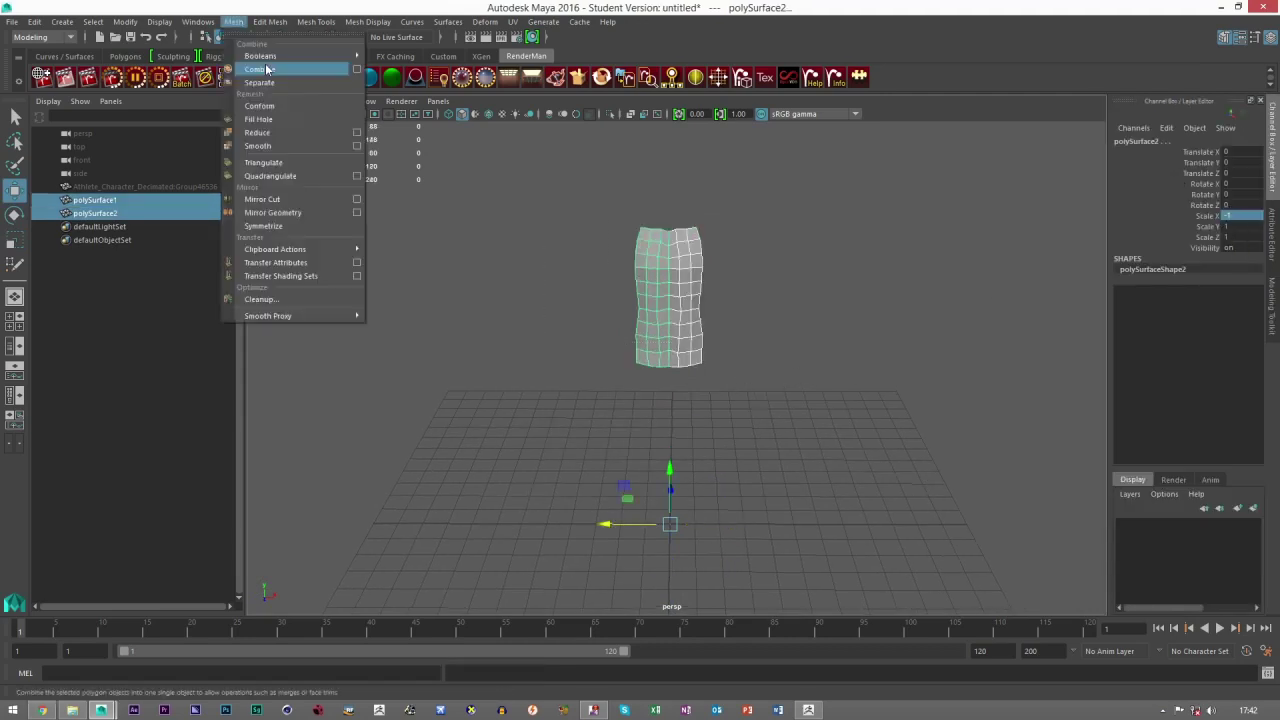
{"action": "left_click", "coordinate": [258, 69]}
Select the vertices along the combined mesh's centre seam and merge the overlapping pairs.
{"action": "left_click", "coordinate": [1272, 292]}
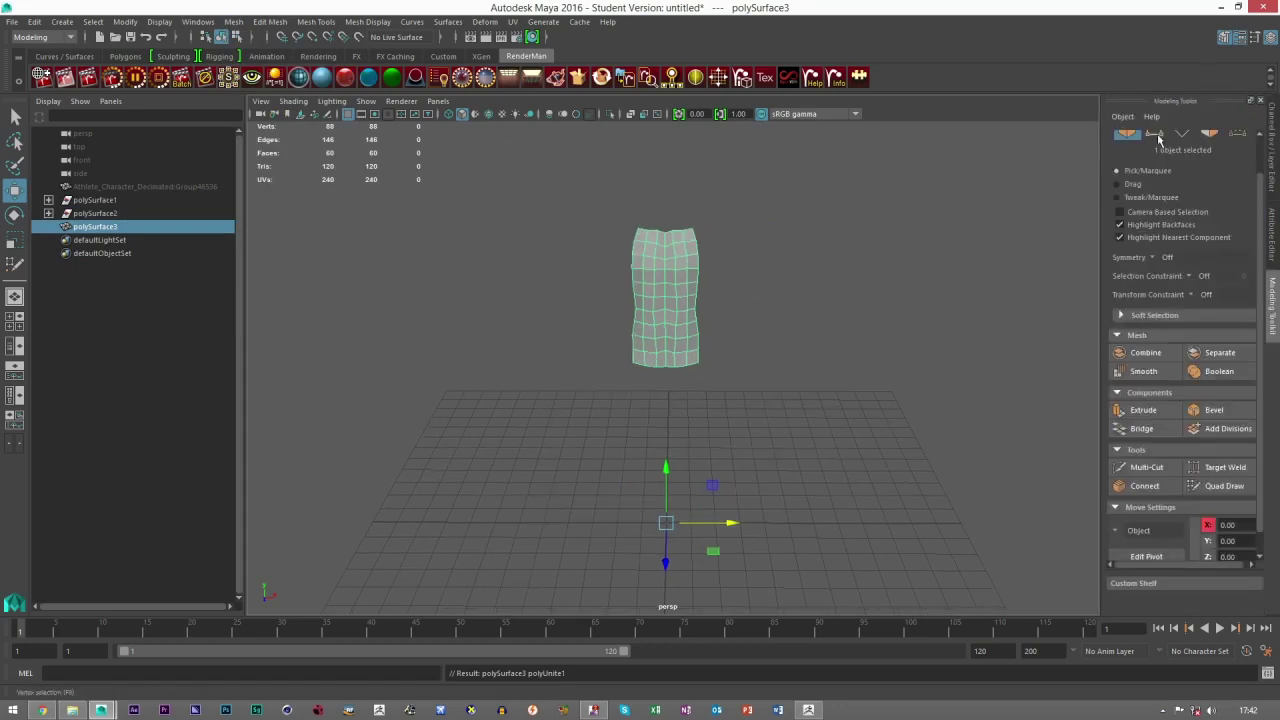
{"action": "left_click", "coordinate": [1154, 133]}
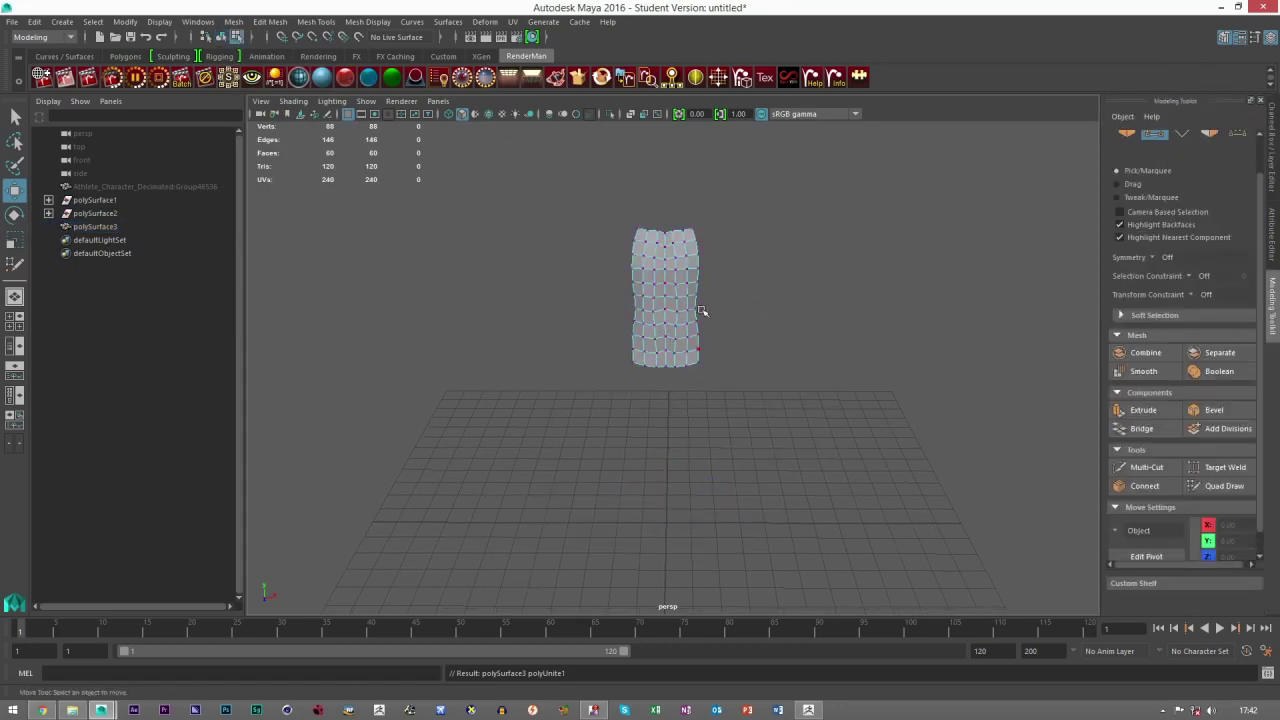
{"action": "left_click_drag", "start_coordinate": [537, 200], "coordinate": [663, 449]}
{"action": "left_click_drag", "start_coordinate": [660, 216], "coordinate": [669, 437]}
{"action": "scroll", "coordinate": [660, 400], "scroll_direction": "up", "scroll_amount": 5}
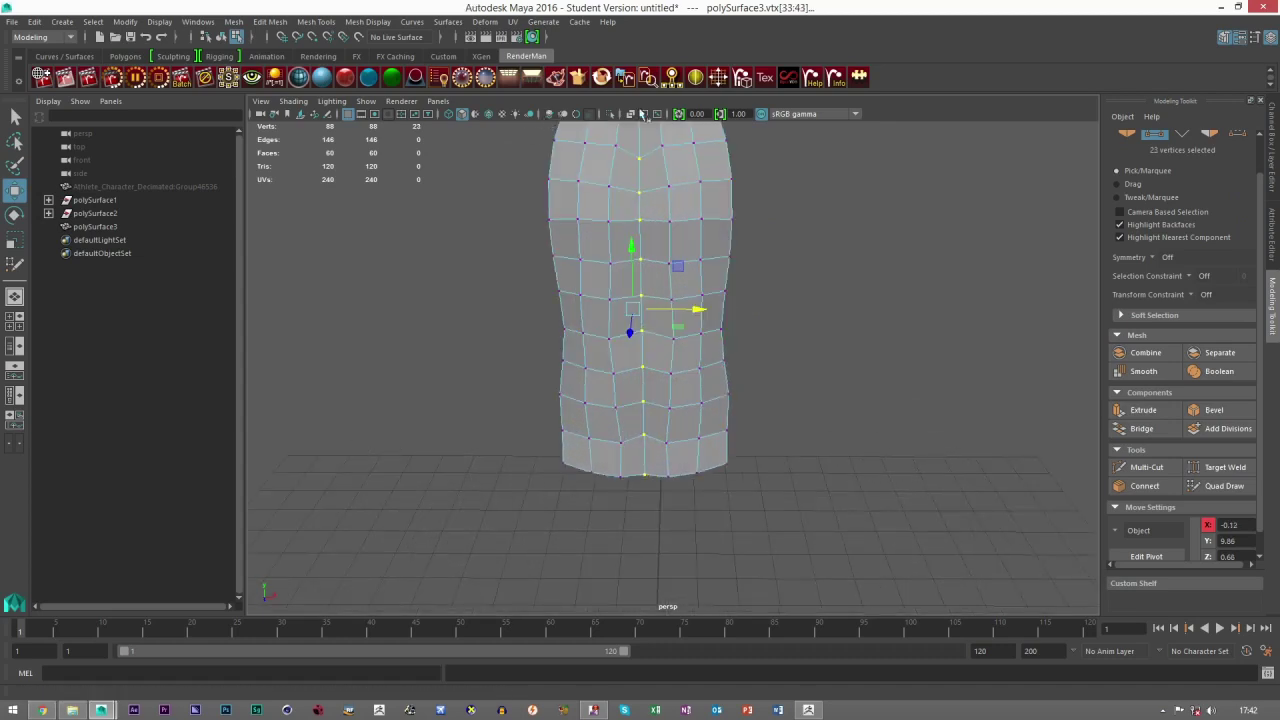
{"action": "left_click", "coordinate": [130, 36]}
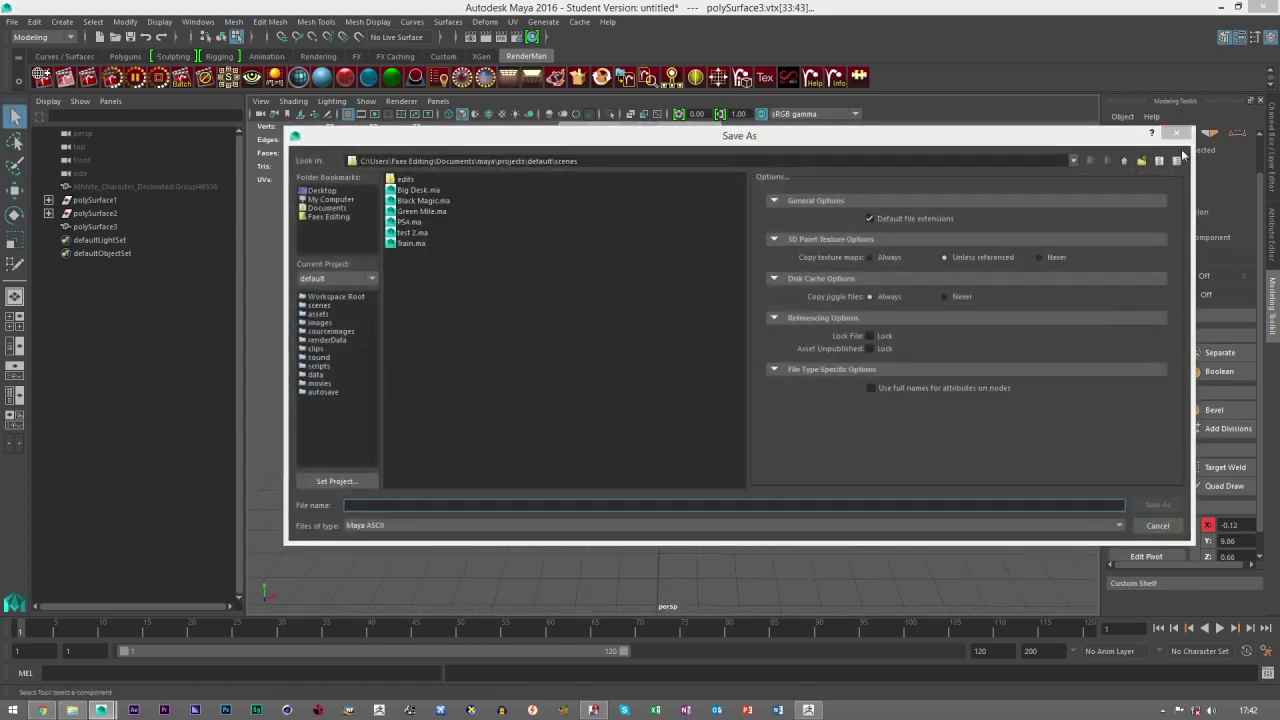
{"action": "left_click", "coordinate": [1177, 133]}
{"action": "left_click", "coordinate": [125, 56]}
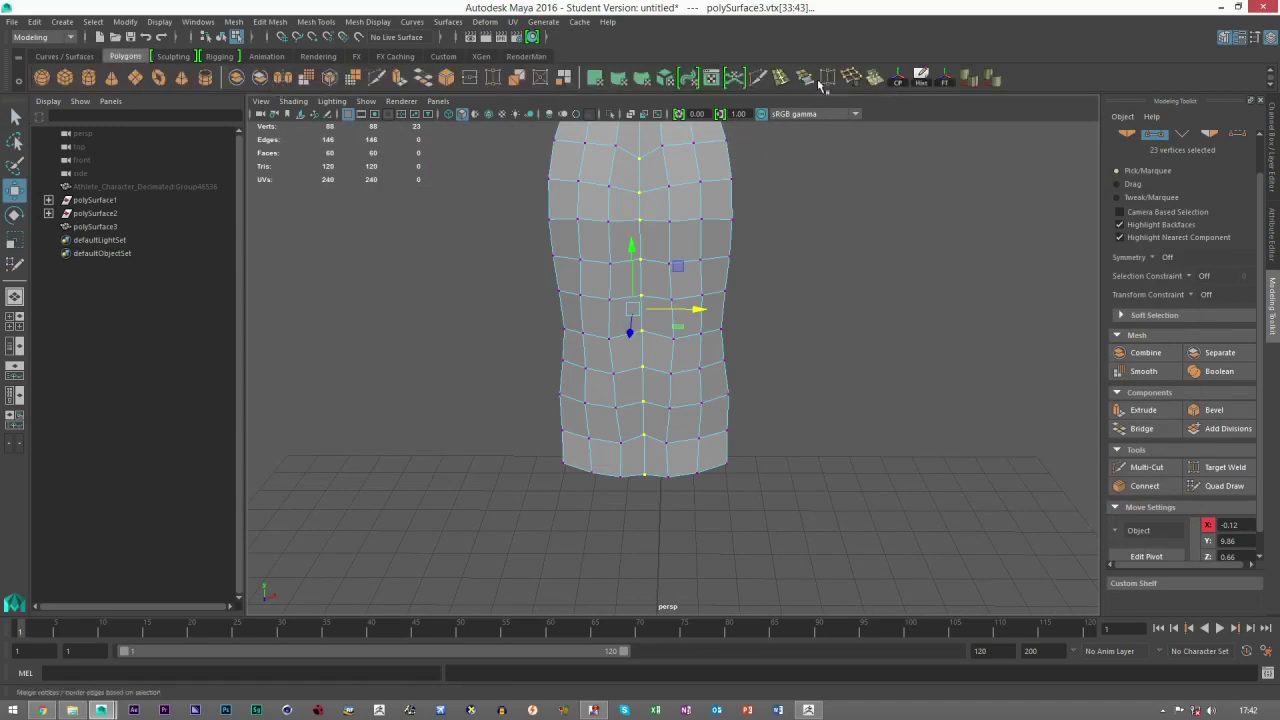
{"action": "left_click", "coordinate": [881, 82]}
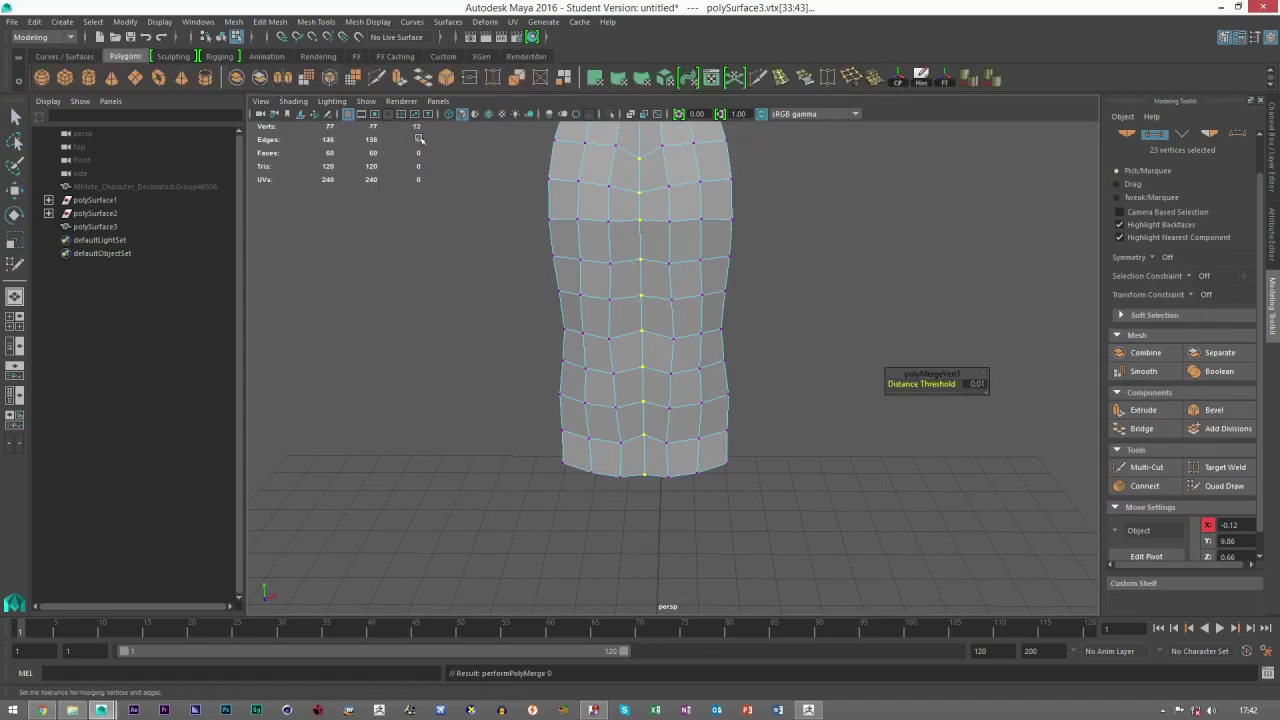
Return to object mode and select the merged torso mesh.
{"action": "middle_click_drag", "start_coordinate": [491, 195], "coordinate": [512, 258], "text": "alt"}
{"action": "left_click", "coordinate": [1128, 168]}
{"action": "left_click", "coordinate": [850, 215]}
{"action": "left_click", "coordinate": [670, 241]}
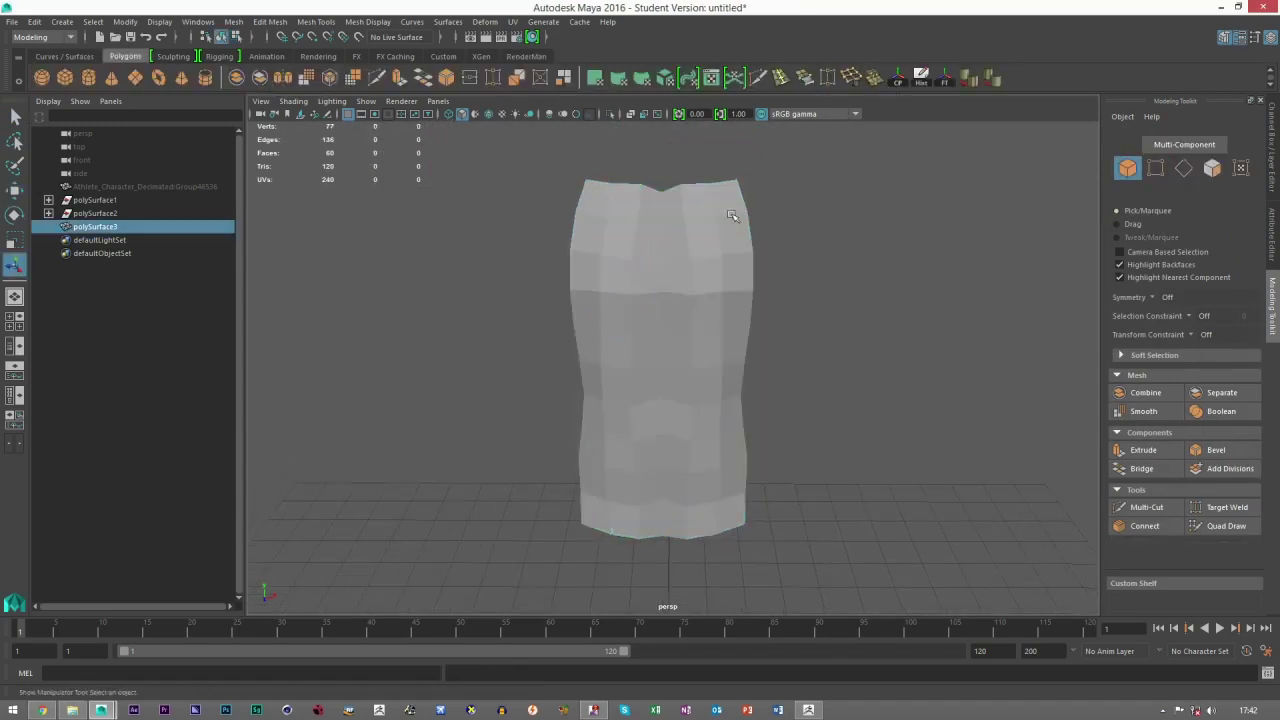
Soften the edges of the merged torso mesh and deselect it to view its smooth shading.
{"action": "left_click", "coordinate": [992, 80]}
{"action": "left_click", "coordinate": [841, 325]}
{"action": "left_click_drag", "start_coordinate": [841, 325], "coordinate": [810, 358], "text": "alt"}
{"action": "left_click", "coordinate": [746, 322]}
{"action": "left_click", "coordinate": [846, 309]}
{"action": "left_click_drag", "start_coordinate": [846, 309], "coordinate": [733, 384], "text": "alt"}
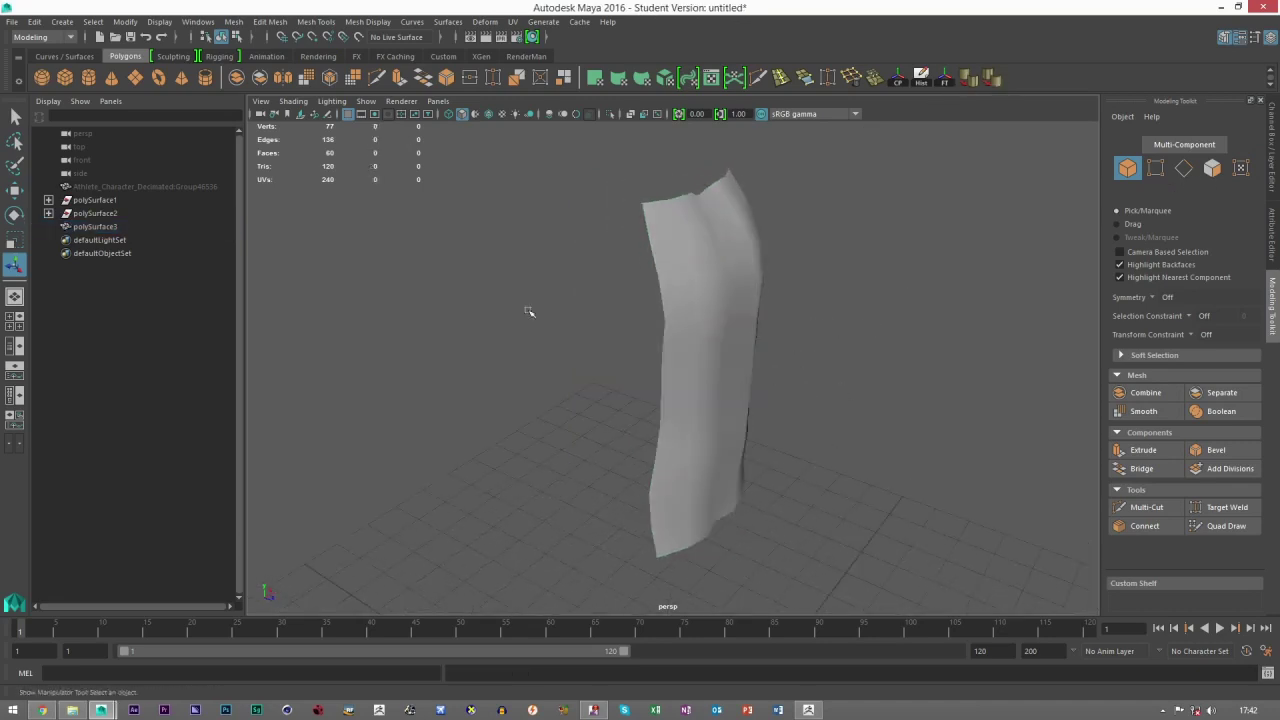
Delete the construction history so the leftover polySurface1 and polySurface2 nodes are removed from the scene.
{"action": "left_click", "coordinate": [113, 188]}
{"action": "left_click", "coordinate": [95, 200]}
{"action": "left_click", "coordinate": [95, 213], "text": "shift"}
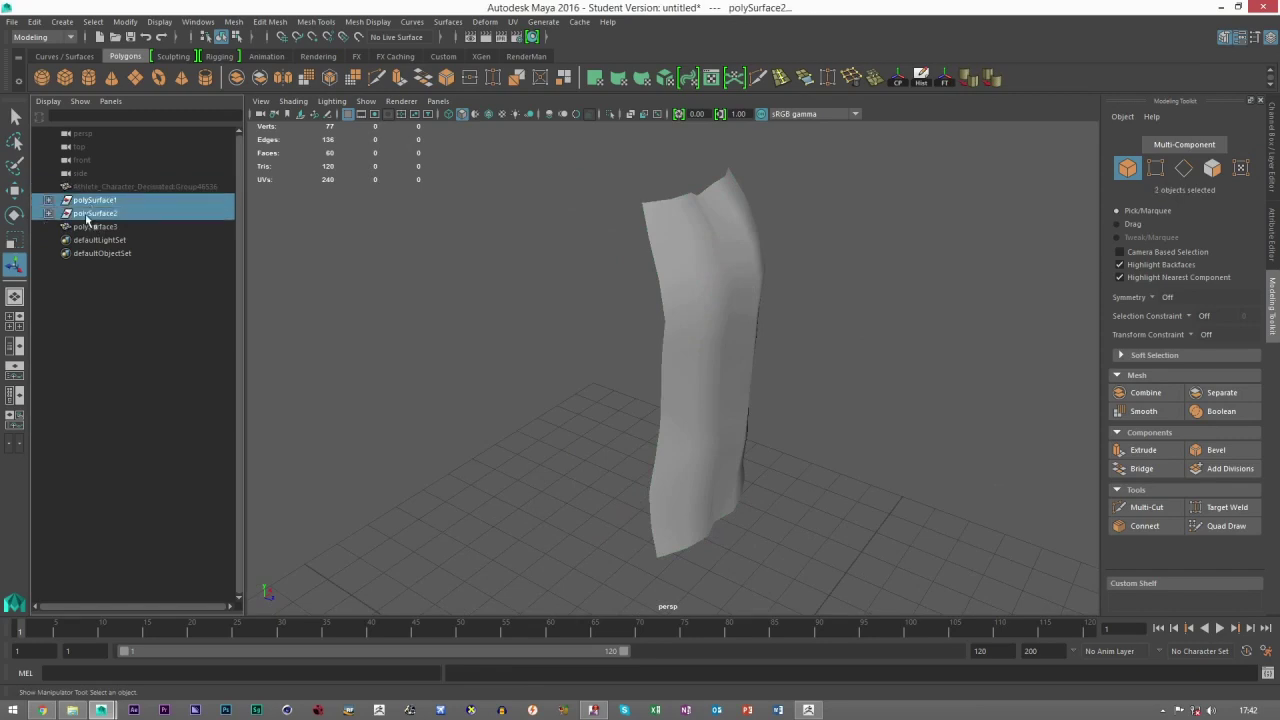
{"action": "left_click", "coordinate": [34, 21]}
{"action": "mouse_move", "coordinate": [146, 192]}
{"action": "left_click", "coordinate": [239, 205]}
Unhide the decimated athlete character and bring its full body into view with the Move tool active.
{"action": "left_click", "coordinate": [109, 190]}
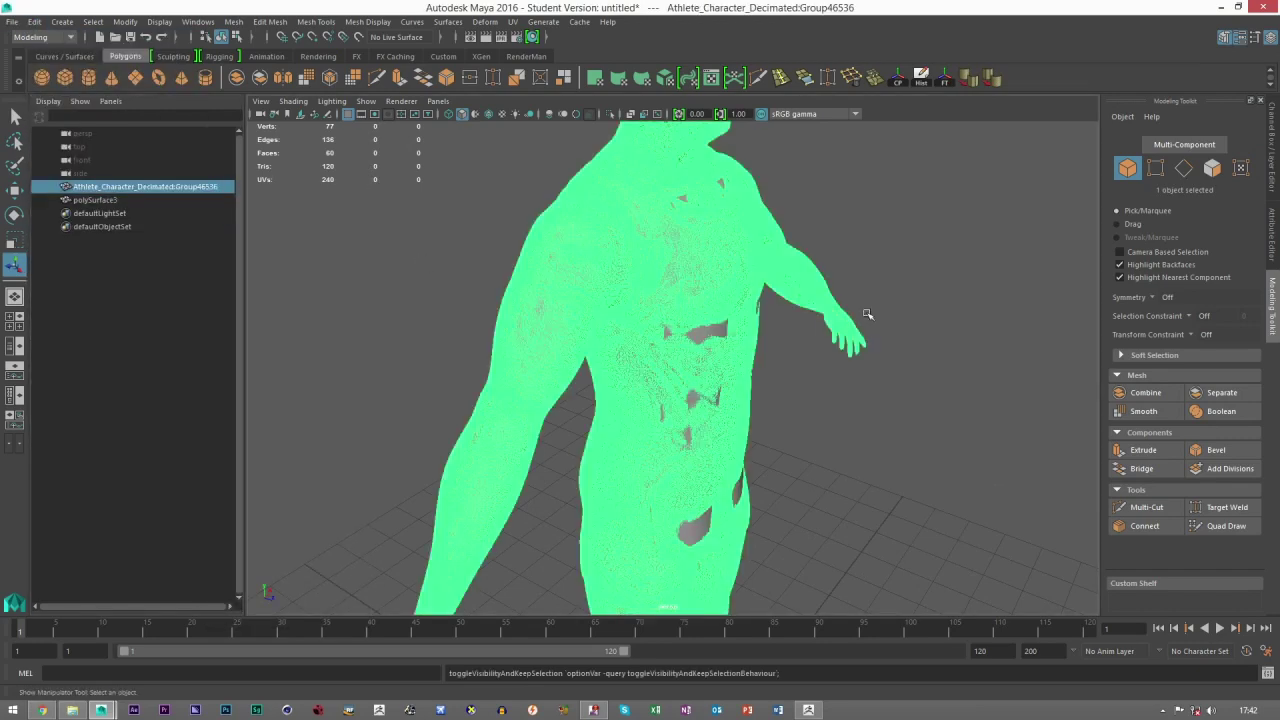
{"action": "left_click", "coordinate": [756, 394]}
{"action": "left_click", "coordinate": [716, 345]}
{"action": "left_click_drag", "start_coordinate": [716, 345], "coordinate": [749, 349], "text": "alt"}
{"action": "scroll", "coordinate": [750, 350], "scroll_direction": "down", "scroll_amount": 4}
{"action": "key", "text": "w"}
{"action": "middle_click_drag", "start_coordinate": [761, 392], "coordinate": [749, 251], "text": "alt"}
{"action": "scroll", "coordinate": [700, 380], "scroll_direction": "down", "scroll_amount": 3}
Move the retopologized torso mesh along the X axis to stand beside the decimated character.
{"action": "left_click", "coordinate": [609, 236]}
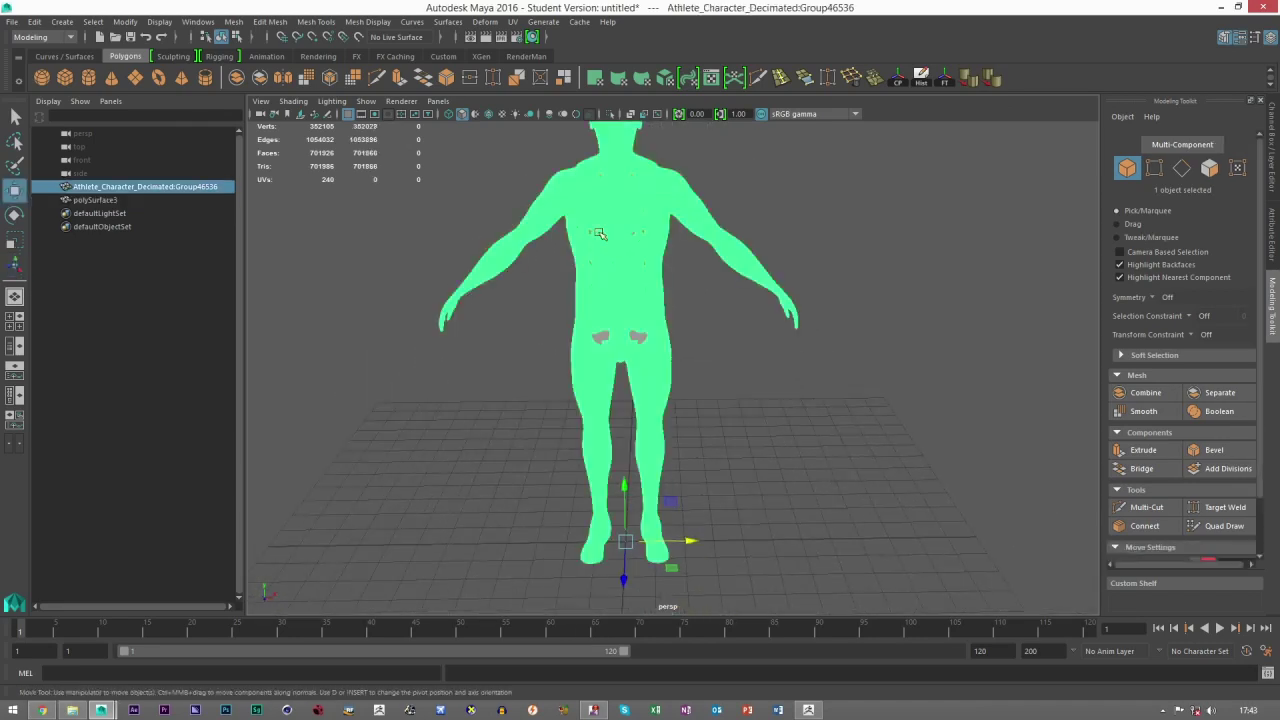
{"action": "left_click", "coordinate": [640, 343]}
{"action": "left_click_drag", "start_coordinate": [691, 540], "coordinate": [960, 540]}
{"action": "middle_click_drag", "start_coordinate": [868, 434], "coordinate": [835, 444], "text": "alt"}
{"action": "left_click", "coordinate": [664, 273]}
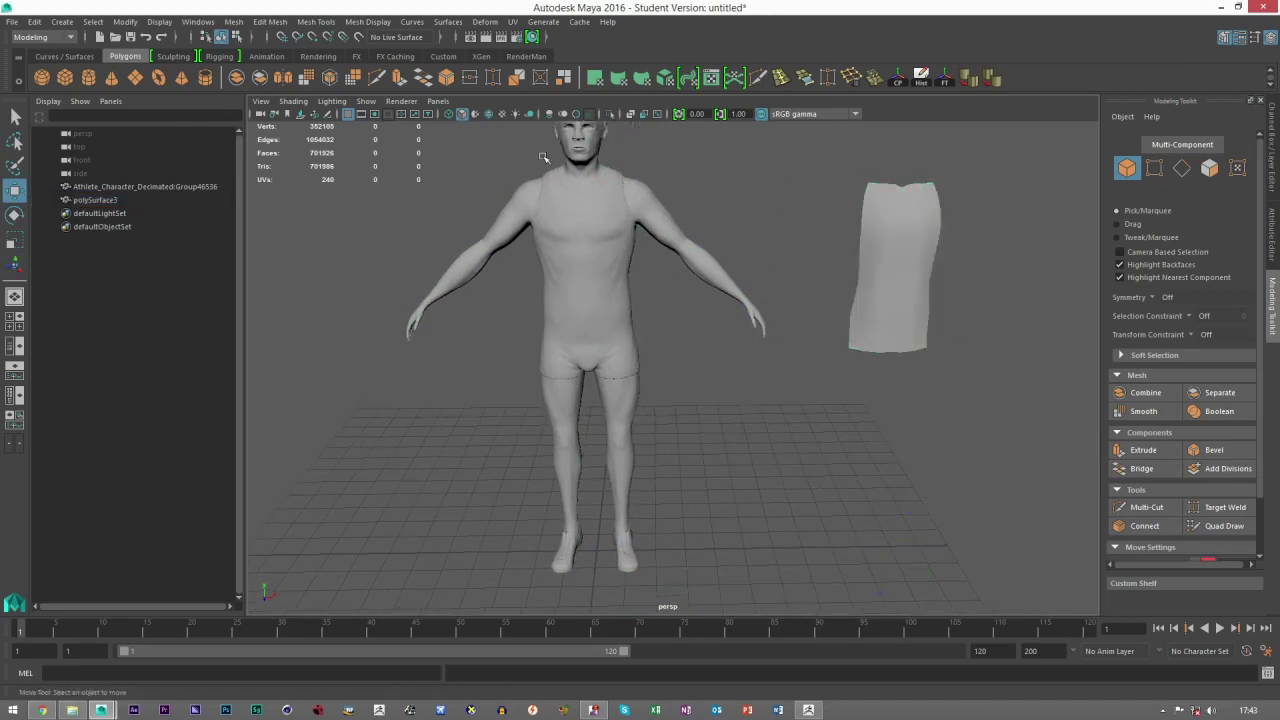
Compare the decimated character with the retopologized torso by selecting each in turn.
{"action": "left_click", "coordinate": [577, 220]}
{"action": "left_click", "coordinate": [953, 241]}
{"action": "left_click", "coordinate": [869, 219]}
{"action": "left_click", "coordinate": [1013, 361]}
{"action": "left_click", "coordinate": [879, 279]}
Select both the decimated character and the torso mesh and delete them from the scene.
{"action": "scroll", "coordinate": [777, 252], "scroll_direction": "down", "scroll_amount": 1}
{"action": "left_click_drag", "start_coordinate": [833, 235], "coordinate": [580, 304]}
{"action": "key", "text": "Delete"}
Bring the Athlete Character LP OBJ from the Low Poly folder into the Maya scene.
{"action": "left_click", "coordinate": [72, 710]}
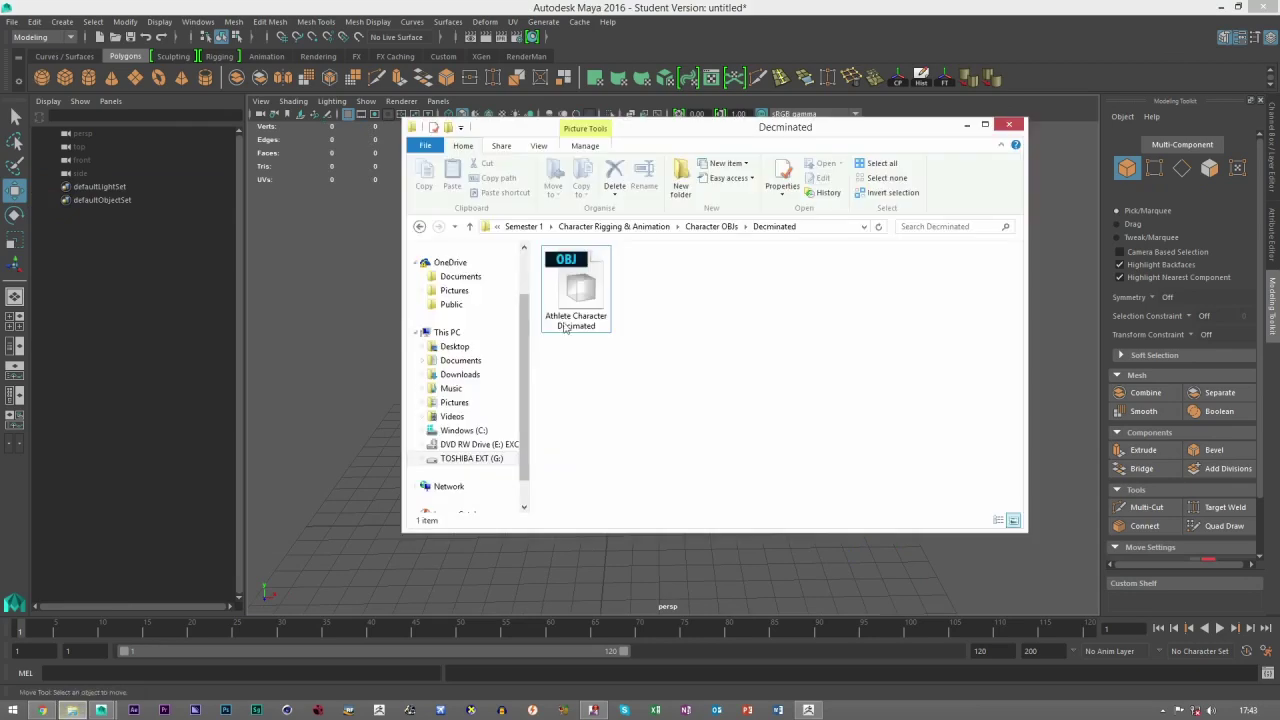
{"action": "left_click", "coordinate": [420, 227]}
{"action": "double_click", "coordinate": [736, 285]}
{"action": "left_click_drag", "start_coordinate": [655, 290], "coordinate": [360, 357]}
{"action": "left_click", "coordinate": [340, 353]}
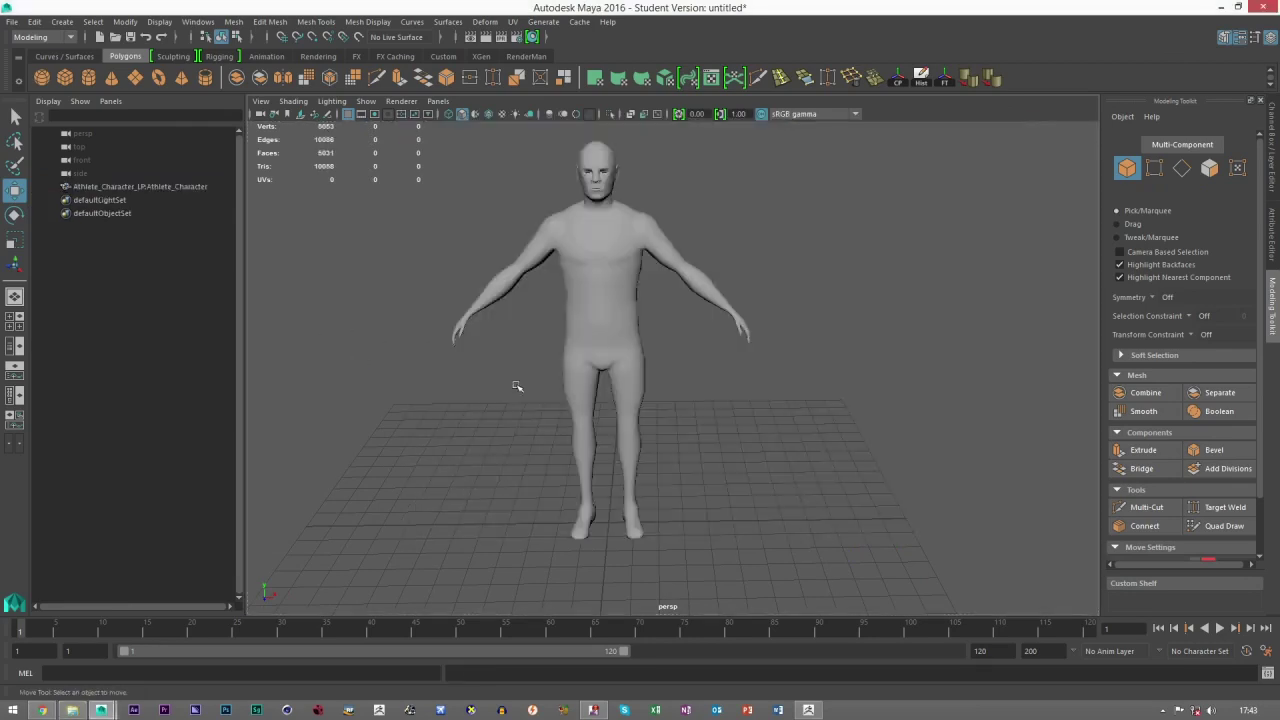
Import the Athlete Character Decimated OBJ from the decimated folder of Character OBJs into the scene.
{"action": "left_click", "coordinate": [71, 710]}
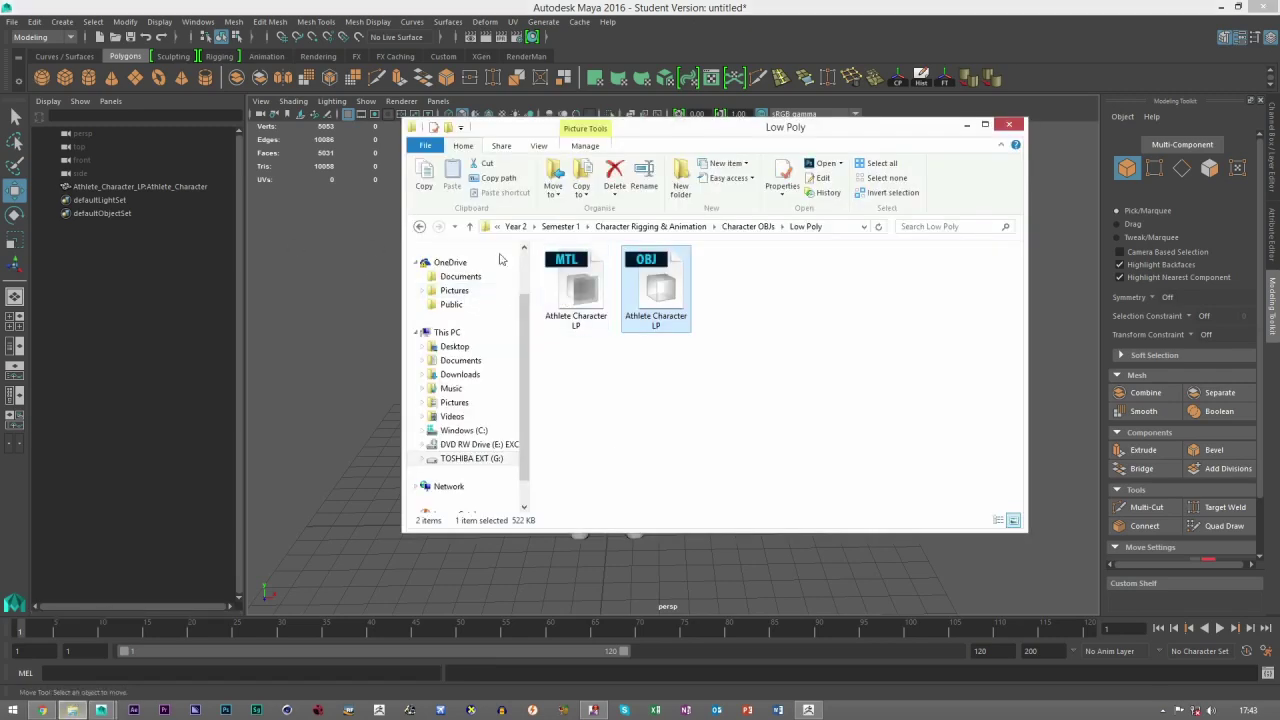
{"action": "left_click", "coordinate": [12, 21]}
{"action": "left_click", "coordinate": [60, 170]}
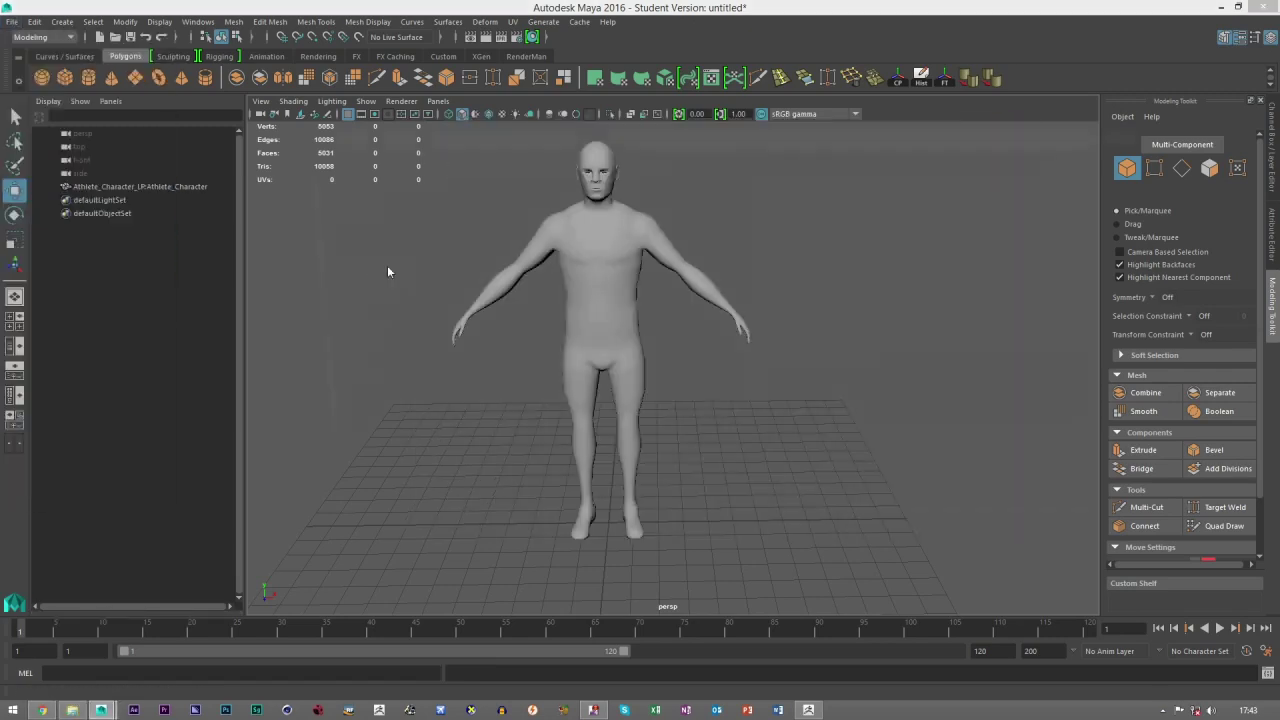
{"action": "double_click", "coordinate": [425, 189]}
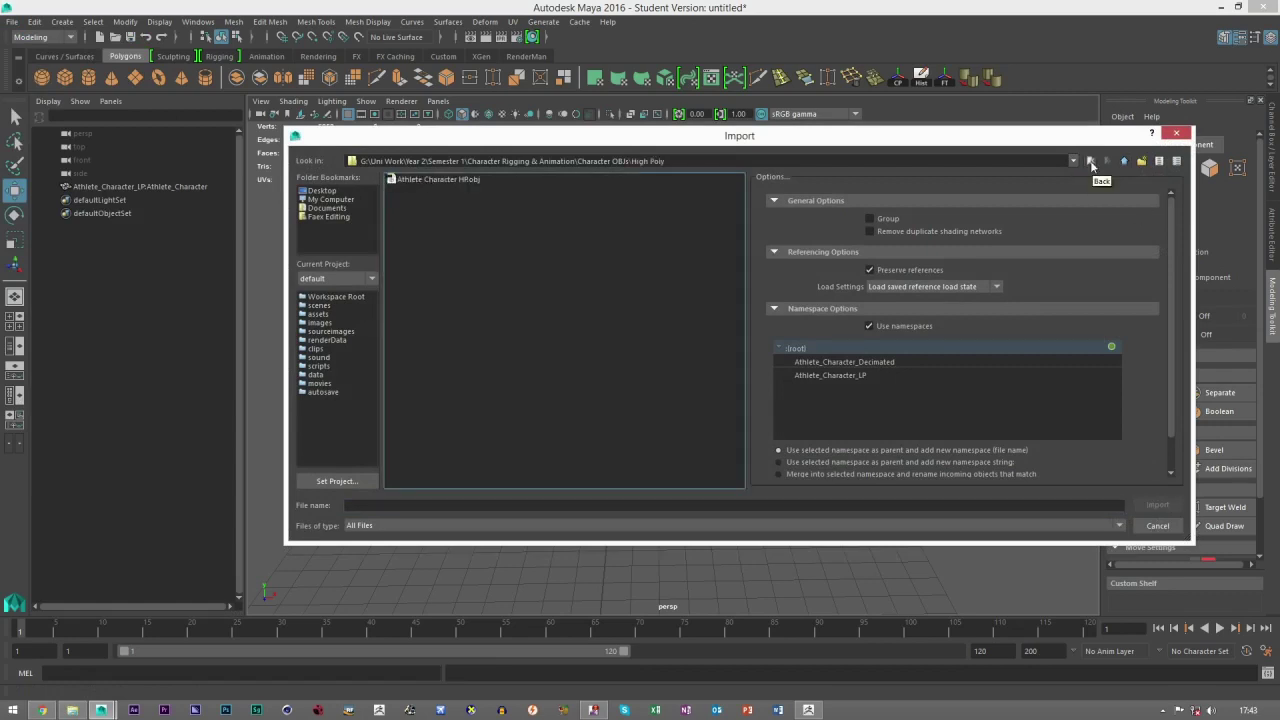
{"action": "left_click", "coordinate": [1091, 163]}
{"action": "double_click", "coordinate": [407, 180]}
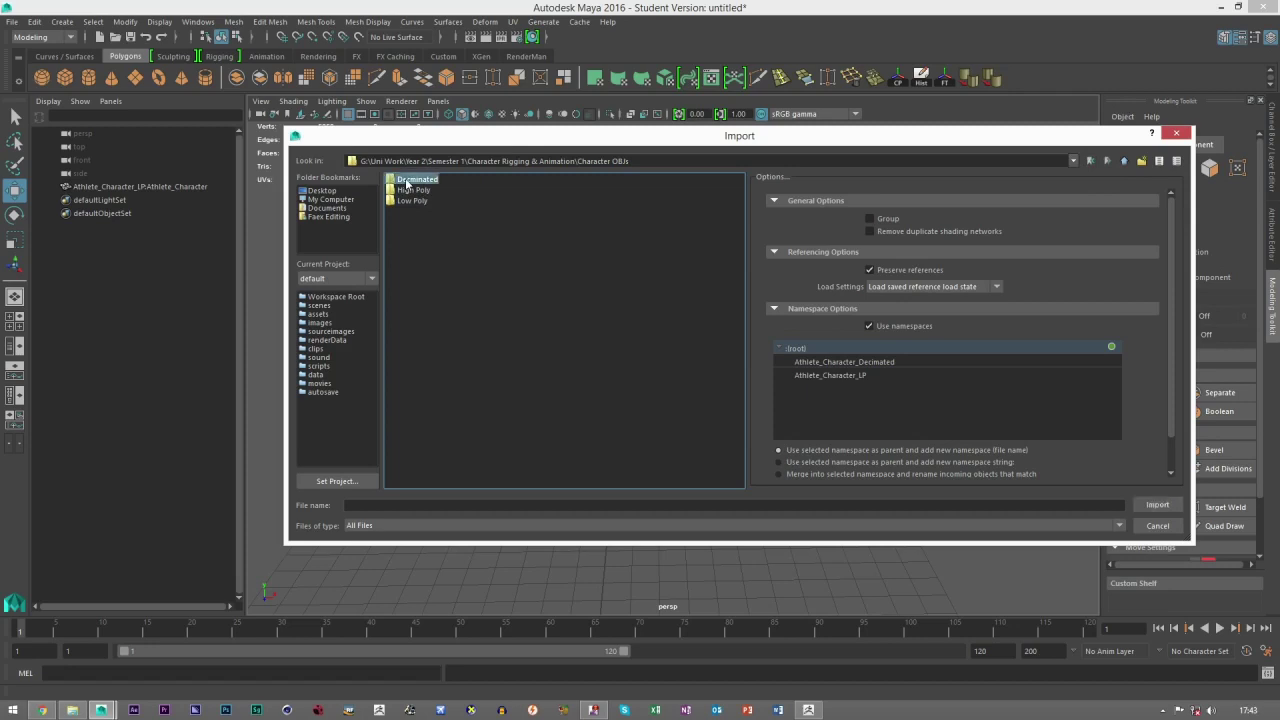
{"action": "double_click", "coordinate": [420, 179]}
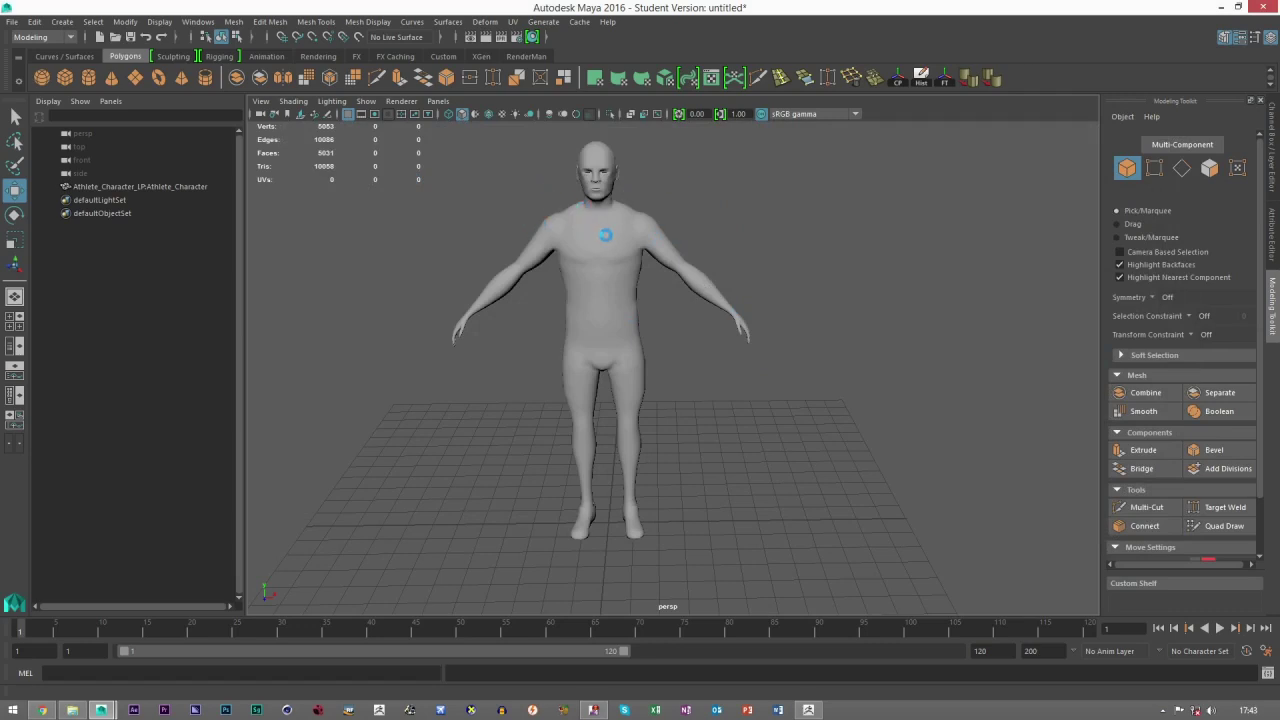
Hide the low-poly character and examine the mesh density of the decimated character on its own.
{"action": "left_click", "coordinate": [100, 200]}
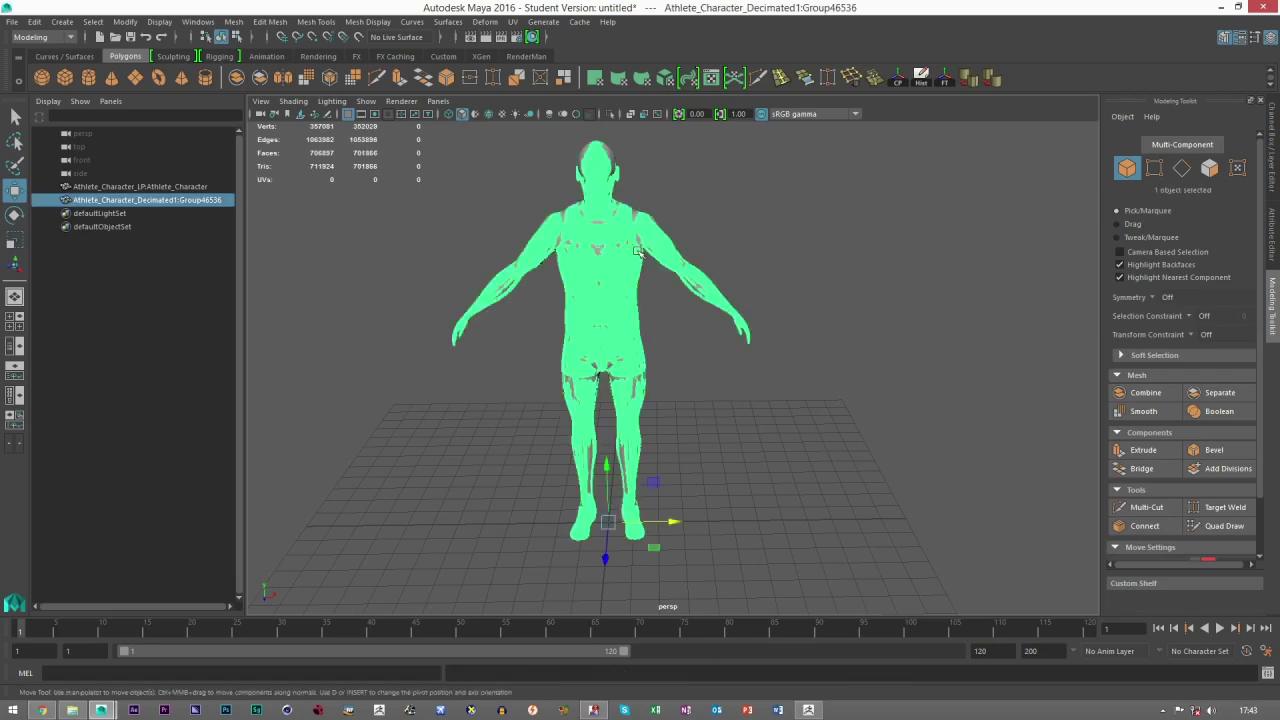
{"action": "left_click", "coordinate": [124, 187]}
{"action": "key", "text": "ctrl+h"}
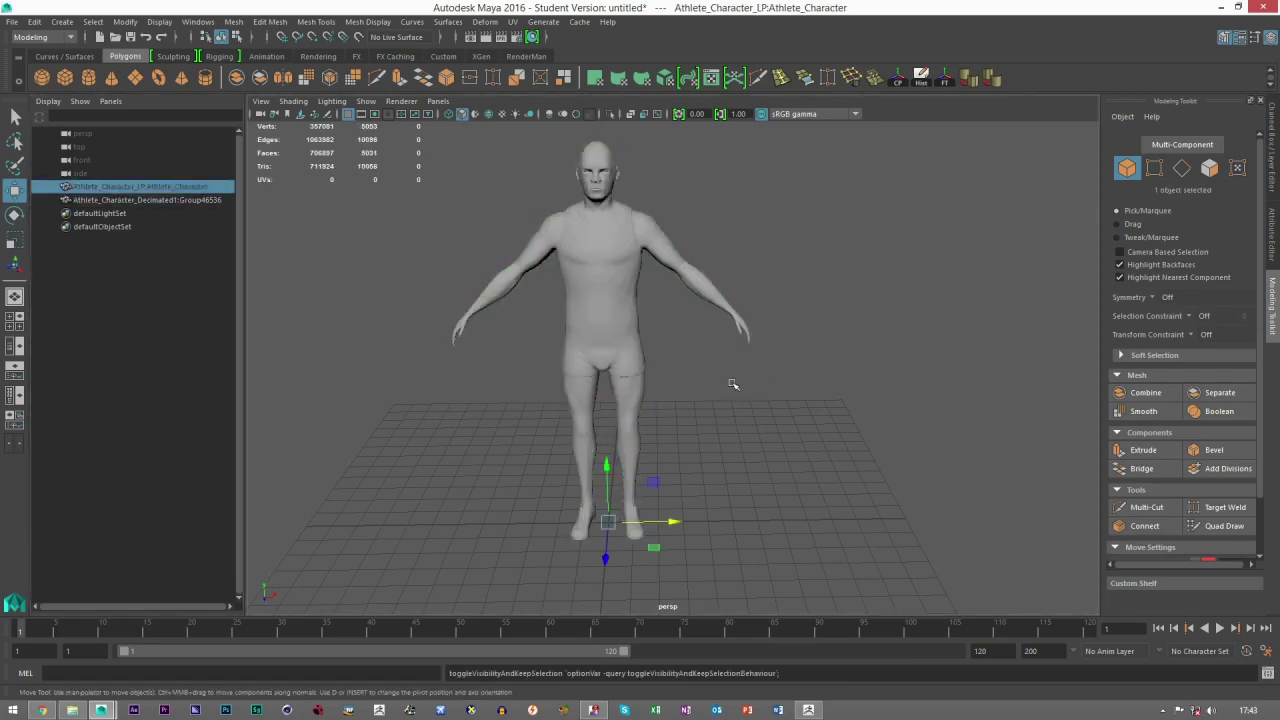
{"action": "left_click", "coordinate": [733, 379]}
{"action": "middle_click_drag", "start_coordinate": [626, 358], "coordinate": [686, 452], "text": "alt"}
{"action": "scroll", "coordinate": [684, 450], "scroll_direction": "up", "scroll_amount": 5}
{"action": "left_click", "coordinate": [651, 346]}
{"action": "left_click_drag", "start_coordinate": [651, 346], "coordinate": [471, 290], "text": "alt"}
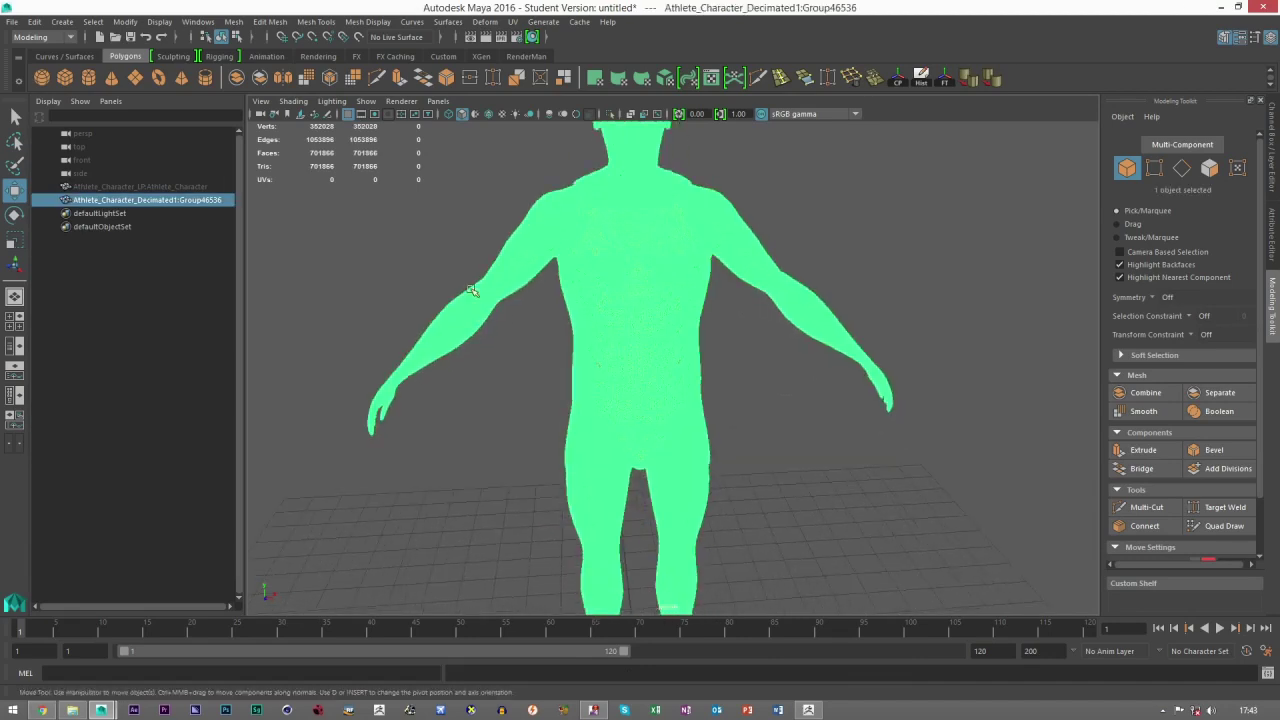
Hide the decimated character and unhide the low-poly athlete character.
{"action": "key", "text": "ctrl+h"}
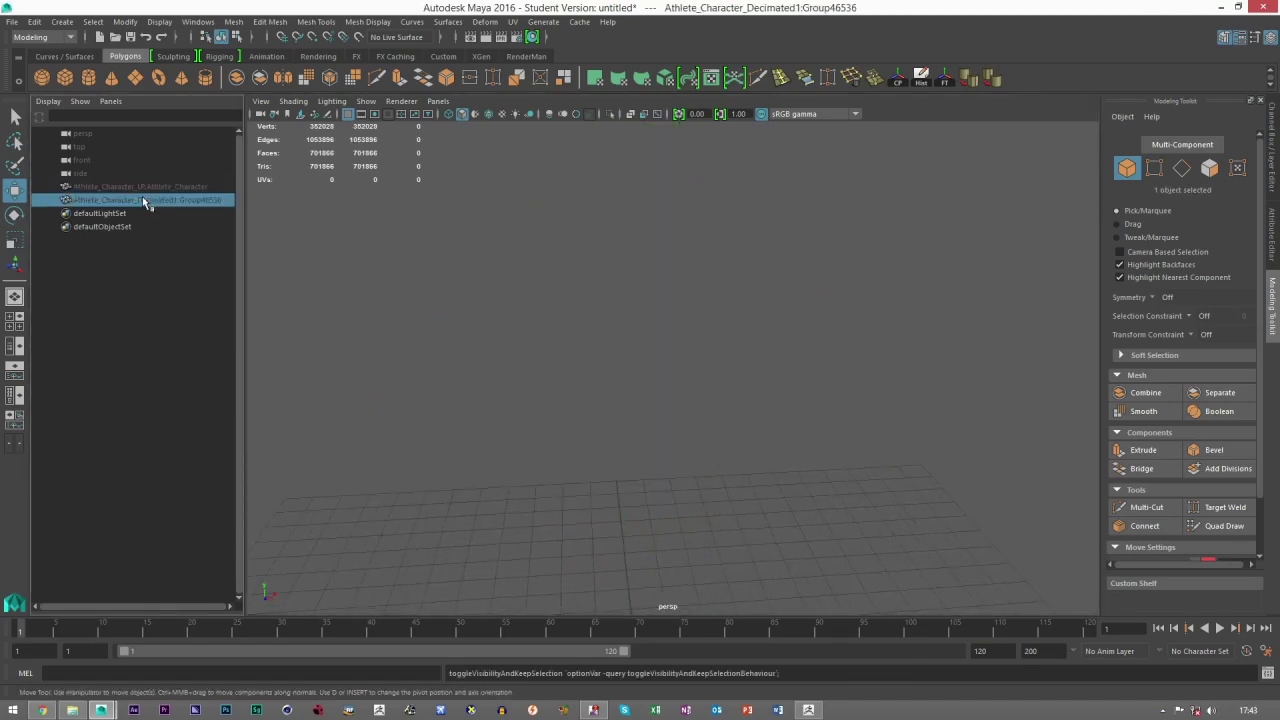
{"action": "left_click", "coordinate": [142, 187]}
{"action": "key", "text": "shift+h"}
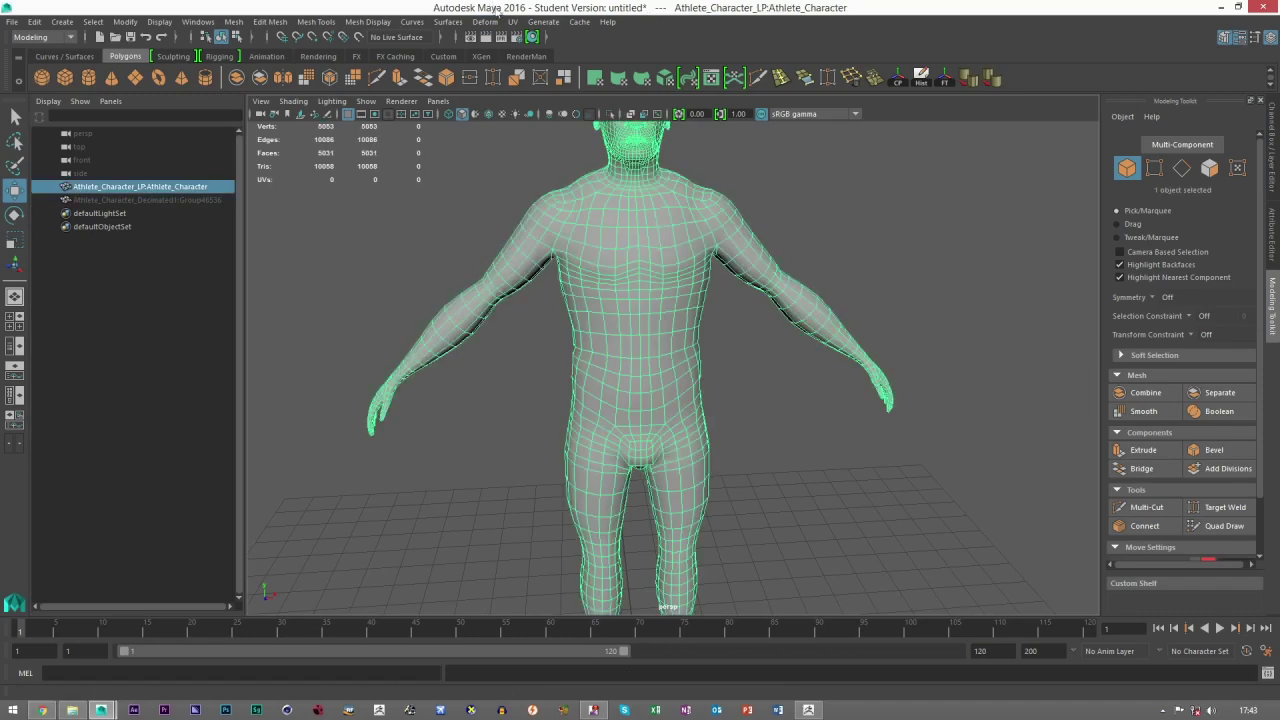
Switch to face selection and marquee-select the chest, back and shoulder faces of the low-poly character.
{"action": "left_click", "coordinate": [510, 21]}
{"action": "left_click", "coordinate": [1006, 163]}
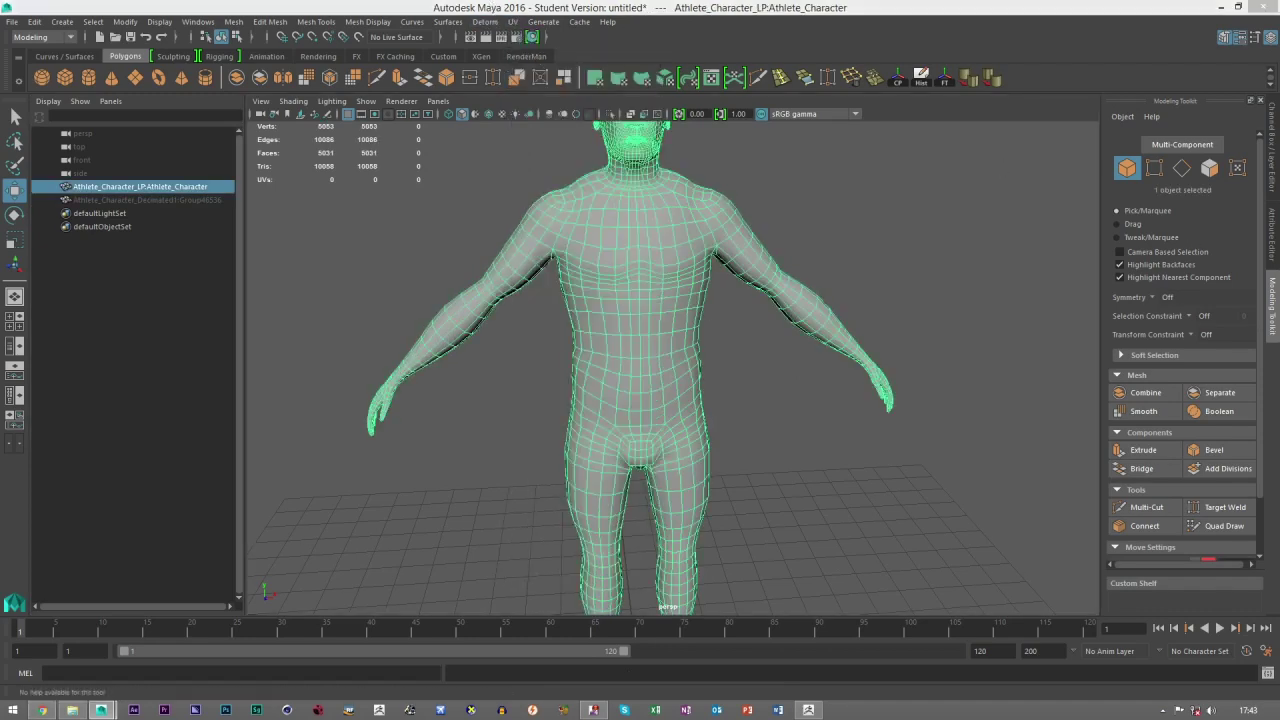
{"action": "left_click", "coordinate": [1210, 167]}
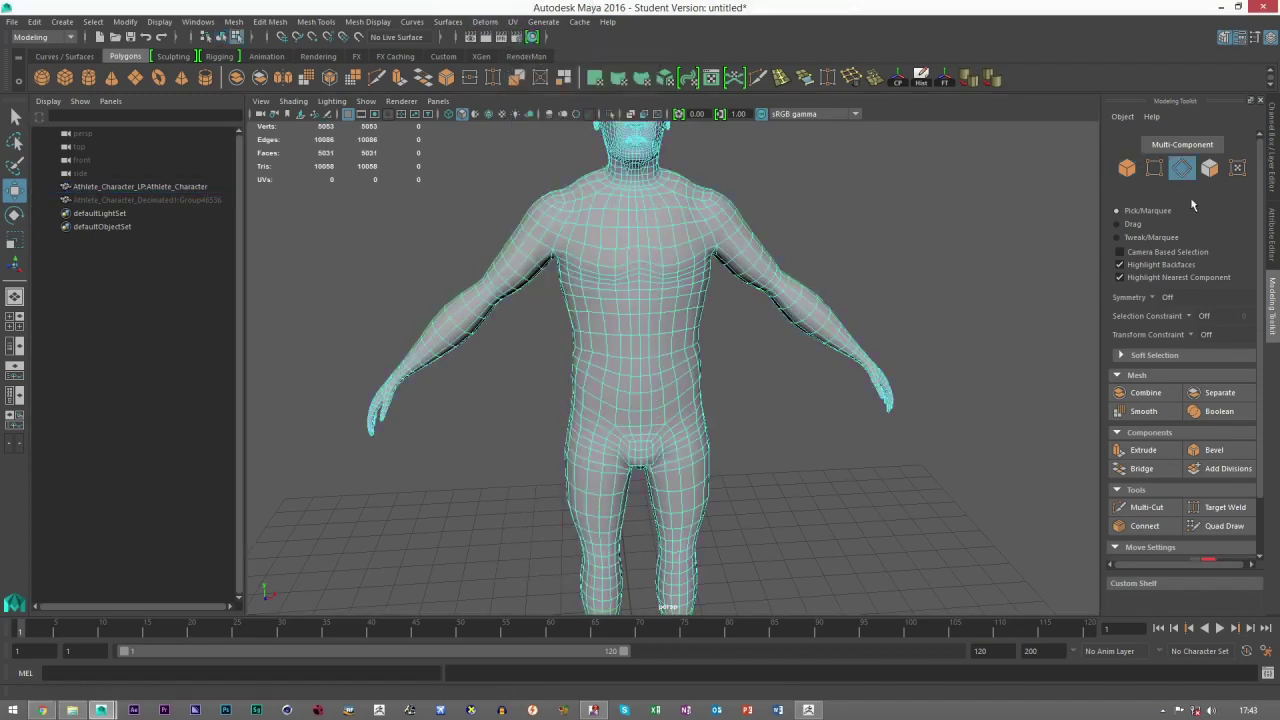
{"action": "middle_click_drag", "start_coordinate": [700, 333], "coordinate": [665, 298], "text": "alt"}
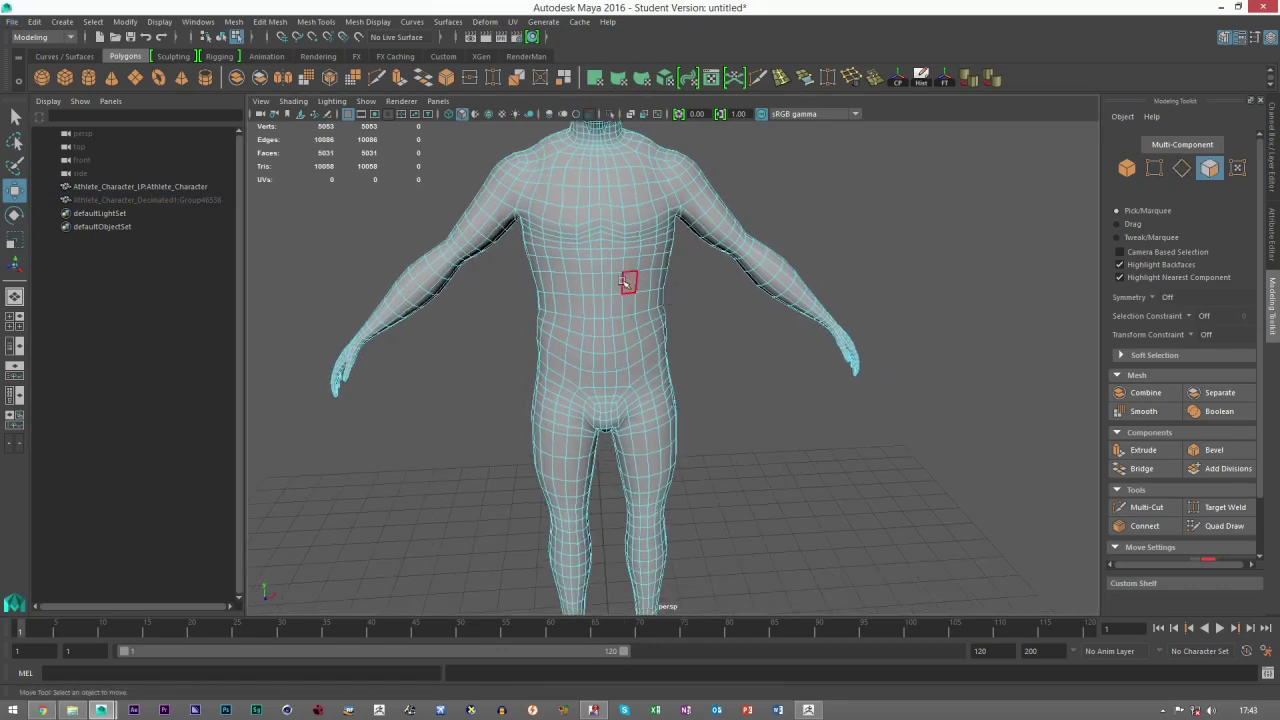
{"action": "left_click_drag", "start_coordinate": [627, 283], "coordinate": [591, 260], "text": "alt"}
{"action": "middle_click_drag", "start_coordinate": [643, 266], "coordinate": [673, 400], "text": "alt"}
{"action": "scroll", "coordinate": [666, 345], "scroll_direction": "up", "scroll_amount": 5}
{"action": "scroll", "coordinate": [666, 346], "scroll_direction": "down", "scroll_amount": 1}
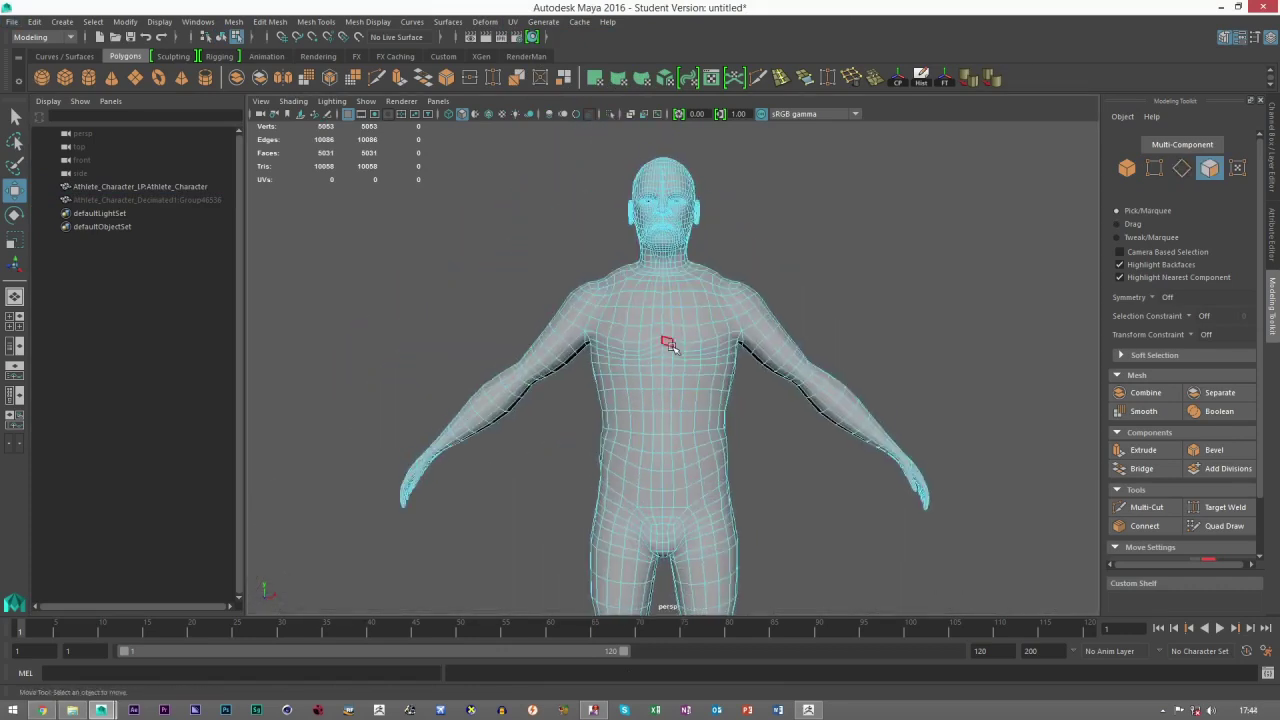
{"action": "left_click_drag", "start_coordinate": [567, 240], "coordinate": [824, 466]}
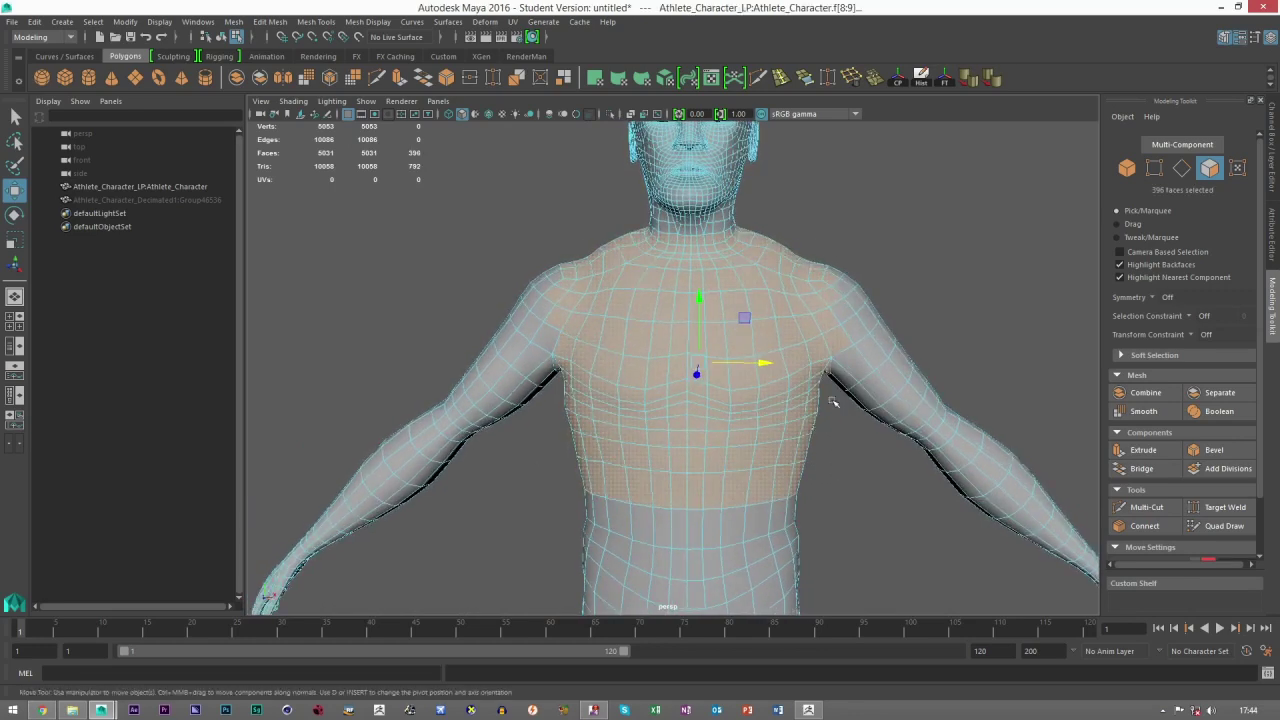
Switch to Drag selection and deselect the arm faces around the first shoulder, front and back.
{"action": "left_click", "coordinate": [1132, 224]}
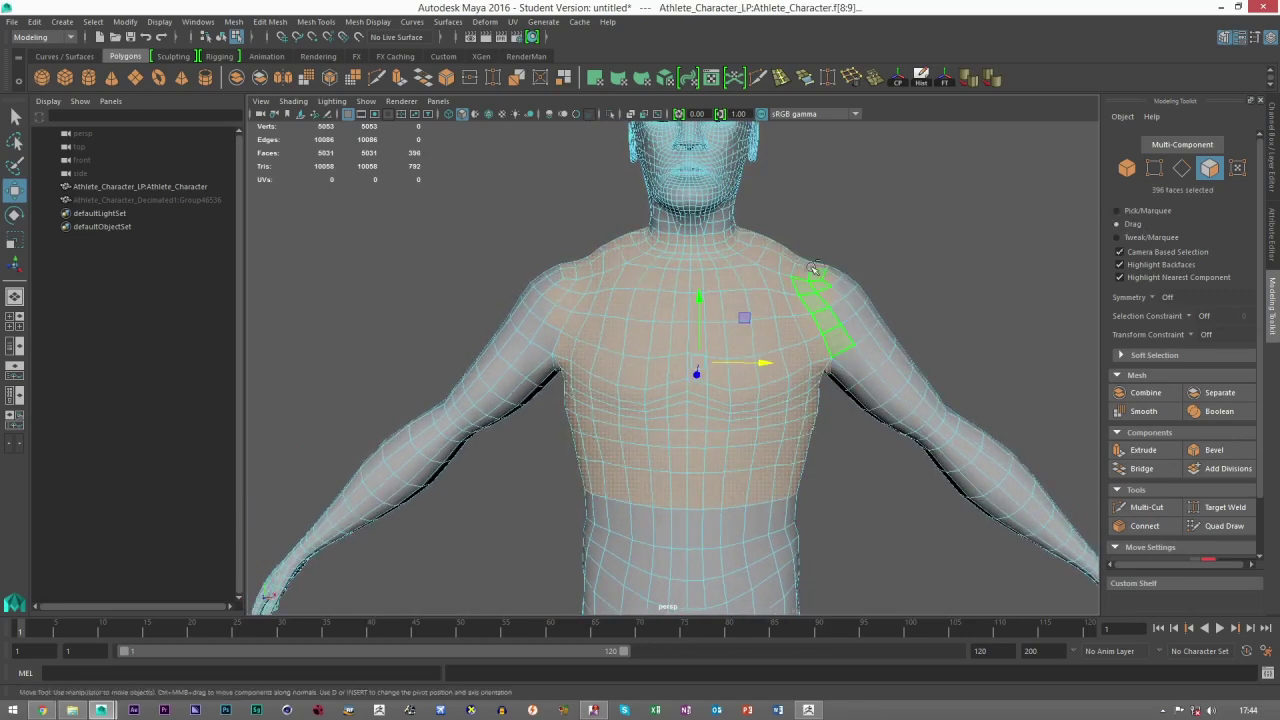
{"action": "left_click_drag", "start_coordinate": [808, 272], "coordinate": [827, 277], "text": "ctrl"}
{"action": "left_click_drag", "start_coordinate": [883, 341], "coordinate": [655, 361], "text": "alt"}
{"action": "left_click_drag", "start_coordinate": [590, 354], "coordinate": [616, 343], "text": "ctrl"}
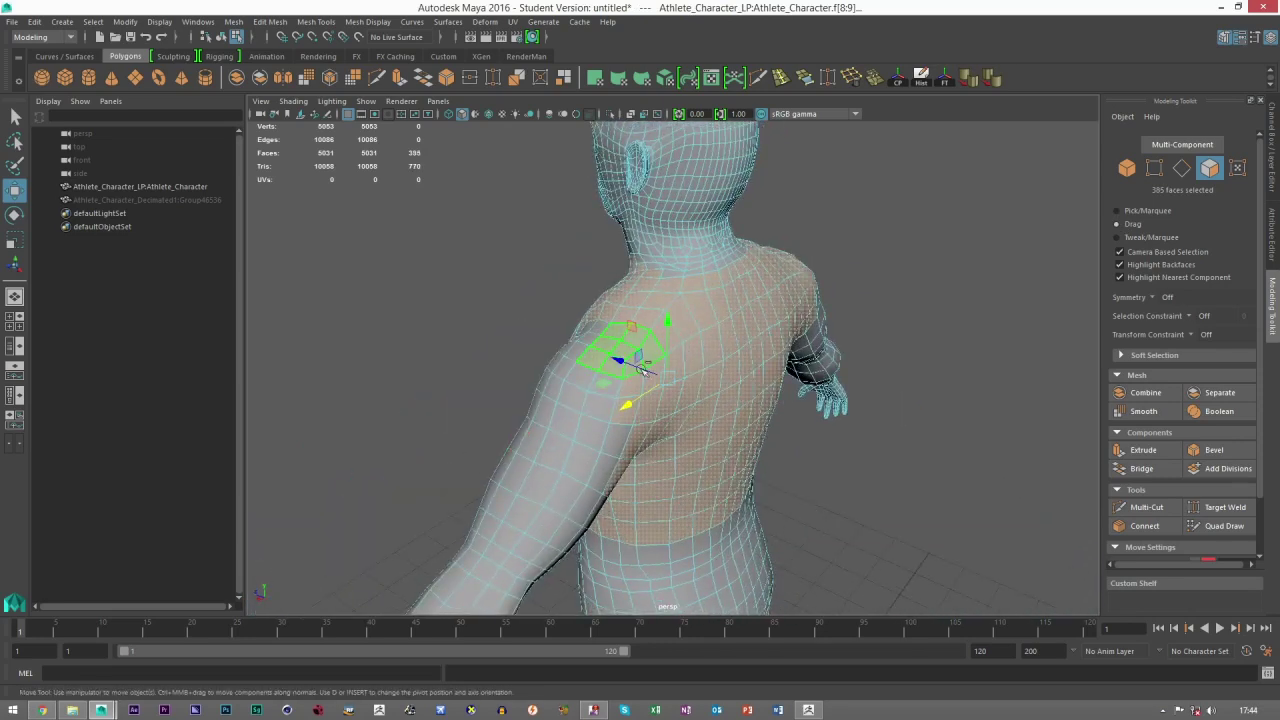
{"action": "left_click_drag", "start_coordinate": [640, 416], "coordinate": [637, 424], "text": "ctrl"}
{"action": "left_click_drag", "start_coordinate": [708, 418], "coordinate": [634, 383], "text": "alt"}
{"action": "left_click_drag", "start_coordinate": [604, 338], "coordinate": [574, 388], "text": "ctrl"}
Deselect the arm faces around the opposite shoulder so the selection ends at the shoulder seam.
{"action": "left_click_drag", "start_coordinate": [676, 376], "coordinate": [604, 362], "text": "alt"}
{"action": "left_click", "coordinate": [519, 352], "text": "ctrl"}
{"action": "left_click_drag", "start_coordinate": [519, 352], "coordinate": [693, 370], "text": "alt"}
{"action": "mouse_move", "coordinate": [543, 334]}
{"action": "left_mouse_down", "text": "ctrl"}
{"action": "mouse_move", "coordinate": [560, 289]}
{"action": "mouse_move", "coordinate": [600, 320]}
{"action": "mouse_move", "coordinate": [594, 285]}
{"action": "mouse_move", "coordinate": [754, 328]}
{"action": "left_mouse_up", "text": "ctrl"}
{"action": "left_click", "coordinate": [592, 284], "text": "shift"}
{"action": "mouse_move", "coordinate": [752, 332]}
{"action": "left_mouse_down", "text": "ctrl"}
{"action": "mouse_move", "coordinate": [709, 368]}
{"action": "mouse_move", "coordinate": [818, 286]}
{"action": "mouse_move", "coordinate": [790, 360]}
{"action": "mouse_move", "coordinate": [776, 354]}
{"action": "mouse_move", "coordinate": [824, 331]}
{"action": "mouse_move", "coordinate": [750, 260]}
{"action": "left_mouse_up", "text": "ctrl"}
{"action": "left_click", "coordinate": [717, 395], "text": "ctrl"}
{"action": "left_click_drag", "start_coordinate": [812, 345], "coordinate": [648, 340], "text": "alt"}
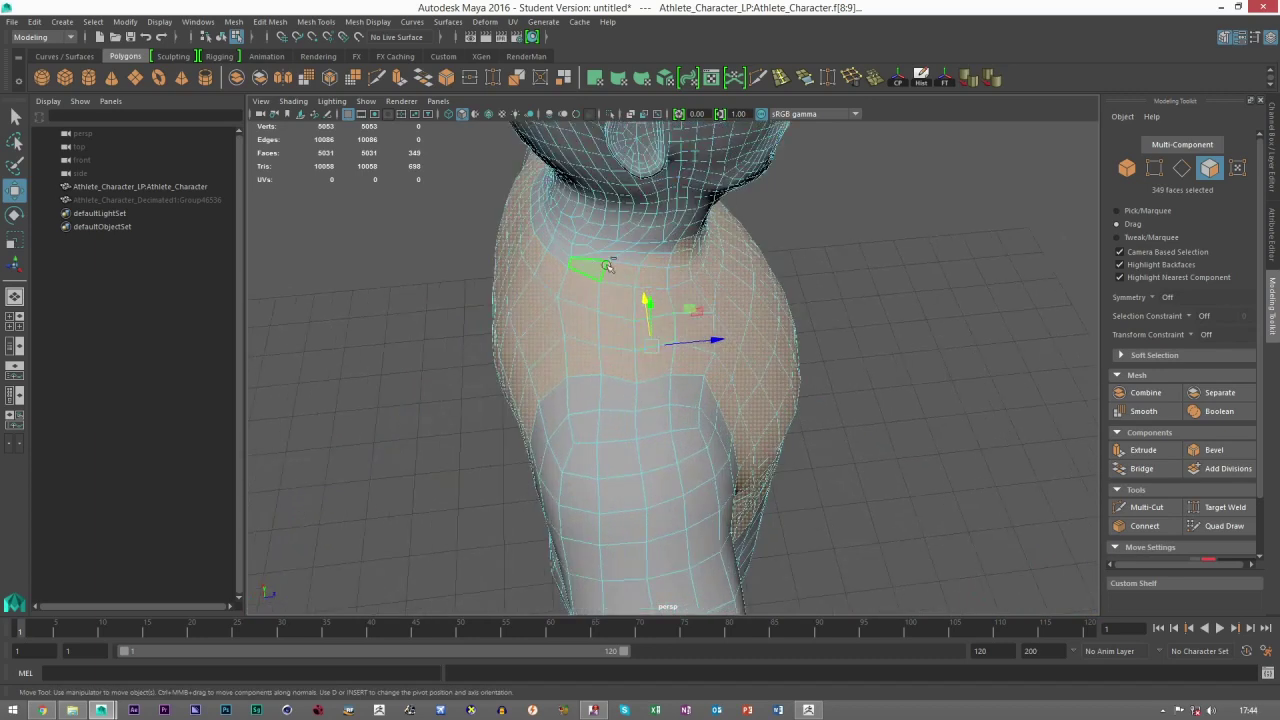
Deselect the faces around the base of the neck so the selection ends at the collar line.
{"action": "mouse_move", "coordinate": [668, 254]}
{"action": "left_mouse_down", "text": "ctrl"}
{"action": "mouse_move", "coordinate": [683, 263]}
{"action": "mouse_move", "coordinate": [640, 226]}
{"action": "mouse_move", "coordinate": [708, 208]}
{"action": "mouse_move", "coordinate": [683, 204]}
{"action": "mouse_move", "coordinate": [768, 200]}
{"action": "mouse_move", "coordinate": [744, 213]}
{"action": "left_mouse_up", "text": "ctrl"}
{"action": "left_click", "coordinate": [683, 204], "text": "ctrl"}
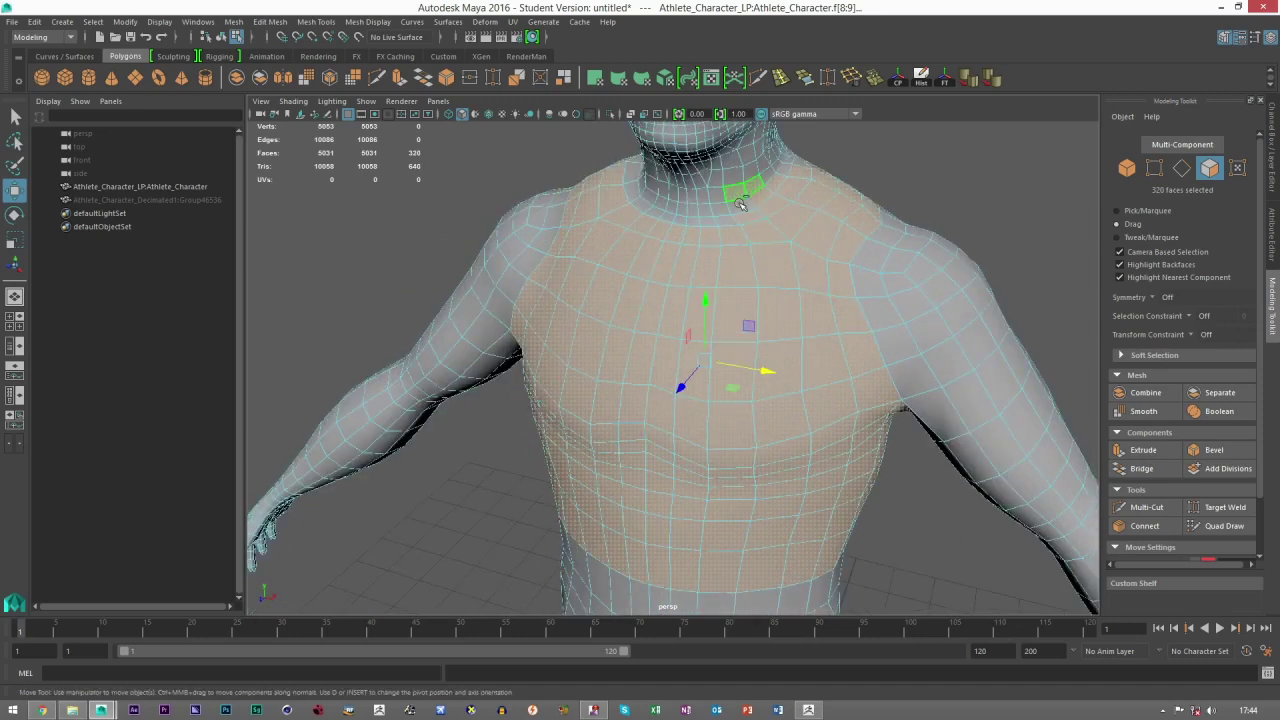
{"action": "left_click_drag", "start_coordinate": [803, 171], "coordinate": [808, 170], "text": "ctrl"}
{"action": "left_click_drag", "start_coordinate": [806, 175], "coordinate": [743, 278], "text": "alt"}
Switch to Pick/Marquee selection and add the abdomen and hip faces to the torso selection.
{"action": "scroll", "coordinate": [743, 280], "scroll_direction": "down", "scroll_amount": 6}
{"action": "middle_click_drag", "start_coordinate": [736, 385], "coordinate": [721, 234], "text": "alt"}
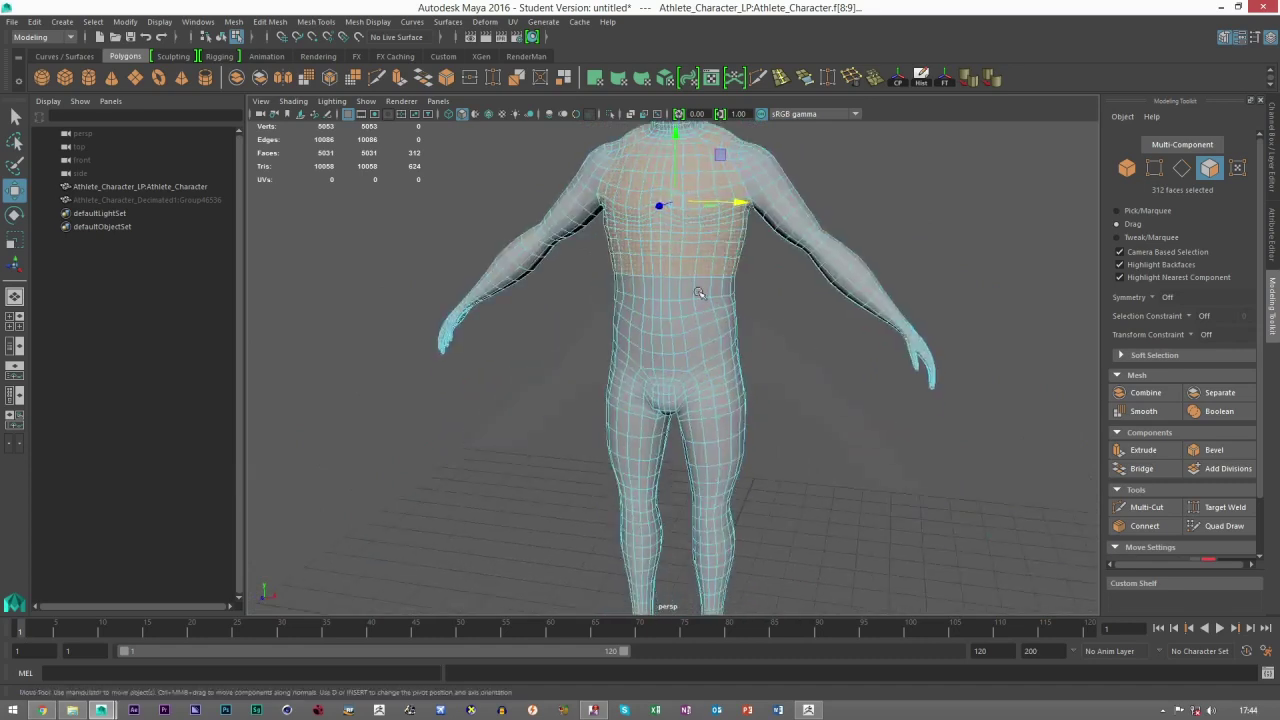
{"action": "left_click_drag", "start_coordinate": [721, 234], "coordinate": [765, 212], "text": "alt"}
{"action": "left_click", "coordinate": [1134, 213]}
{"action": "middle_click_drag", "start_coordinate": [551, 256], "coordinate": [549, 208], "text": "alt"}
{"action": "left_click_drag", "start_coordinate": [731, 300], "coordinate": [771, 351]}
{"action": "scroll", "coordinate": [667, 344], "scroll_direction": "up", "scroll_amount": 4}
{"action": "mouse_move", "coordinate": [613, 341]}
{"action": "left_mouse_down", "text": "shift"}
{"action": "mouse_move", "coordinate": [600, 346]}
{"action": "mouse_move", "coordinate": [631, 354]}
{"action": "mouse_move", "coordinate": [668, 336]}
{"action": "mouse_move", "coordinate": [668, 367]}
{"action": "mouse_move", "coordinate": [664, 338]}
{"action": "left_mouse_up", "text": "shift"}
Switch back to Drag selection and add the remaining groin and buttock faces to the torso selection.
{"action": "left_click", "coordinate": [1135, 226]}
{"action": "scroll", "coordinate": [679, 366], "scroll_direction": "up", "scroll_amount": 3}
{"action": "mouse_move", "coordinate": [604, 396]}
{"action": "left_mouse_down", "text": "shift"}
{"action": "mouse_move", "coordinate": [676, 378]}
{"action": "mouse_move", "coordinate": [714, 340]}
{"action": "left_mouse_up", "text": "shift"}
{"action": "mouse_move", "coordinate": [800, 348]}
{"action": "left_mouse_down", "text": "alt"}
{"action": "mouse_move", "coordinate": [766, 357]}
{"action": "mouse_move", "coordinate": [771, 334]}
{"action": "mouse_move", "coordinate": [603, 371]}
{"action": "left_mouse_up", "text": "alt"}
{"action": "mouse_move", "coordinate": [800, 388]}
{"action": "left_mouse_down", "text": "alt"}
{"action": "mouse_move", "coordinate": [691, 387]}
{"action": "mouse_move", "coordinate": [575, 292]}
{"action": "left_mouse_up", "text": "alt"}
{"action": "mouse_move", "coordinate": [575, 292]}
{"action": "left_mouse_down"}
{"action": "mouse_move", "coordinate": [718, 352]}
{"action": "mouse_move", "coordinate": [771, 288]}
{"action": "mouse_move", "coordinate": [780, 300]}
{"action": "left_mouse_up"}
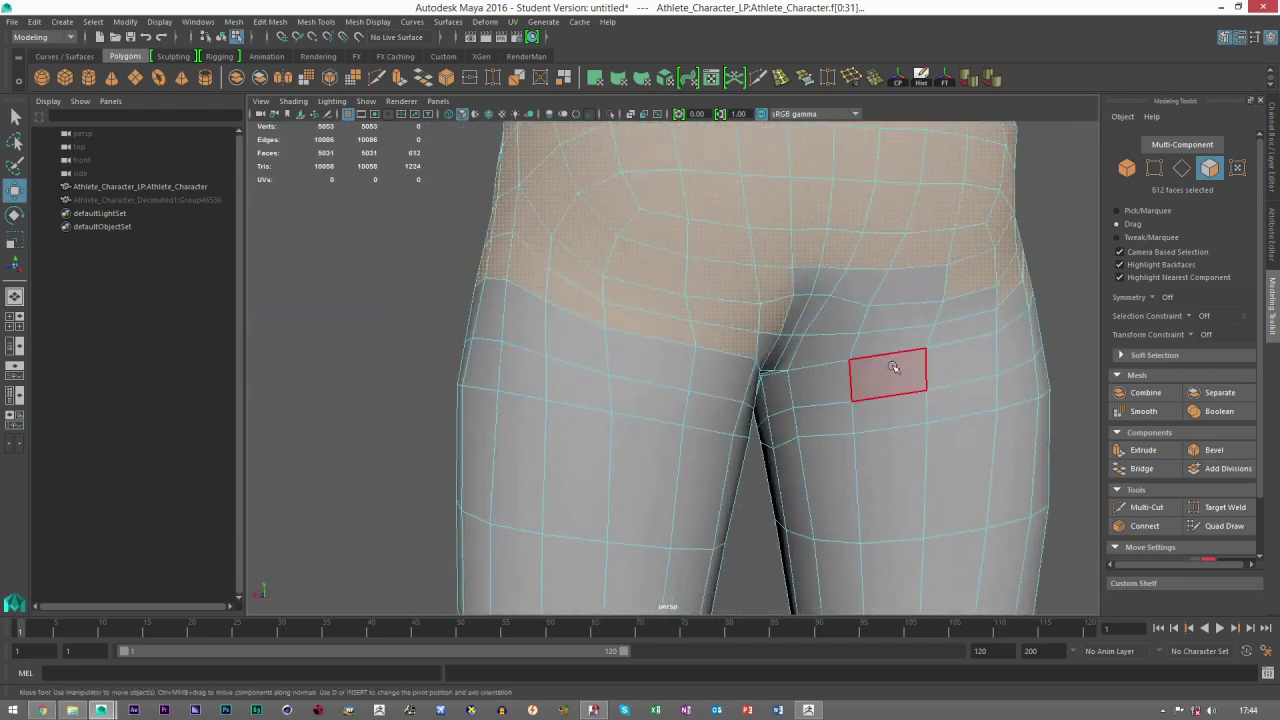
{"action": "left_click", "coordinate": [893, 368]}
{"action": "key", "text": "ctrl+z"}
{"action": "mouse_move", "coordinate": [772, 344]}
{"action": "left_mouse_down", "text": "shift"}
{"action": "mouse_move", "coordinate": [840, 294]}
{"action": "mouse_move", "coordinate": [985, 321]}
{"action": "mouse_move", "coordinate": [966, 297]}
{"action": "mouse_move", "coordinate": [894, 331]}
{"action": "mouse_move", "coordinate": [758, 354]}
{"action": "mouse_move", "coordinate": [846, 338]}
{"action": "left_mouse_up", "text": "shift"}
{"action": "scroll", "coordinate": [846, 338], "scroll_direction": "down", "scroll_amount": 3}
{"action": "middle_click_drag", "start_coordinate": [724, 192], "coordinate": [749, 350], "text": "alt"}
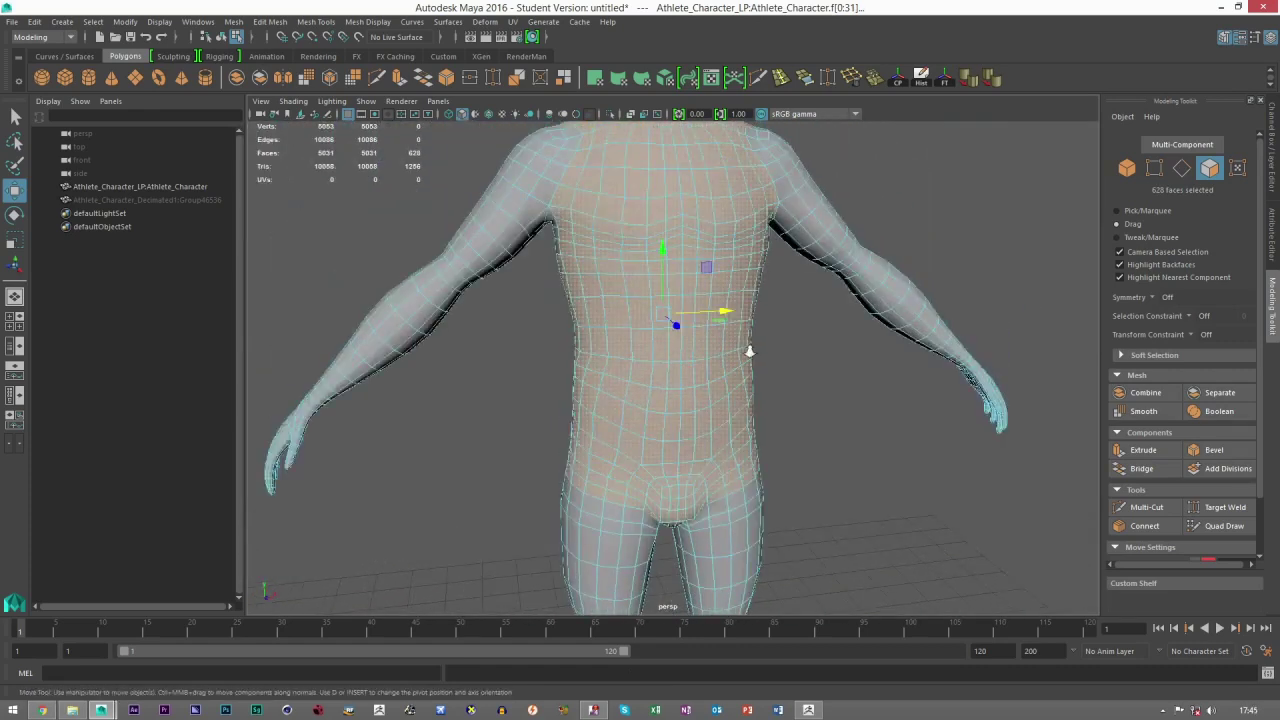
{"action": "scroll", "coordinate": [749, 352], "scroll_direction": "down", "scroll_amount": 1}
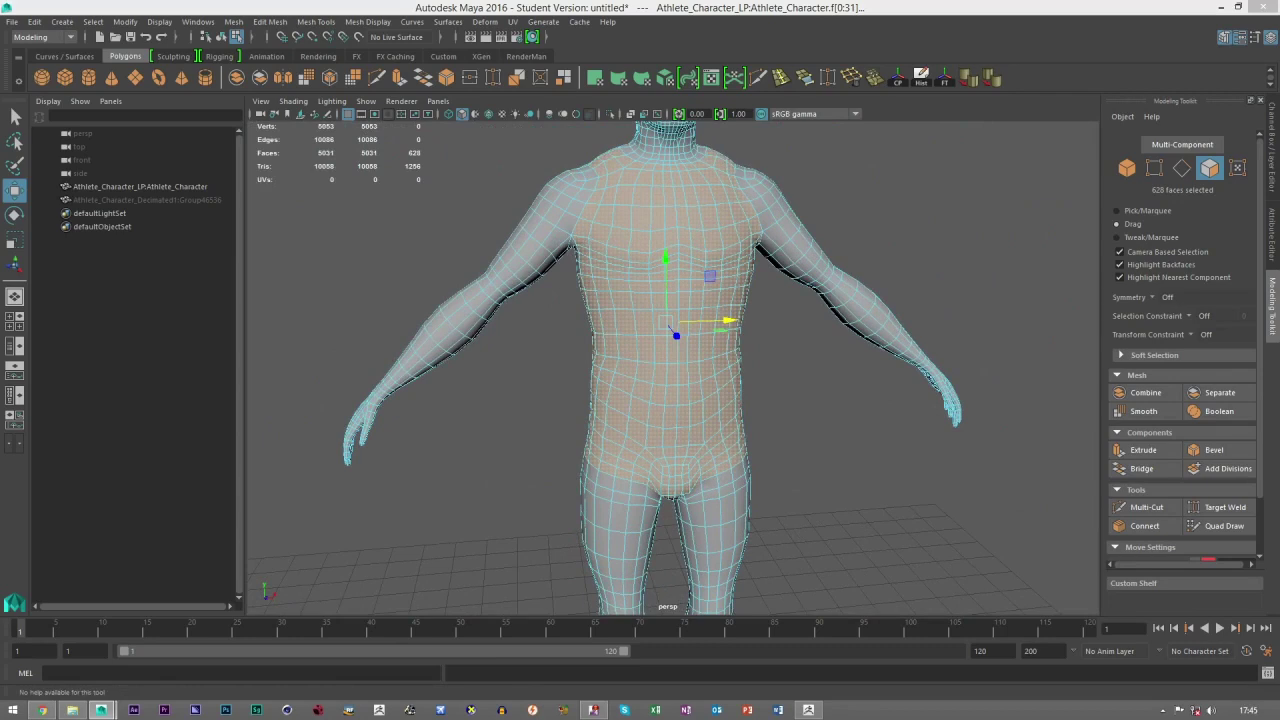
Open the UV Editor and apply a planar projection to the selected torso faces.
{"action": "left_click", "coordinate": [711, 77]}
{"action": "left_click_drag", "start_coordinate": [980, 141], "coordinate": [929, 71]}
{"action": "left_click_drag", "start_coordinate": [743, 76], "coordinate": [709, 77]}
{"action": "right_click_drag", "start_coordinate": [810, 367], "coordinate": [810, 328], "text": "shift"}
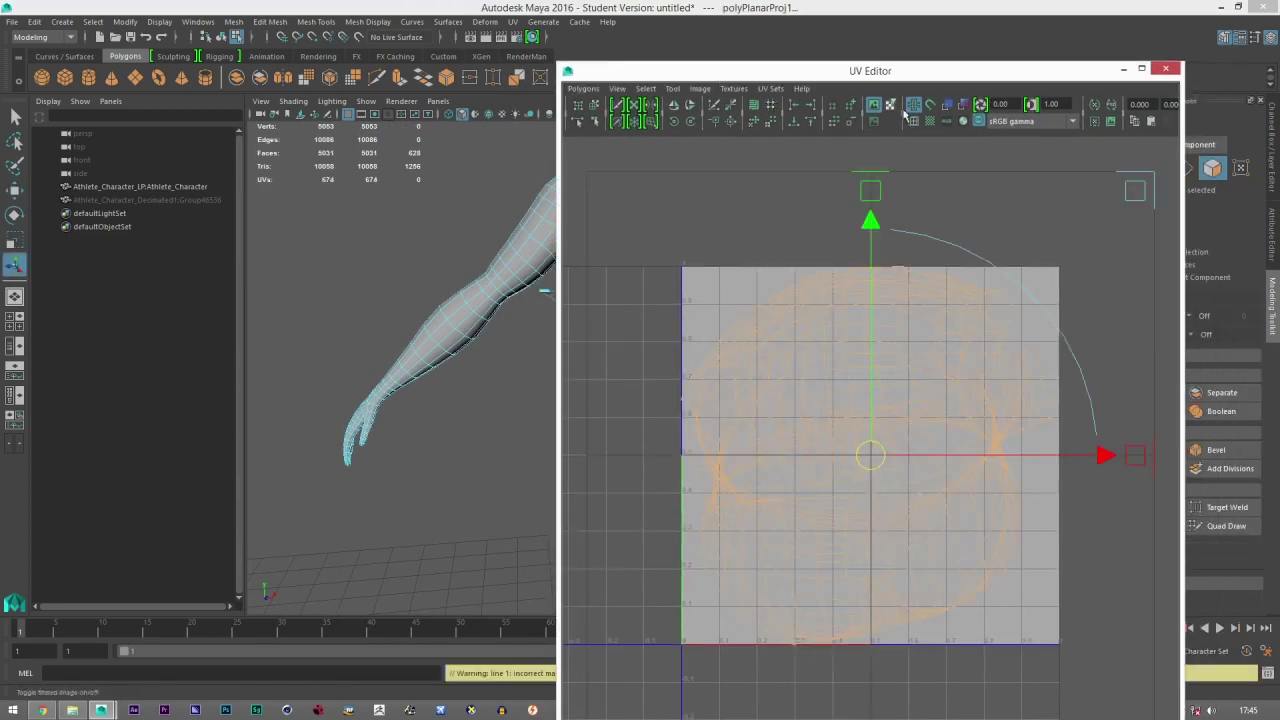
Display the checker pattern on the character and arrange the main window and UV Editor side by side.
{"action": "left_click", "coordinate": [929, 121]}
{"action": "key", "text": "super+Left"}
{"action": "left_click_drag", "start_coordinate": [853, 74], "coordinate": [934, 13]}
{"action": "left_click_drag", "start_coordinate": [637, 148], "coordinate": [884, 150]}
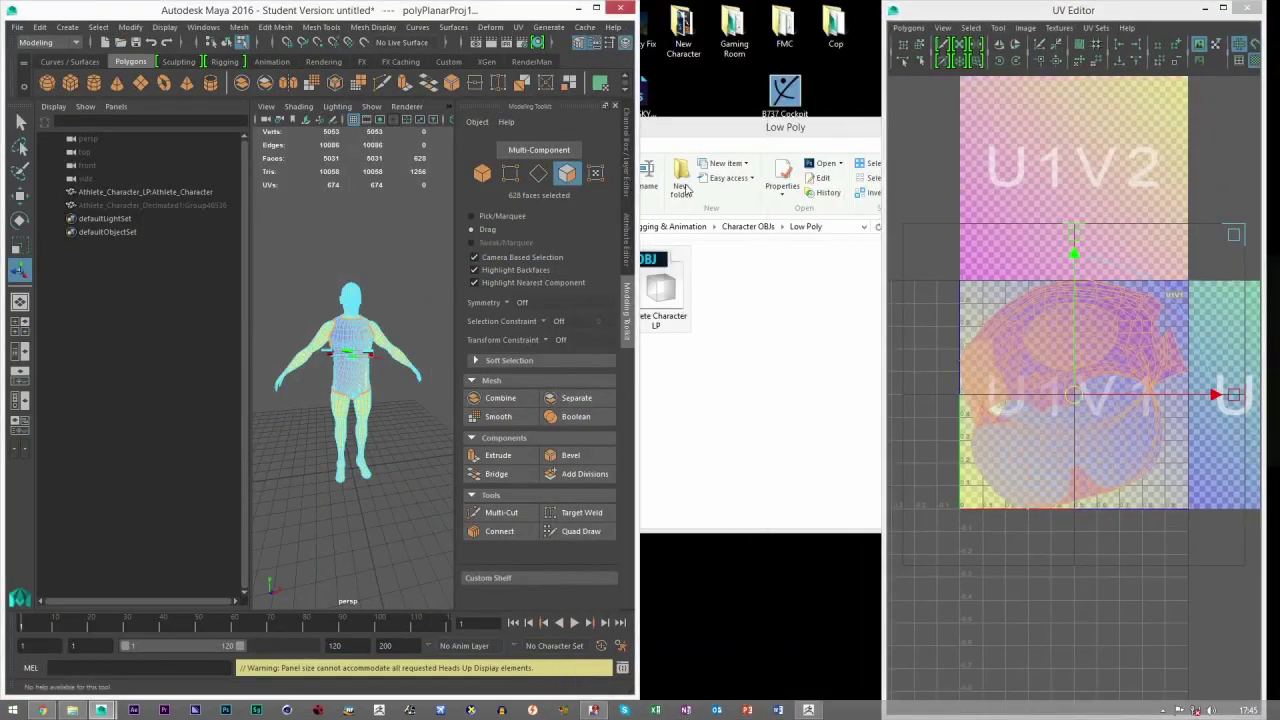
{"action": "left_click_drag", "start_coordinate": [637, 118], "coordinate": [885, 144]}
{"action": "key", "text": "f"}
{"action": "scroll", "coordinate": [492, 376], "scroll_direction": "down", "scroll_amount": 4}
{"action": "left_click_drag", "start_coordinate": [490, 331], "coordinate": [477, 283], "text": "alt"}
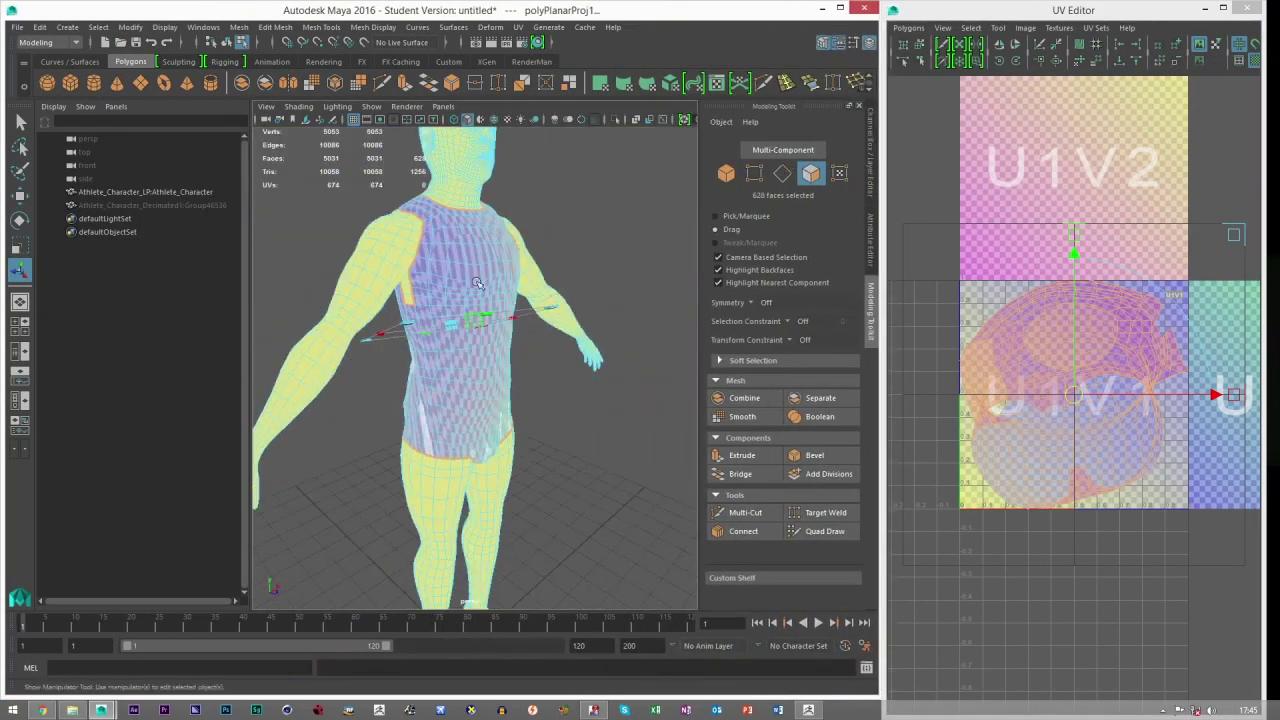
Return to face selection and add the missed faces near the arm to the torso selection.
{"action": "left_click", "coordinate": [782, 174]}
{"action": "left_click", "coordinate": [726, 217]}
{"action": "scroll", "coordinate": [414, 304], "scroll_direction": "up", "scroll_amount": 5}
{"action": "left_click_drag", "start_coordinate": [414, 285], "coordinate": [488, 263], "text": "alt"}
{"action": "left_click", "coordinate": [727, 174]}
{"action": "key", "text": "F11"}
{"action": "mouse_move", "coordinate": [385, 175]}
{"action": "left_mouse_down"}
{"action": "mouse_move", "coordinate": [395, 218]}
{"action": "mouse_move", "coordinate": [384, 160]}
{"action": "left_mouse_up"}
{"action": "key", "text": "ctrl+z"}
{"action": "left_click_drag", "start_coordinate": [456, 232], "coordinate": [511, 263], "text": "alt"}
Apply the planar projection again to the completed torso selection and check the checker pattern on the body.
{"action": "right_click_drag", "start_coordinate": [1041, 345], "coordinate": [1041, 316], "text": "shift"}
{"action": "key", "text": "w"}
{"action": "scroll", "coordinate": [1005, 380], "scroll_direction": "down", "scroll_amount": 3}
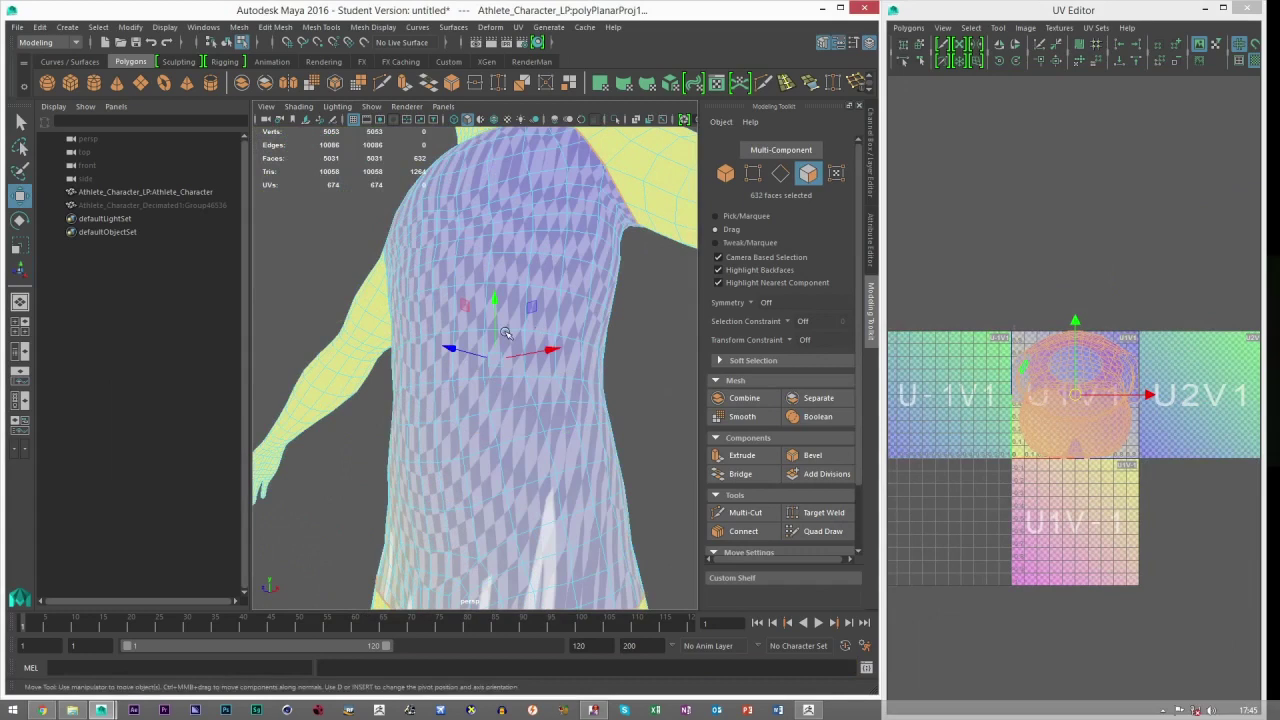
{"action": "right_click_drag", "start_coordinate": [560, 355], "coordinate": [449, 374], "text": "alt"}
{"action": "left_click_drag", "start_coordinate": [449, 374], "coordinate": [473, 390], "text": "alt"}
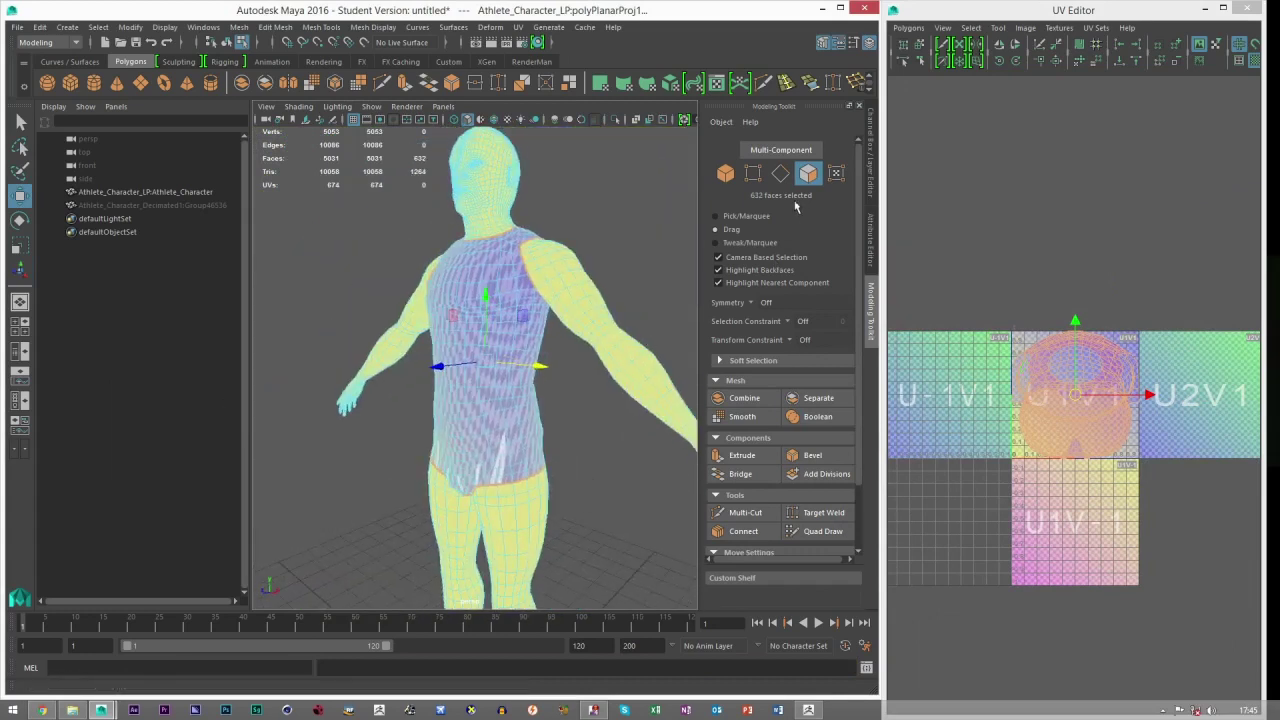
Switch to edge selection with Pick/Marquee, select the edge loops along both sides of the torso, and cut the UVs along them.
{"action": "left_click", "coordinate": [780, 174]}
{"action": "left_click", "coordinate": [742, 217]}
{"action": "right_click_drag", "start_coordinate": [520, 300], "coordinate": [650, 320], "text": "alt"}
{"action": "left_click_drag", "start_coordinate": [560, 325], "coordinate": [577, 265], "text": "alt"}
{"action": "double_click", "coordinate": [563, 270]}
{"action": "scroll", "coordinate": [563, 270], "scroll_direction": "down", "scroll_amount": 5}
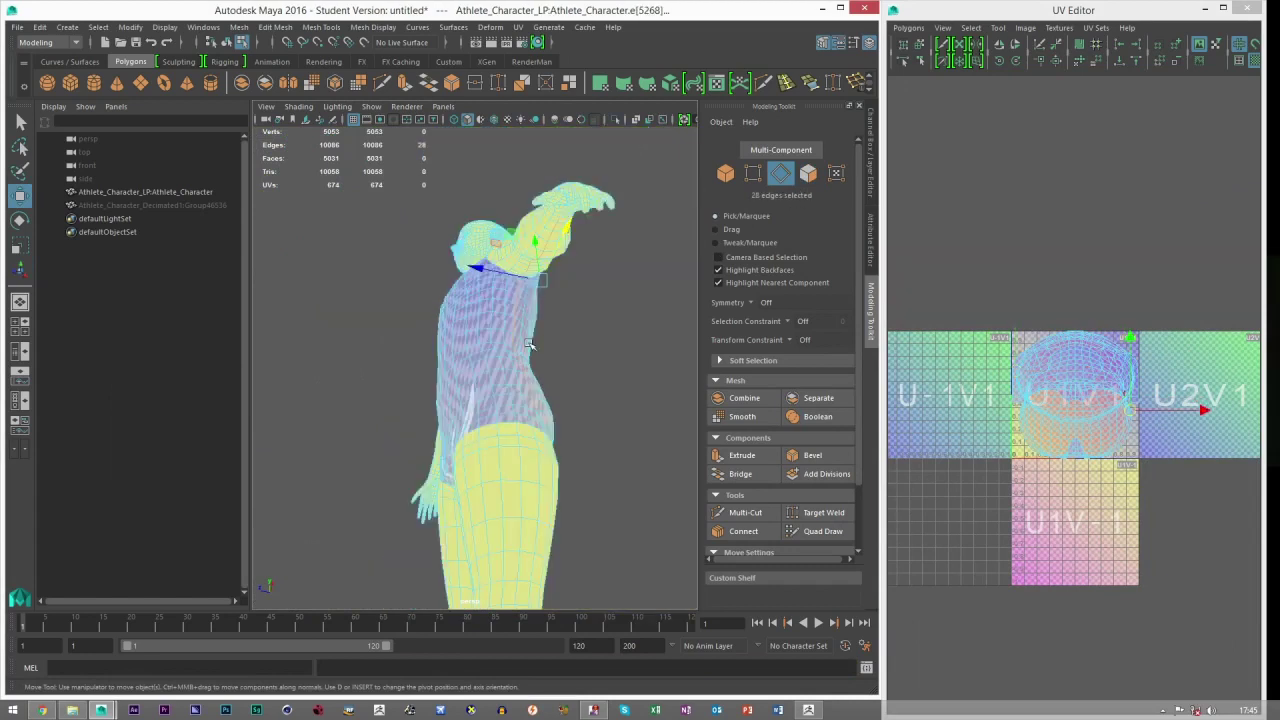
{"action": "scroll", "coordinate": [484, 352], "scroll_direction": "up", "scroll_amount": 5}
{"action": "double_click", "coordinate": [491, 338]}
{"action": "left_click_drag", "start_coordinate": [595, 338], "coordinate": [450, 320], "text": "alt"}
{"action": "double_click", "coordinate": [371, 314], "text": "shift"}
{"action": "left_click_drag", "start_coordinate": [410, 366], "coordinate": [598, 344], "text": "alt"}
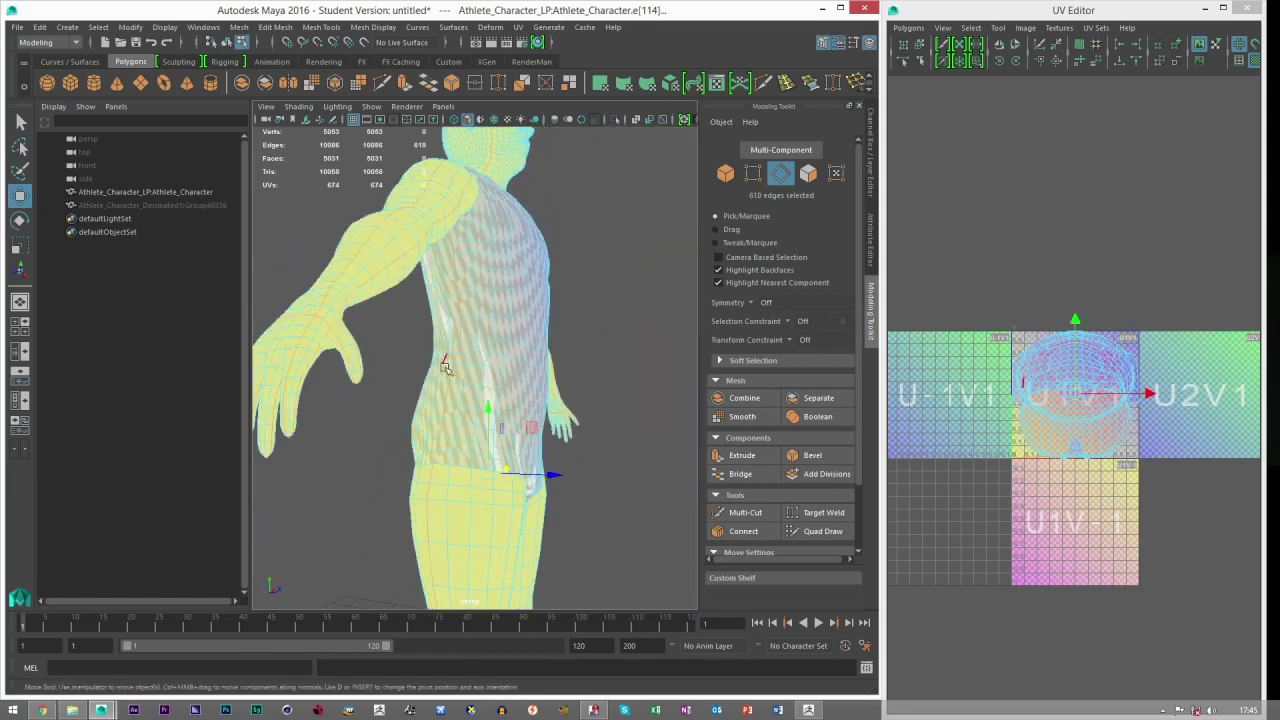
{"action": "left_click", "coordinate": [1040, 47]}
Examine the edges between the legs and the lower boundary of the torso mapping.
{"action": "mouse_move", "coordinate": [470, 350]}
{"action": "left_mouse_down", "text": "alt"}
{"action": "mouse_move", "coordinate": [491, 354]}
{"action": "mouse_move", "coordinate": [426, 350]}
{"action": "mouse_move", "coordinate": [494, 343]}
{"action": "left_mouse_up", "text": "alt"}
{"action": "right_click_drag", "start_coordinate": [494, 343], "coordinate": [560, 380], "text": "alt"}
{"action": "middle_click_drag", "start_coordinate": [560, 380], "coordinate": [520, 330], "text": "alt"}
{"action": "mouse_move", "coordinate": [520, 330]}
{"action": "left_mouse_down", "text": "alt"}
{"action": "mouse_move", "coordinate": [515, 315]}
{"action": "mouse_move", "coordinate": [519, 336]}
{"action": "mouse_move", "coordinate": [500, 345]}
{"action": "left_mouse_up", "text": "alt"}
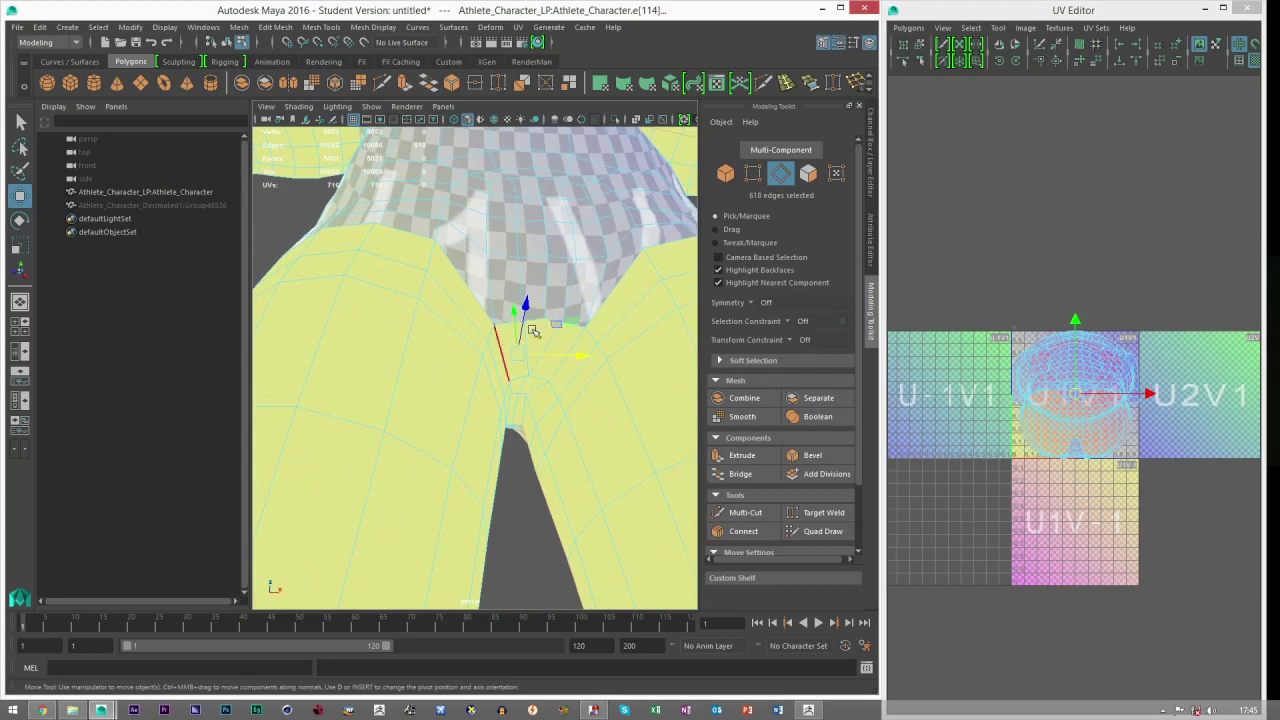
{"action": "left_click_drag", "start_coordinate": [522, 400], "coordinate": [509, 377], "text": "alt"}
{"action": "left_click", "coordinate": [511, 382]}
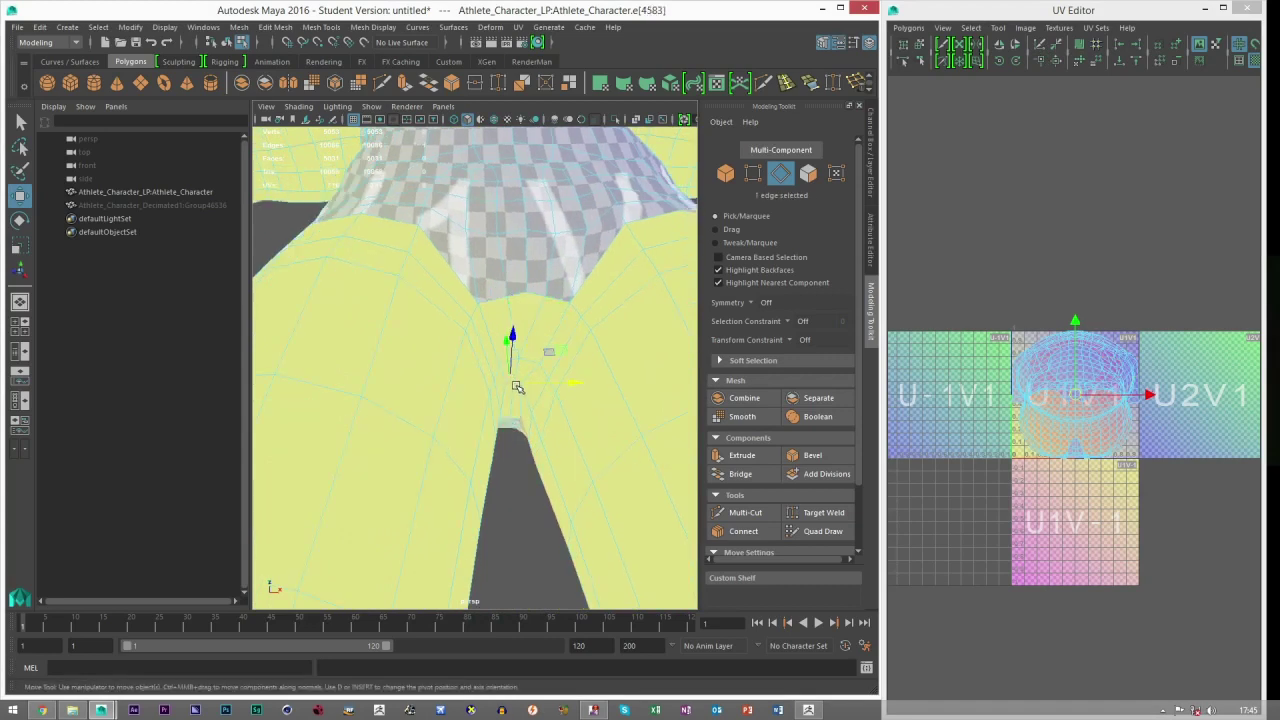
{"action": "right_click_drag", "start_coordinate": [645, 300], "coordinate": [634, 357], "text": "alt"}
{"action": "left_click_drag", "start_coordinate": [634, 357], "coordinate": [625, 440], "text": "alt"}
Select the front torso's UV shell and move it up into the U1V2 tile, away from the back shell.
{"action": "right_click_drag", "start_coordinate": [998, 311], "coordinate": [953, 293]}
{"action": "left_click", "coordinate": [1068, 372]}
{"action": "scroll", "coordinate": [1084, 388], "scroll_direction": "down", "scroll_amount": 3}
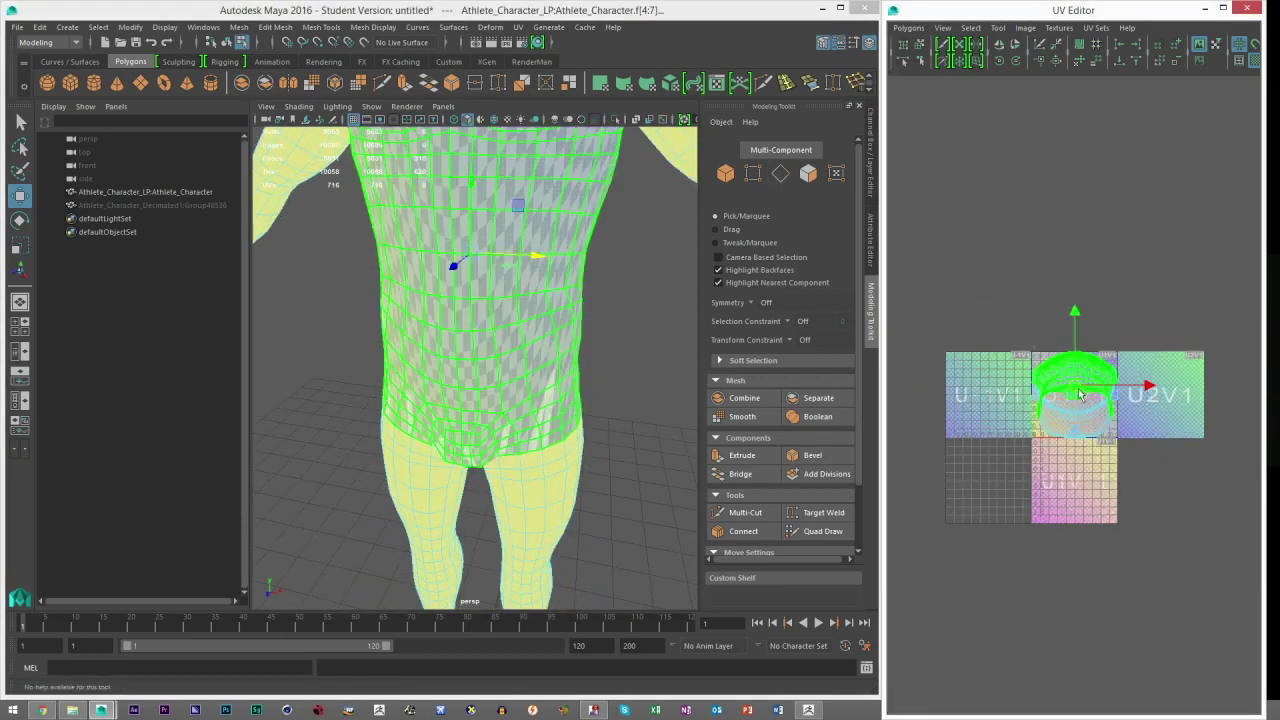
{"action": "left_click_drag", "start_coordinate": [1077, 384], "coordinate": [1069, 302]}
{"action": "middle_click_drag", "start_coordinate": [1068, 356], "coordinate": [1002, 329], "text": "alt"}
{"action": "scroll", "coordinate": [1002, 329], "scroll_direction": "up", "scroll_amount": 2}
{"action": "scroll", "coordinate": [1003, 333], "scroll_direction": "up", "scroll_amount": 2}
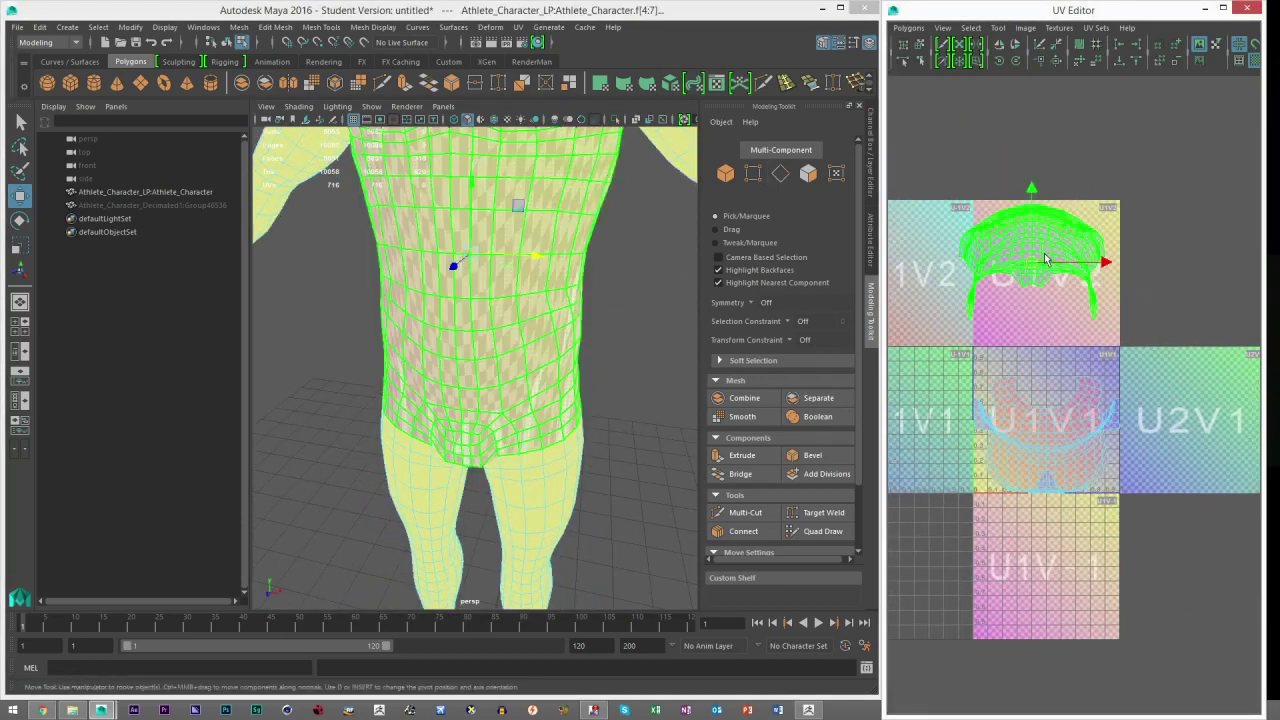
Unfold both torso UV shells and move the front shell beside the back one, across the U1V1 and U2V1 tiles.
{"action": "left_click", "coordinate": [909, 27]}
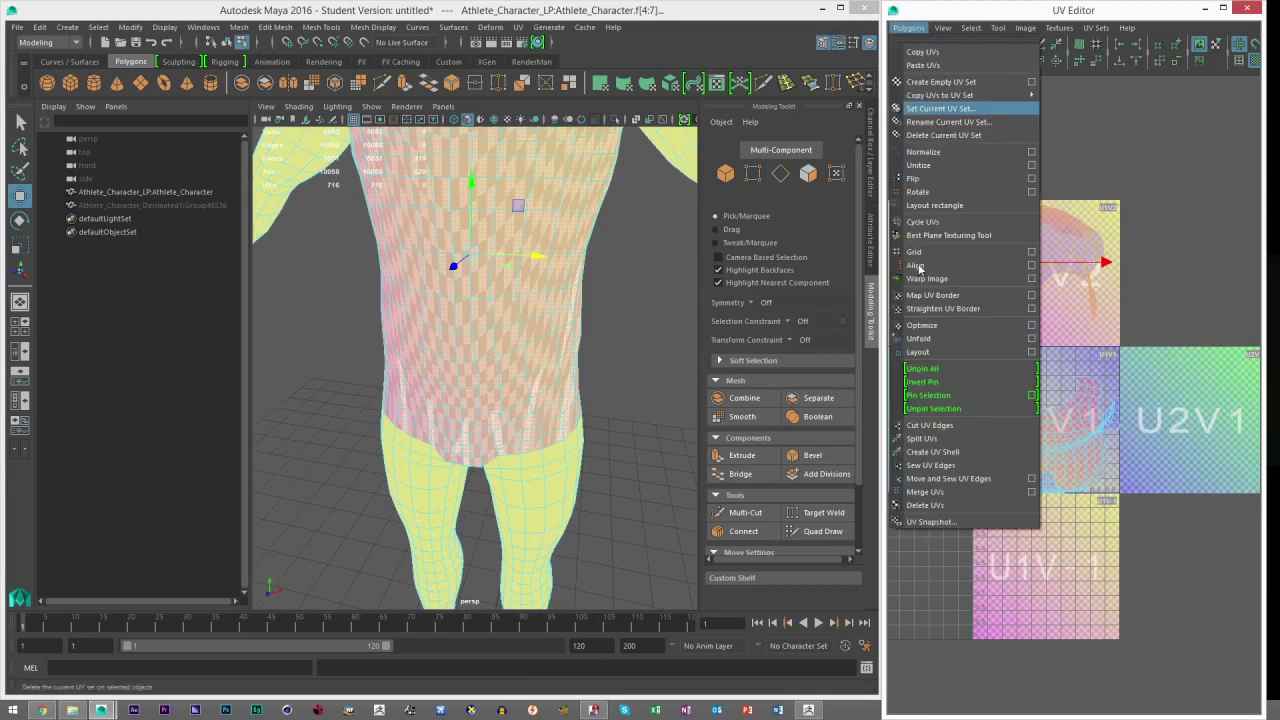
{"action": "left_click", "coordinate": [918, 338]}
{"action": "left_click_drag", "start_coordinate": [1040, 260], "coordinate": [1140, 452]}
{"action": "scroll", "coordinate": [564, 293], "scroll_direction": "down", "scroll_amount": 5}
{"action": "scroll", "coordinate": [564, 293], "scroll_direction": "up", "scroll_amount": 3}
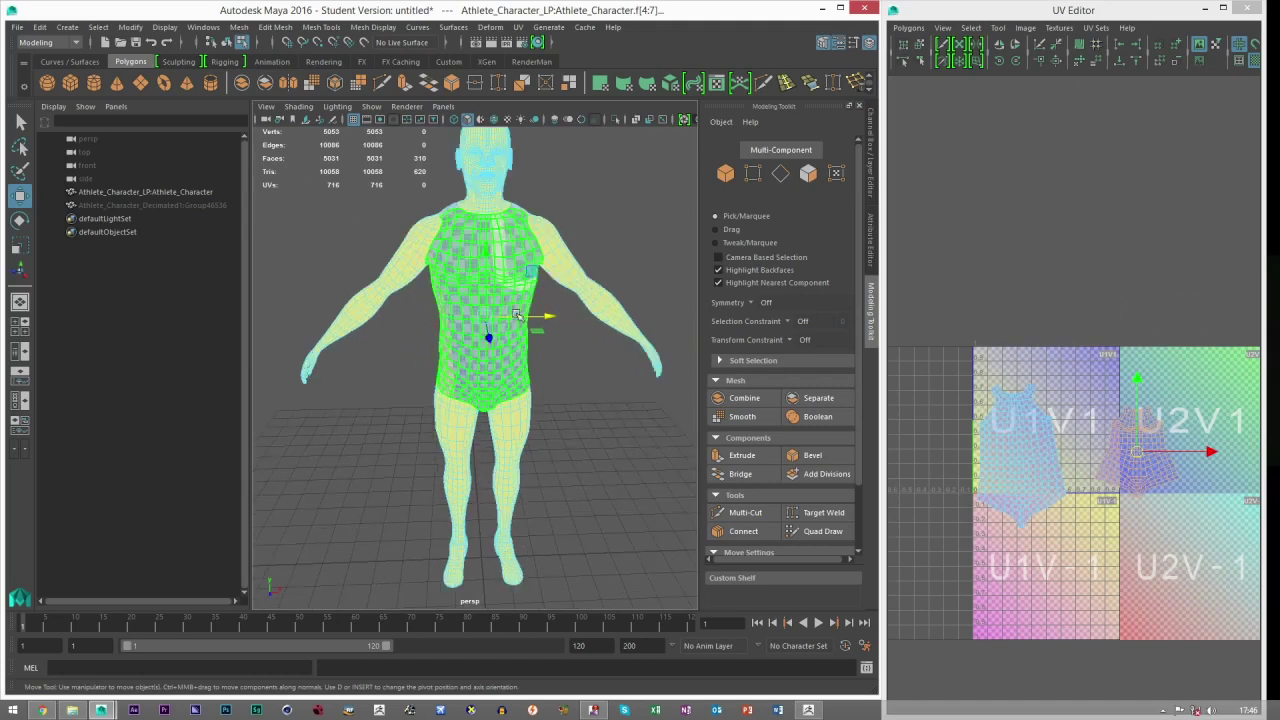
{"action": "scroll", "coordinate": [1150, 460], "scroll_direction": "up", "scroll_amount": 3}
Select all UVs of the front torso shell and relax them with the Smooth UV Tool's Unfold.
{"action": "right_click_drag", "start_coordinate": [1072, 372], "coordinate": [1162, 312]}
{"action": "right_click", "coordinate": [985, 338]}
{"action": "right_click_drag", "start_coordinate": [984, 337], "coordinate": [1044, 337]}
{"action": "left_click_drag", "start_coordinate": [1014, 503], "coordinate": [989, 510]}
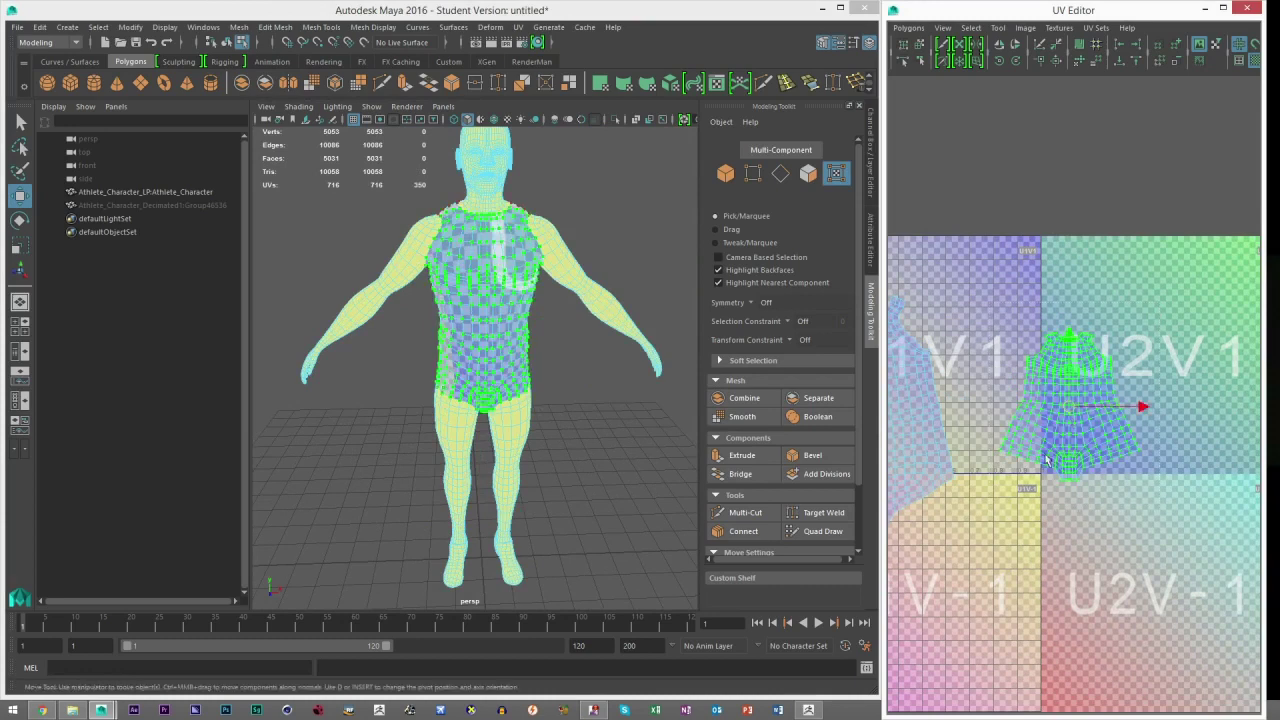
{"action": "left_click", "coordinate": [998, 27]}
{"action": "left_click", "coordinate": [1022, 92]}
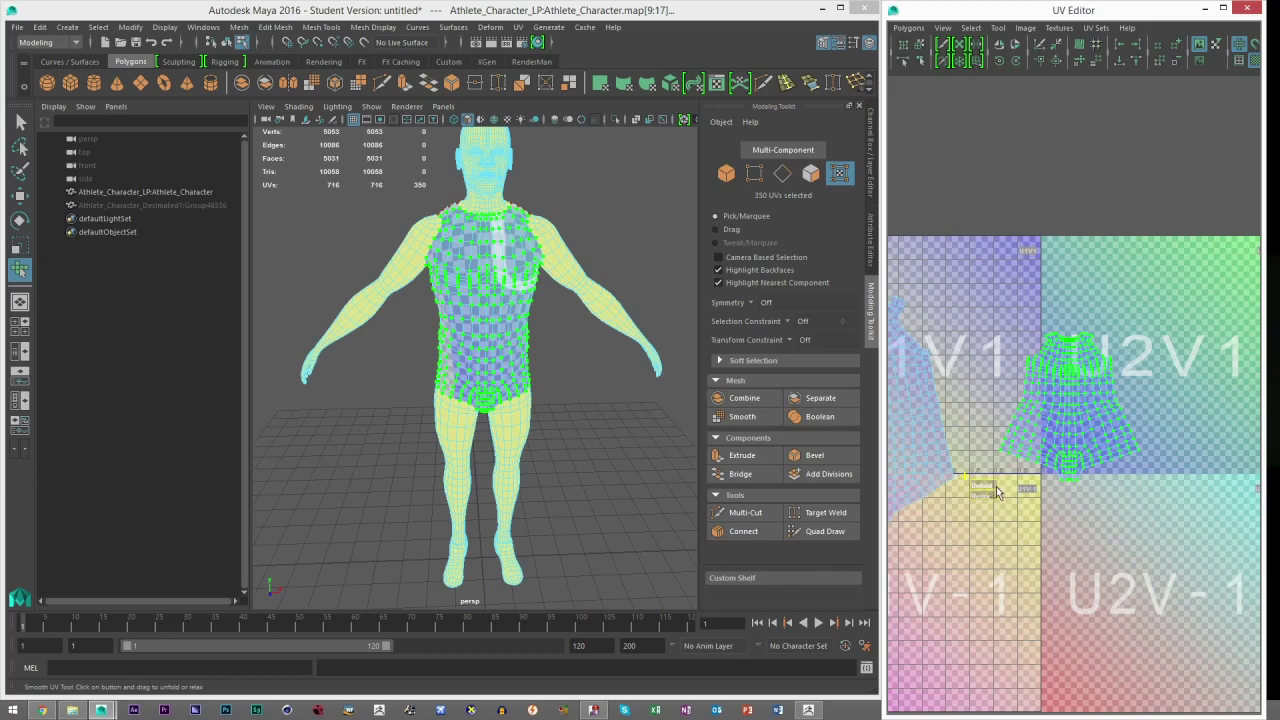
{"action": "scroll", "coordinate": [1010, 490], "scroll_direction": "up", "scroll_amount": 4}
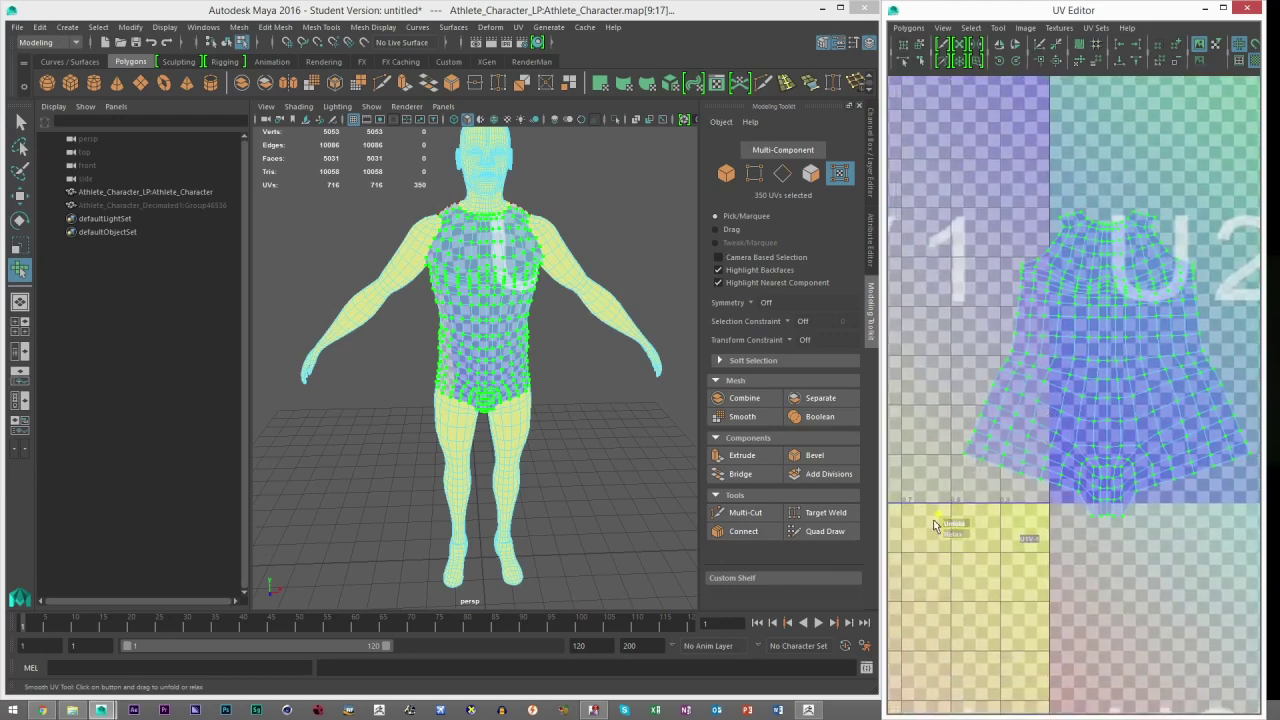
{"action": "left_click_drag", "start_coordinate": [949, 524], "coordinate": [1204, 523]}
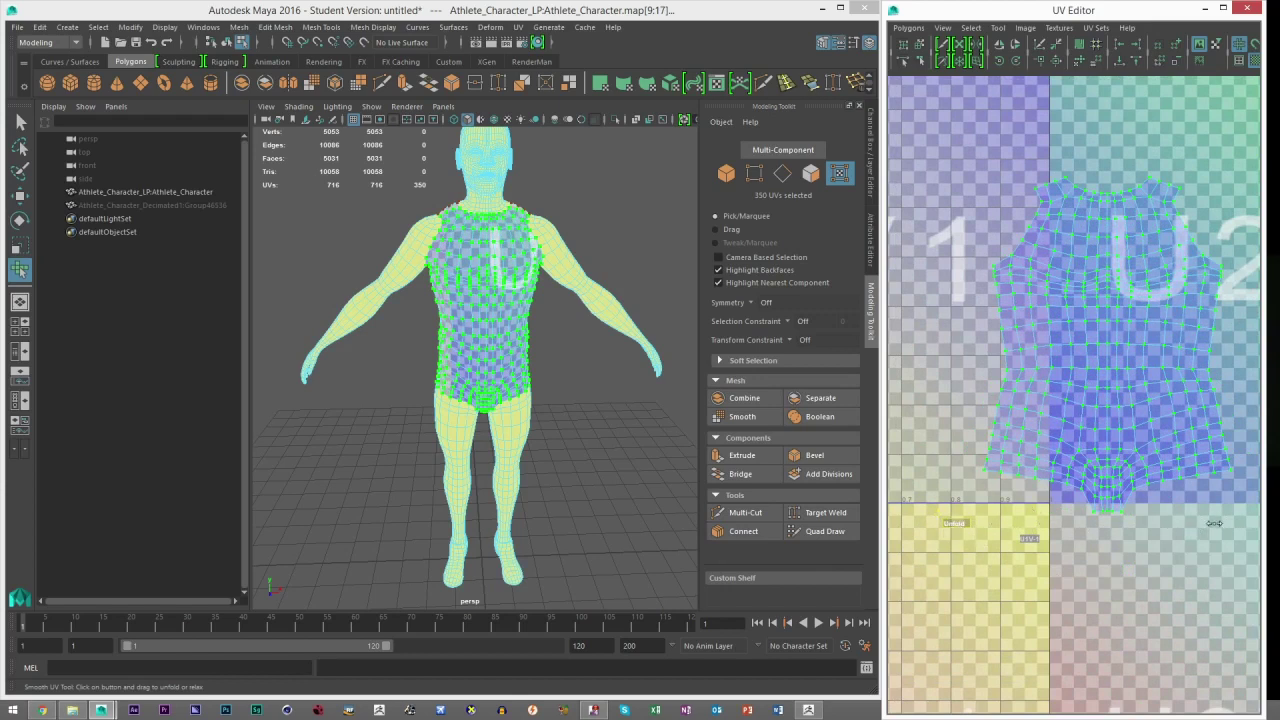
Select the back torso shell's UVs, unfold them with the Smooth UV Tool, and check the checker pattern on the body.
{"action": "scroll", "coordinate": [1080, 492], "scroll_direction": "down", "scroll_amount": 8}
{"action": "left_click_drag", "start_coordinate": [1075, 492], "coordinate": [1153, 523]}
{"action": "left_click_drag", "start_coordinate": [976, 503], "coordinate": [1030, 503]}
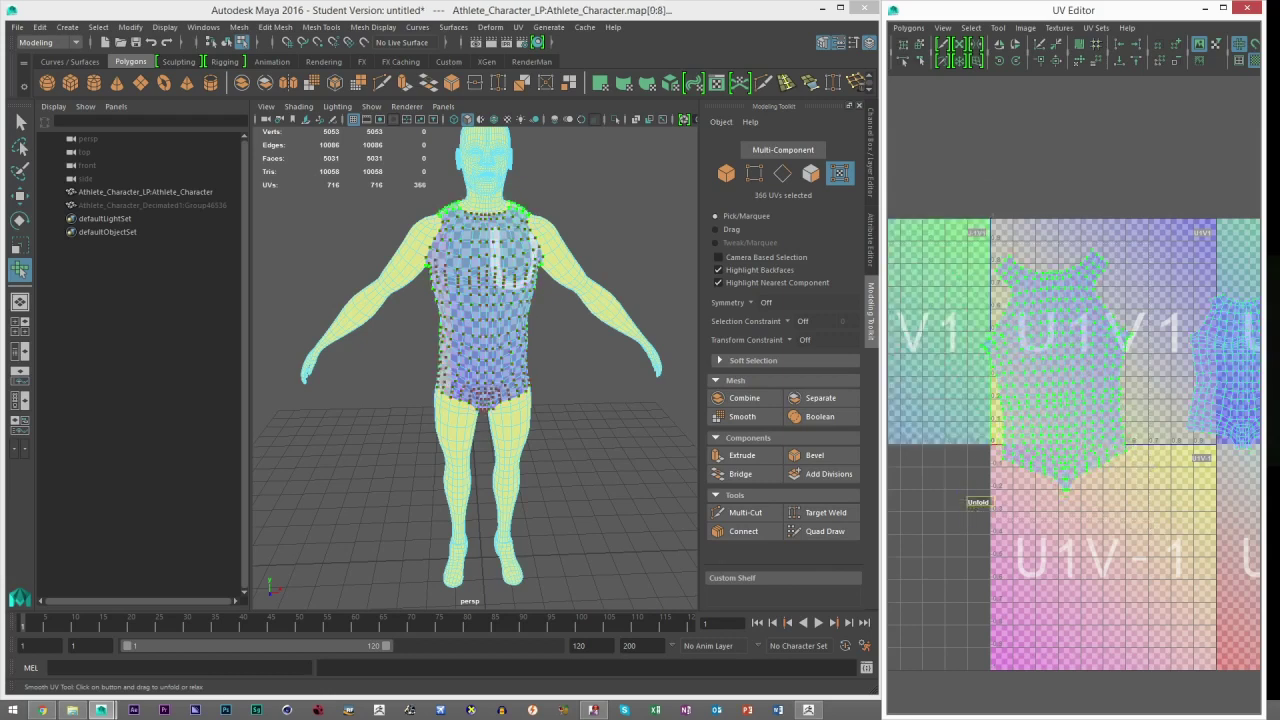
{"action": "key", "text": "f"}
{"action": "left_click_drag", "start_coordinate": [558, 375], "coordinate": [456, 286], "text": "alt"}
{"action": "scroll", "coordinate": [431, 354], "scroll_direction": "down", "scroll_amount": 5}
{"action": "scroll", "coordinate": [475, 335], "scroll_direction": "up", "scroll_amount": 8}
{"action": "left_click_drag", "start_coordinate": [479, 338], "coordinate": [486, 440], "text": "alt"}
{"action": "scroll", "coordinate": [487, 440], "scroll_direction": "down", "scroll_amount": 7}
Select both torso UV shells and lay them out within the U1V1 tile.
{"action": "right_click_drag", "start_coordinate": [1066, 397], "coordinate": [1016, 378]}
{"action": "key", "text": "w"}
{"action": "scroll", "coordinate": [1064, 403], "scroll_direction": "down", "scroll_amount": 2}
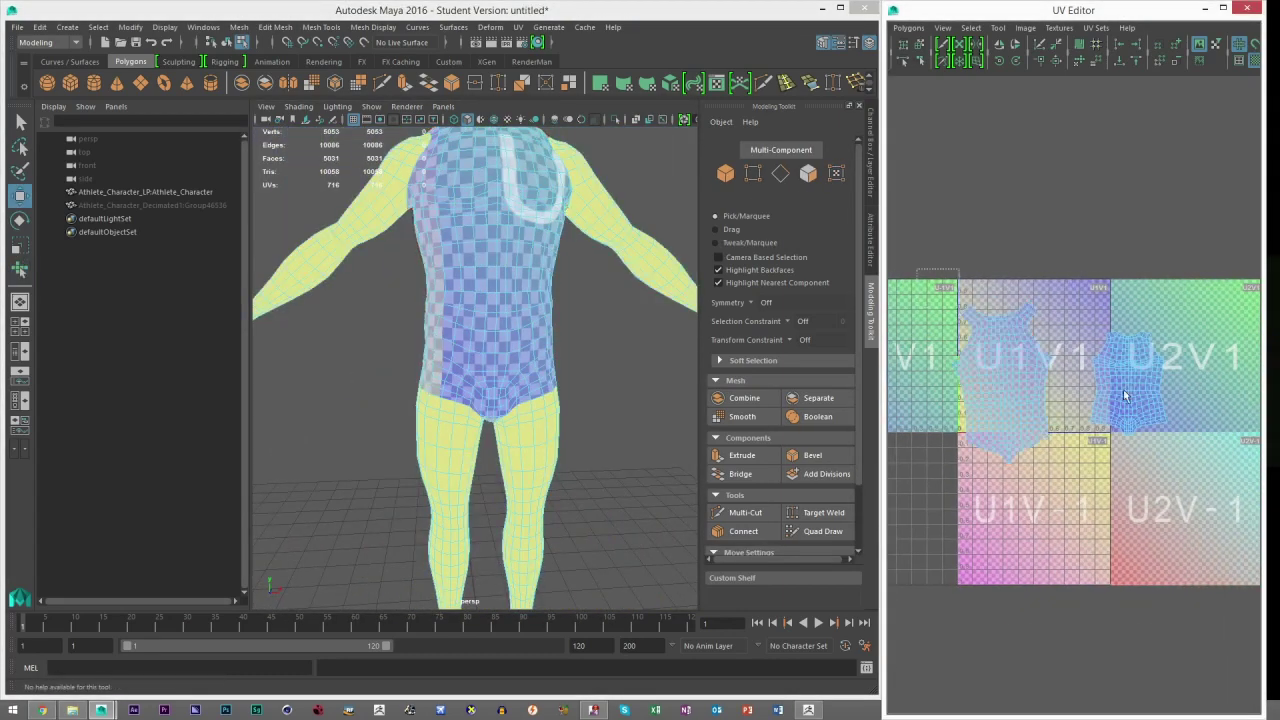
{"action": "left_click", "coordinate": [908, 27]}
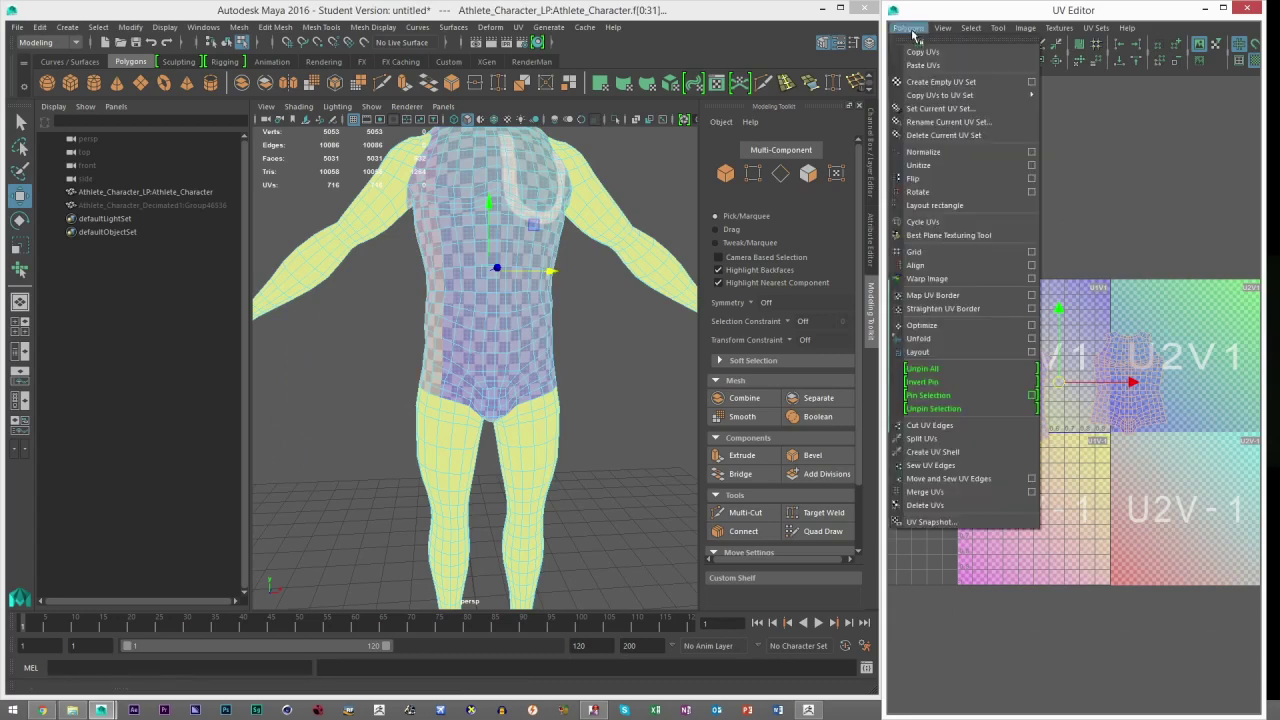
{"action": "left_click", "coordinate": [918, 352]}
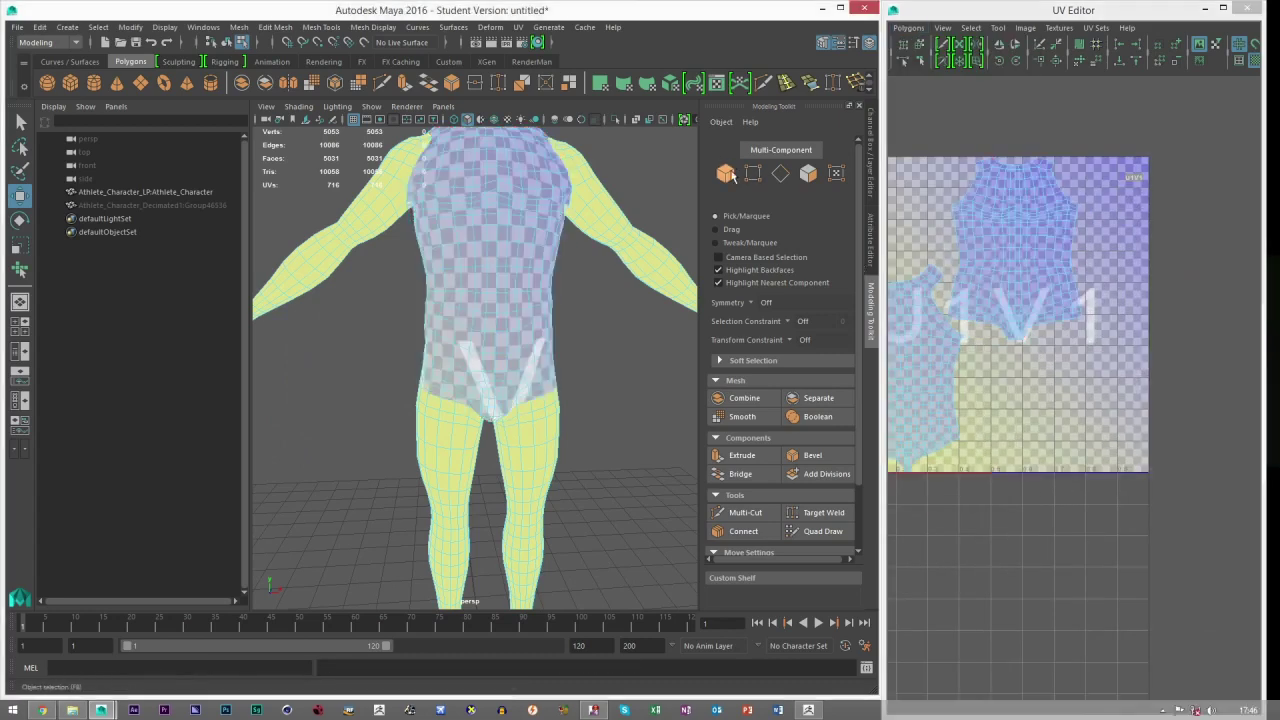
Select the low-poly character as an object and open Export Selection with the Desktop as the destination.
{"action": "left_click", "coordinate": [726, 173]}
{"action": "key", "text": "f"}
{"action": "key", "text": "f"}
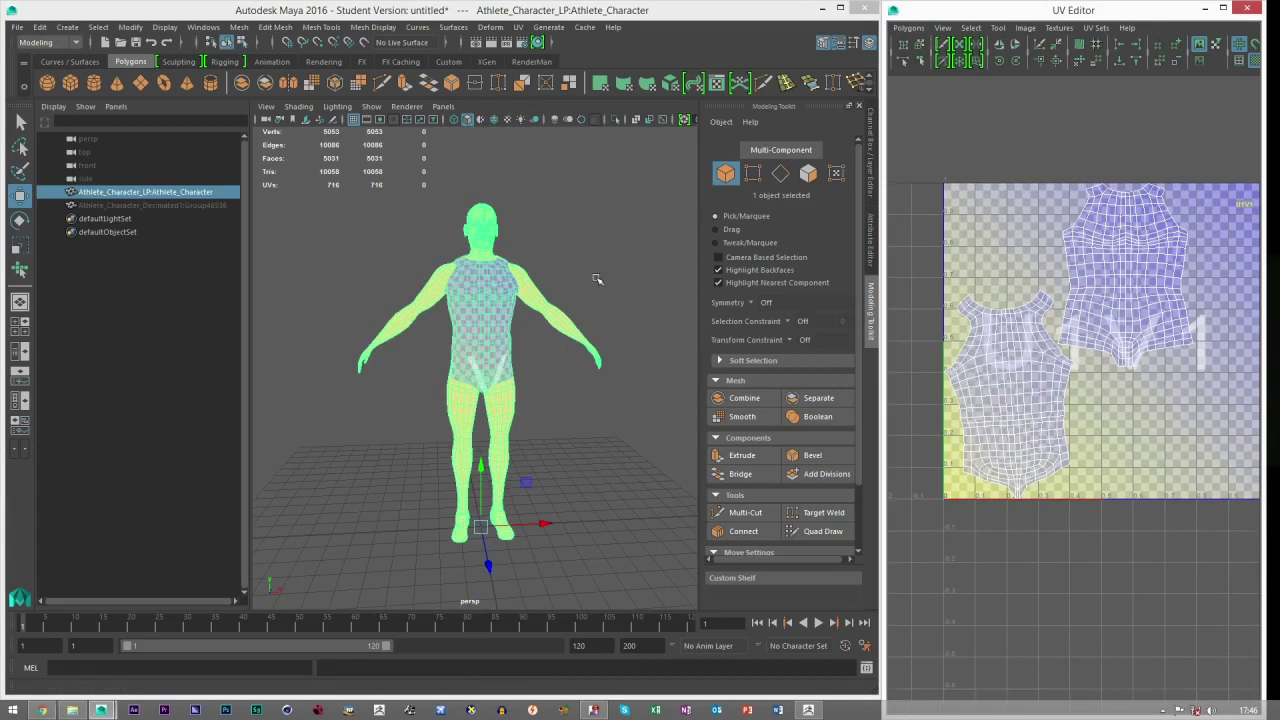
{"action": "left_click", "coordinate": [17, 27]}
{"action": "left_click", "coordinate": [60, 214]}
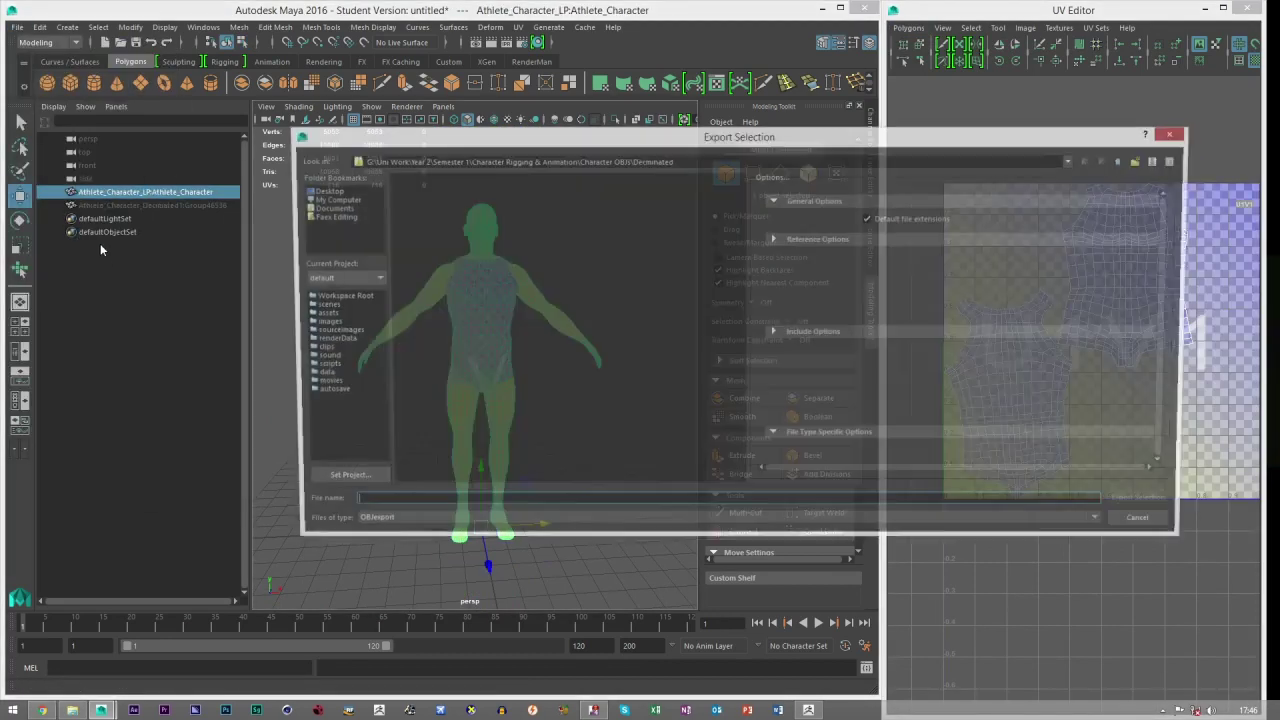
{"action": "left_click", "coordinate": [312, 191]}
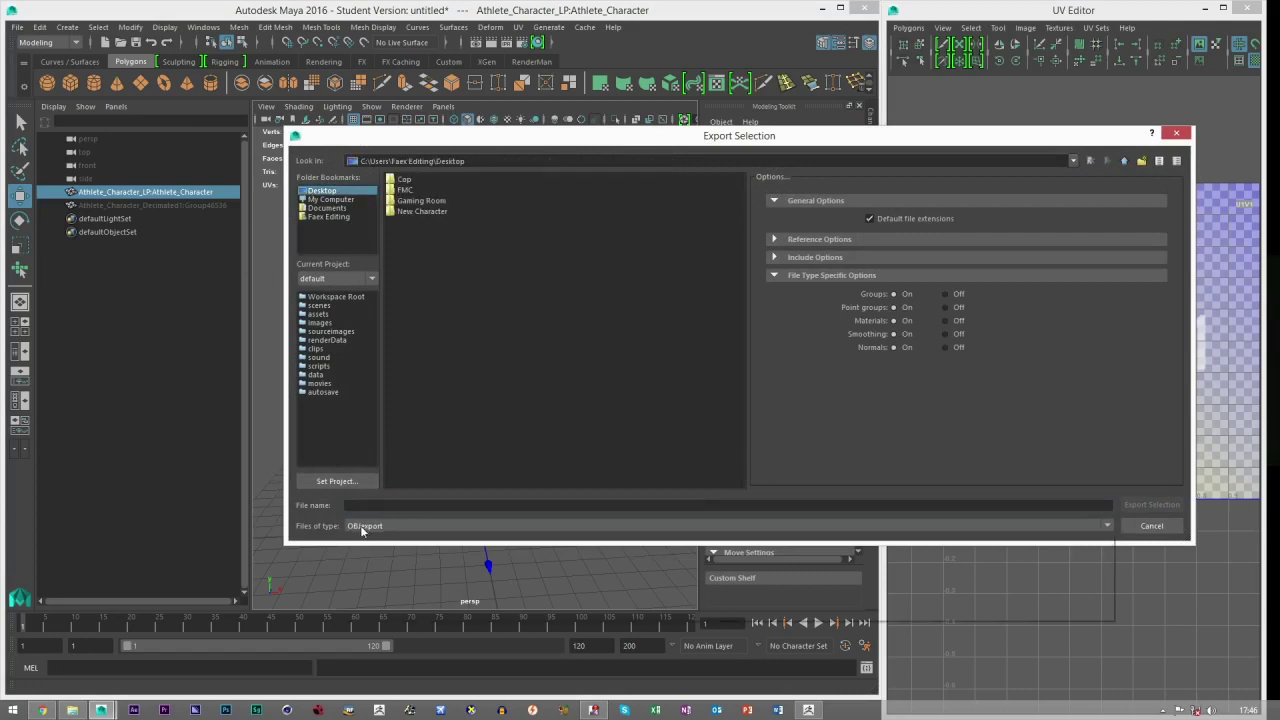
Export the low-poly character in FBX format under the file name LP.
{"action": "left_click", "coordinate": [366, 526]}
{"action": "scroll", "coordinate": [360, 572], "scroll_direction": "up", "scroll_amount": 1}
{"action": "left_click", "coordinate": [362, 555]}
{"action": "left_click", "coordinate": [355, 505]}
{"action": "type", "text": "LP"}
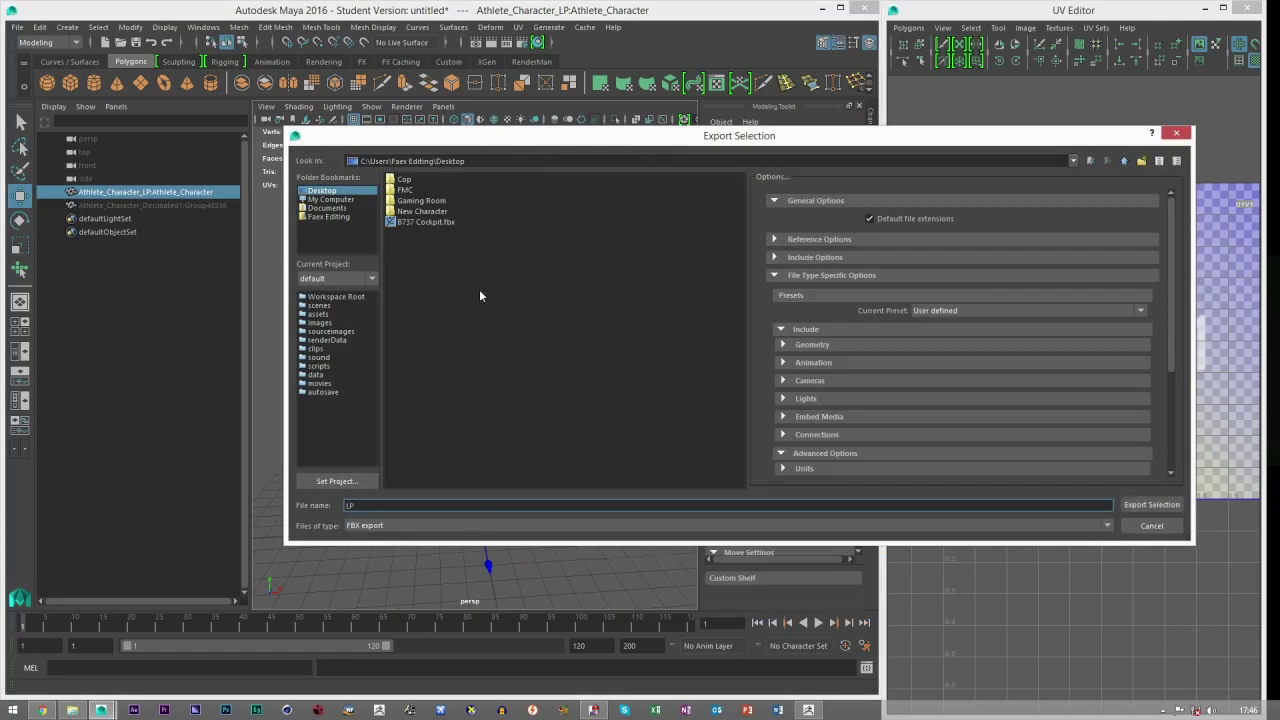
{"action": "left_click_drag", "start_coordinate": [488, 137], "coordinate": [461, 150]}
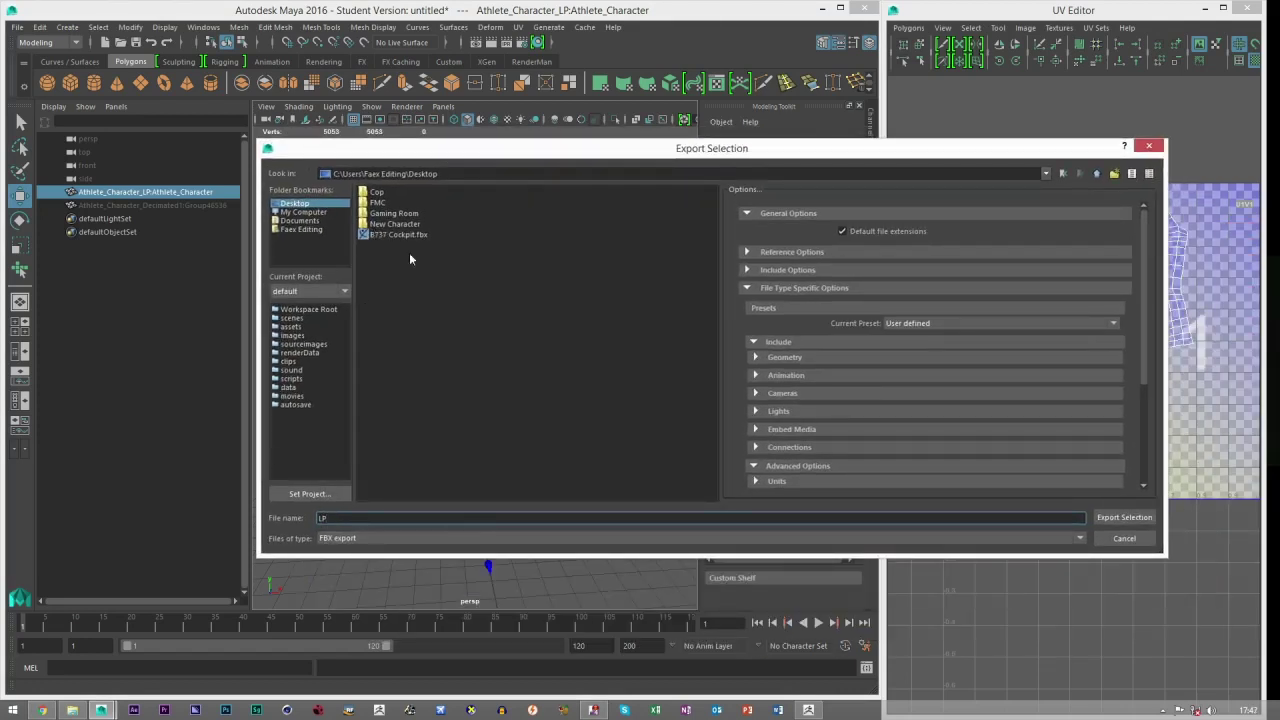
{"action": "left_click", "coordinate": [1122, 516]}
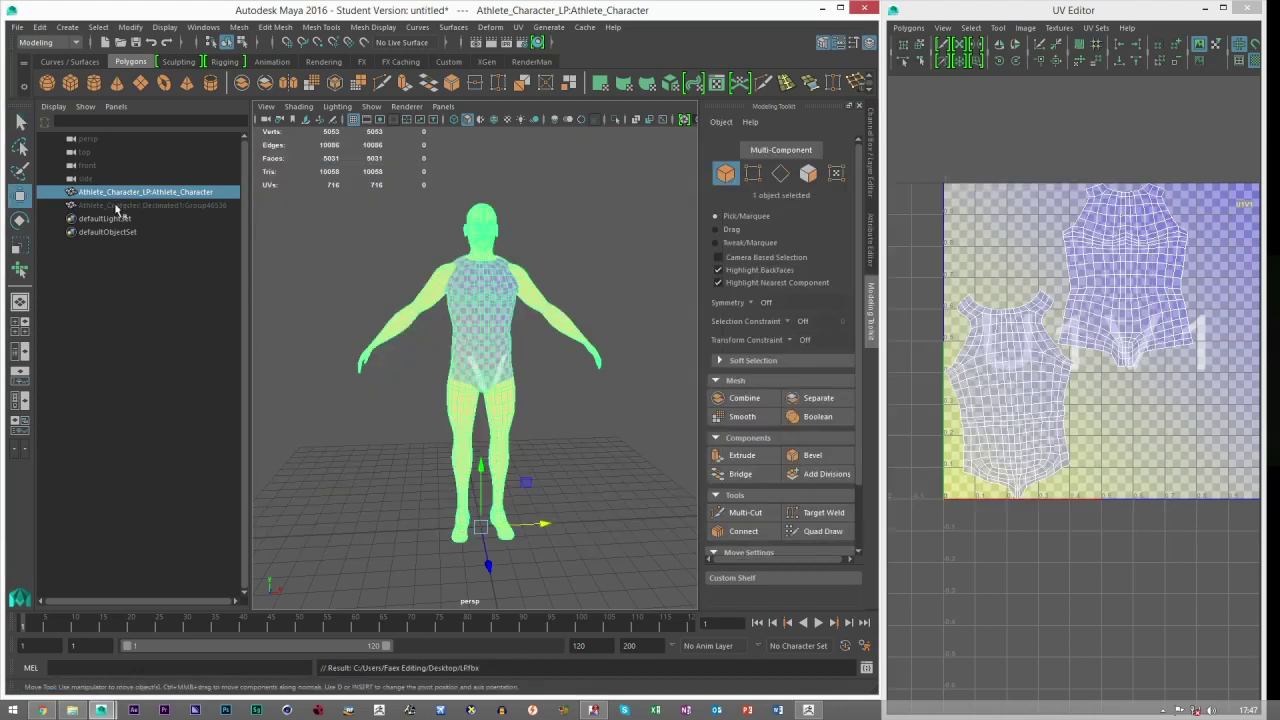
Unhide the decimated high-poly character and export it as an FBX file named HP on the Desktop.
{"action": "left_click", "coordinate": [116, 205]}
{"action": "key", "text": "h"}
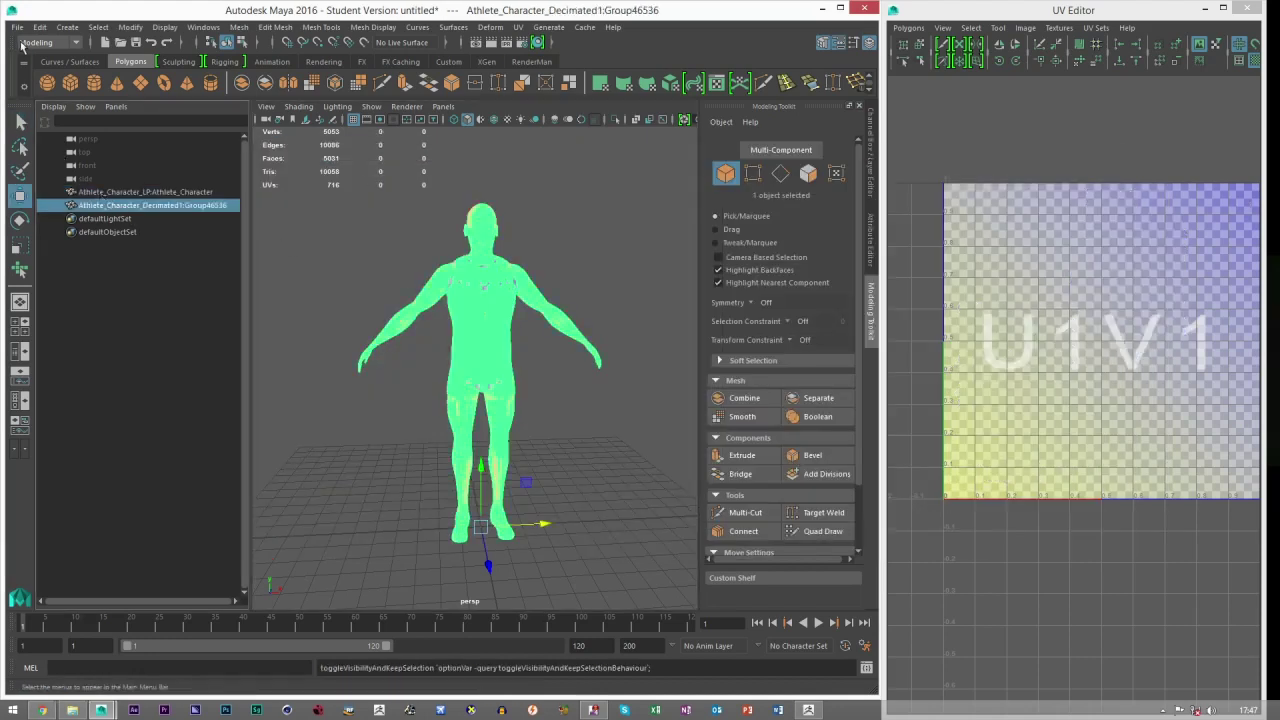
{"action": "left_click", "coordinate": [17, 27]}
{"action": "left_click", "coordinate": [57, 225]}
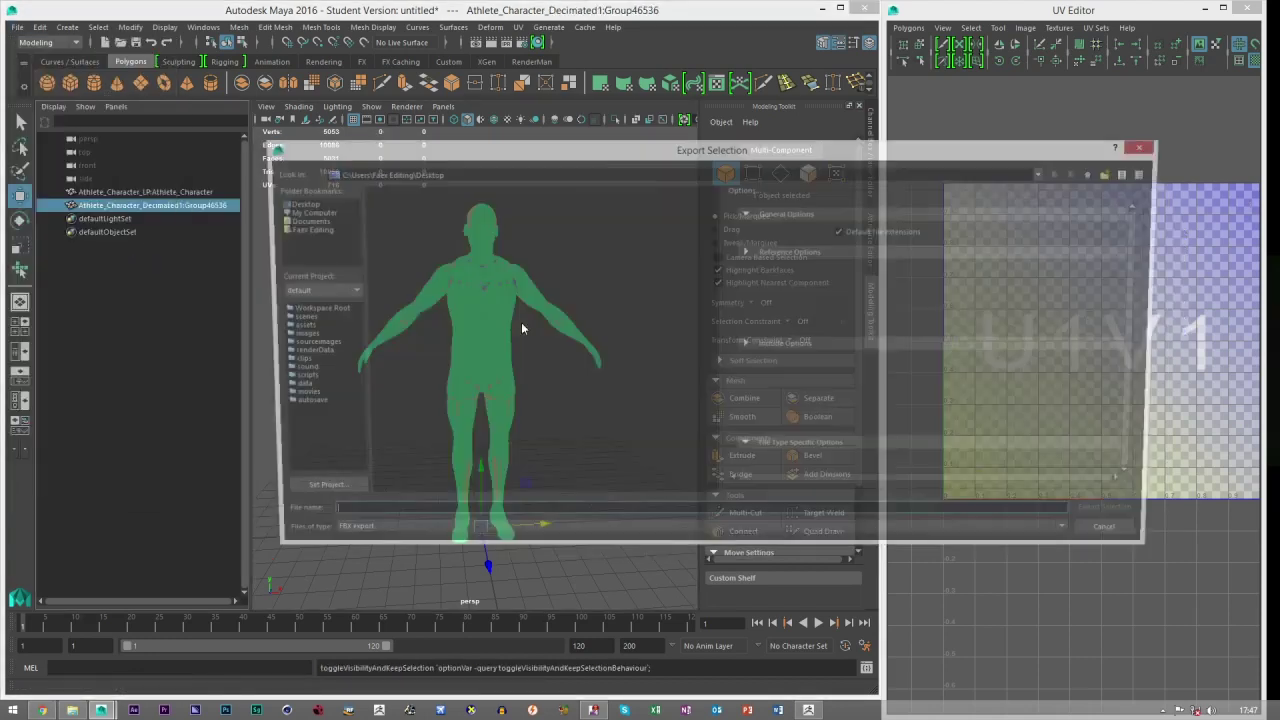
{"action": "type", "text": "HP"}
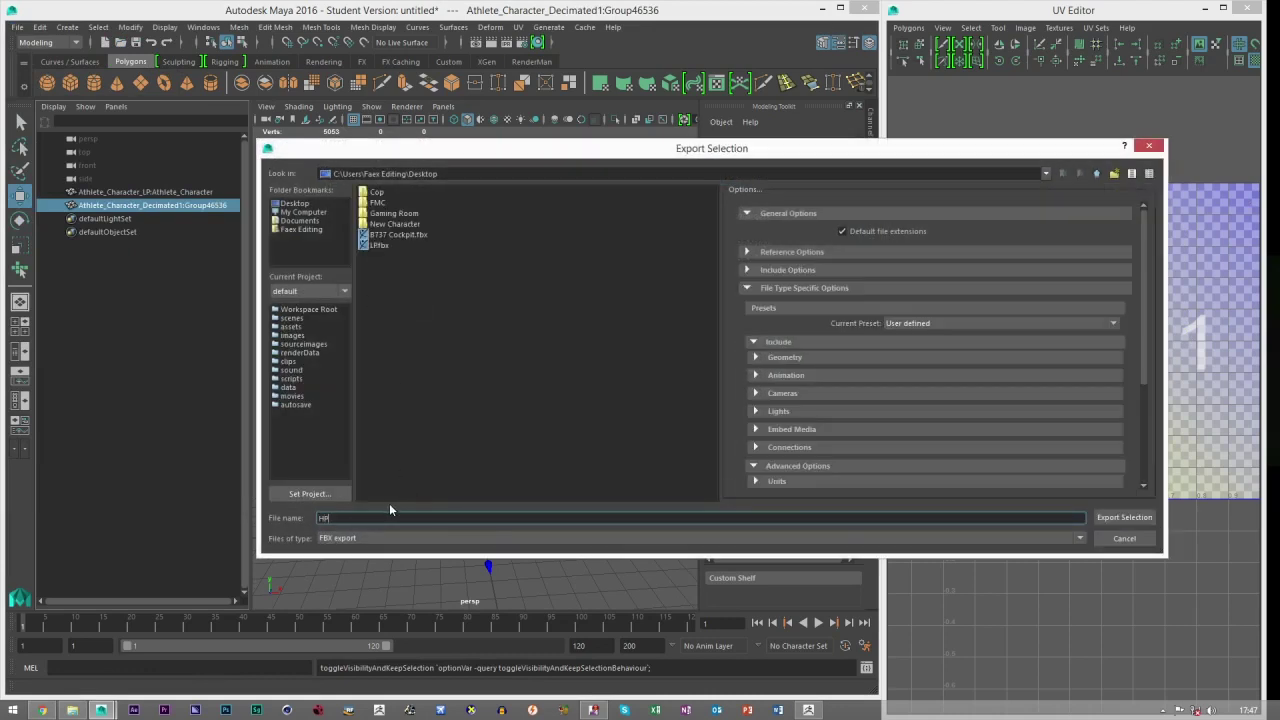
{"action": "left_click", "coordinate": [1122, 539]}
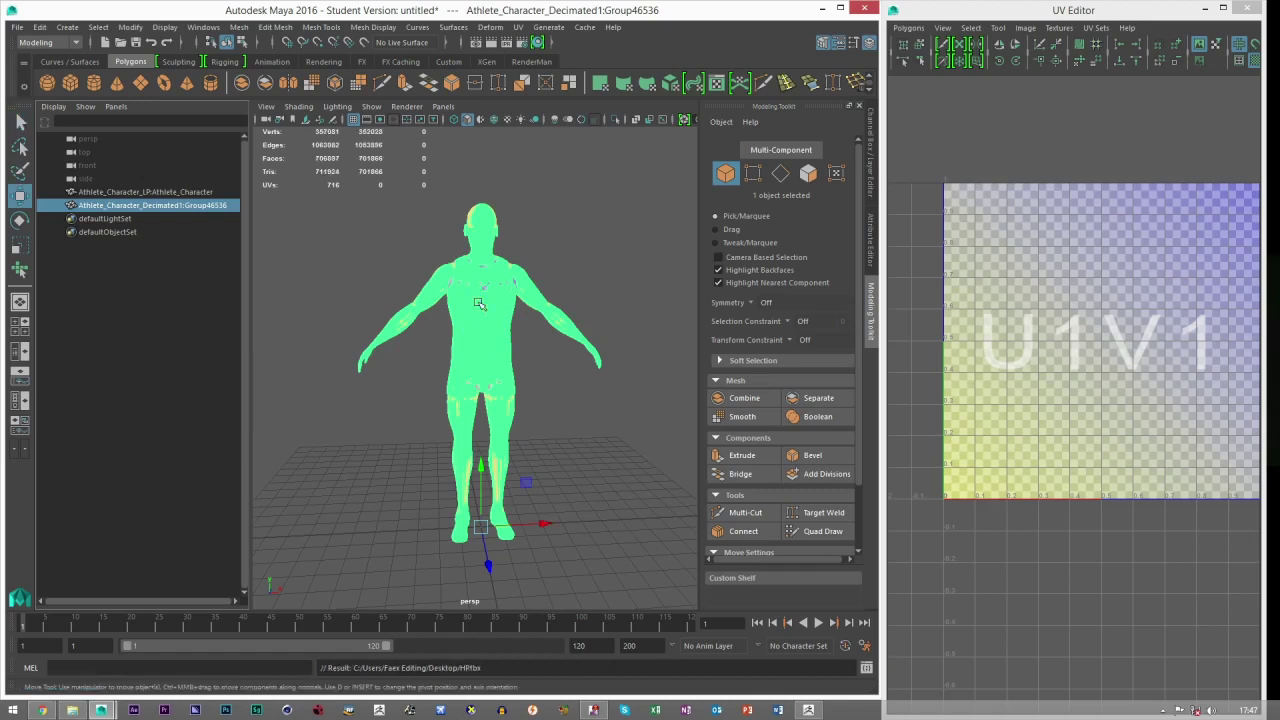
Minimise to the desktop, close the Low Poly folder window, and launch xNormal.
{"action": "left_click", "coordinate": [823, 9]}
{"action": "left_click_drag", "start_coordinate": [131, 300], "coordinate": [73, 166]}
{"action": "left_click_drag", "start_coordinate": [80, 238], "coordinate": [240, 110]}
{"action": "left_click", "coordinate": [228, 58]}
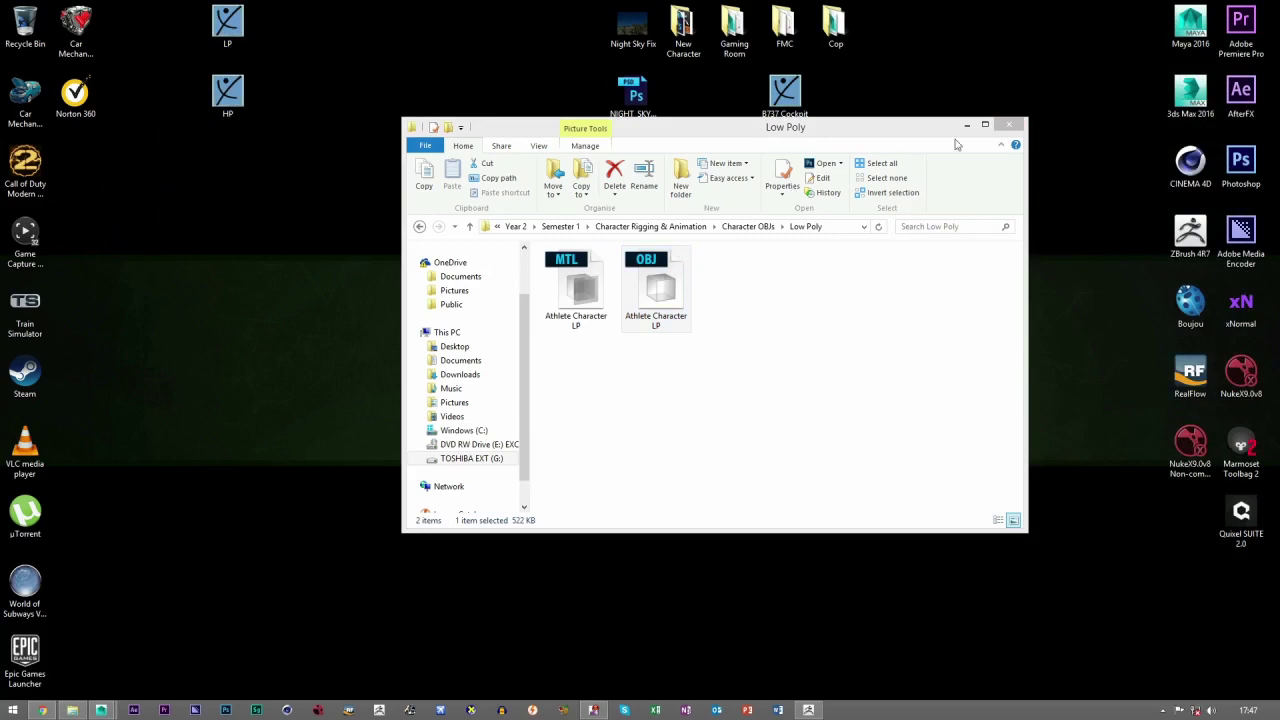
{"action": "left_click", "coordinate": [1012, 125]}
{"action": "left_click_drag", "start_coordinate": [325, 148], "coordinate": [215, 28]}
{"action": "left_click_drag", "start_coordinate": [373, 202], "coordinate": [185, 9]}
{"action": "left_click_drag", "start_coordinate": [446, 289], "coordinate": [256, 38]}
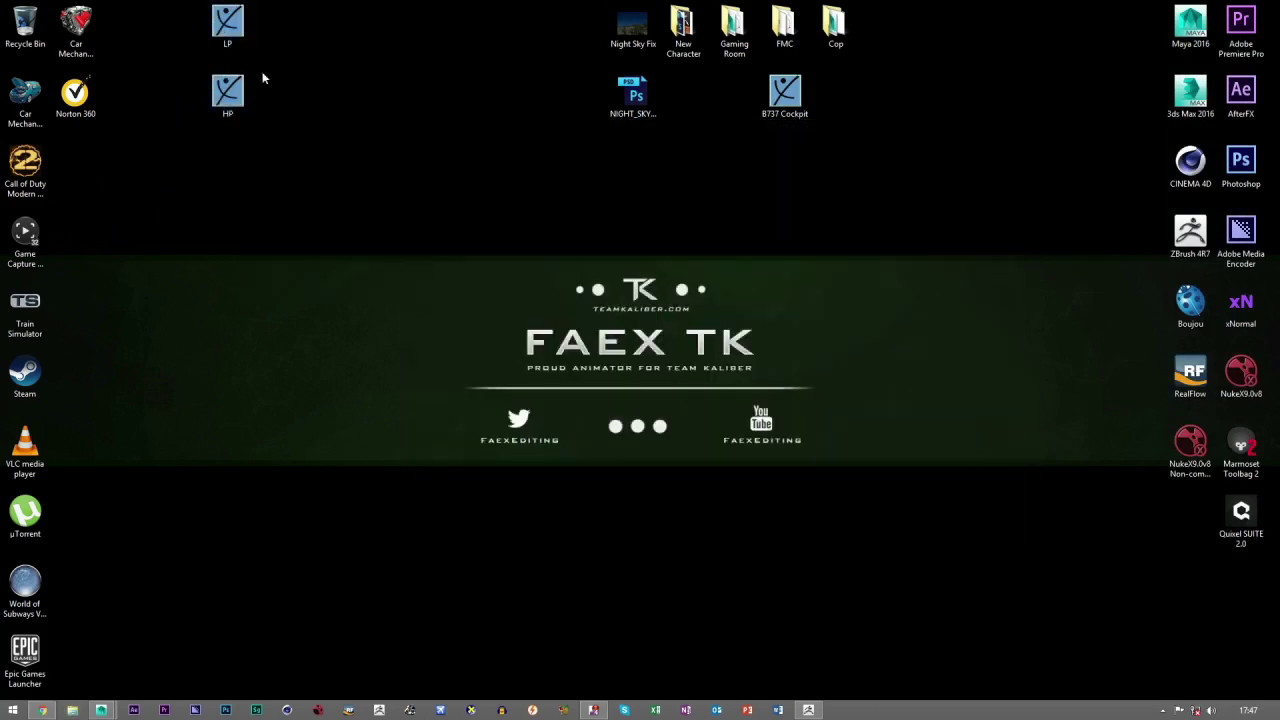
{"action": "double_click", "coordinate": [1257, 315]}
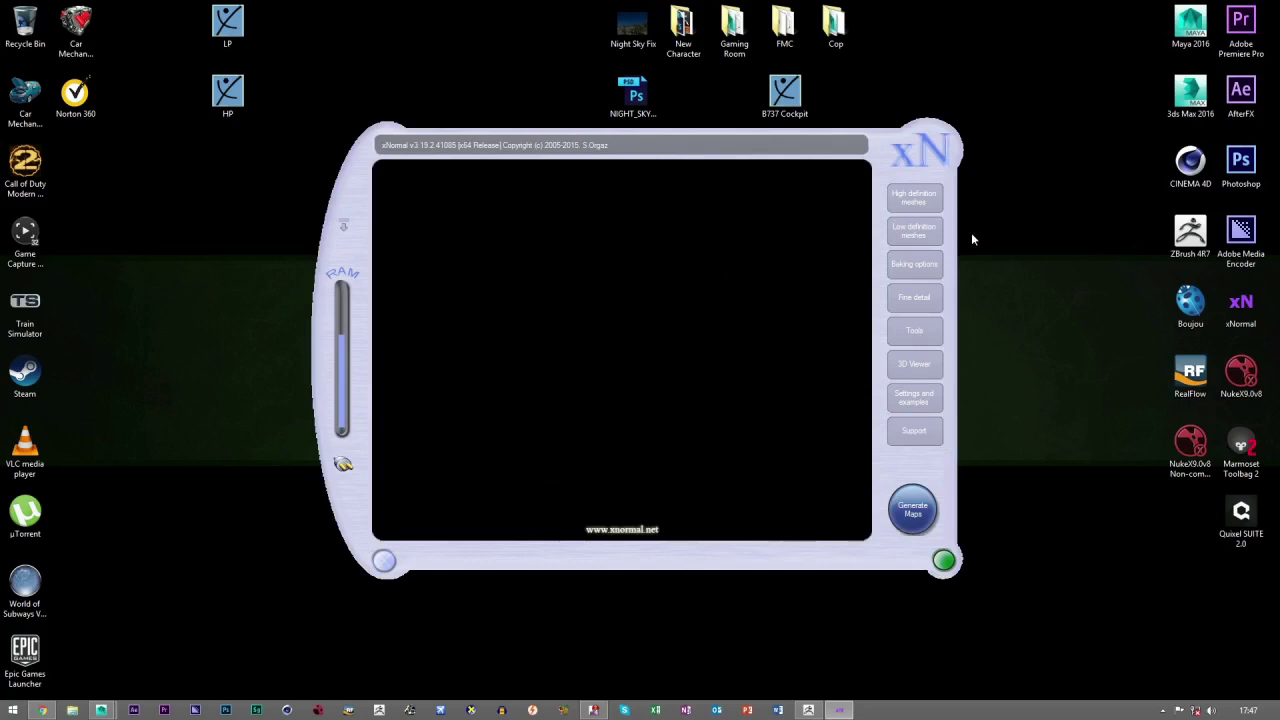
Replace the listed high definition mesh with the HP file and load the LP file as the low definition mesh.
{"action": "left_click", "coordinate": [910, 234]}
{"action": "left_click", "coordinate": [907, 199]}
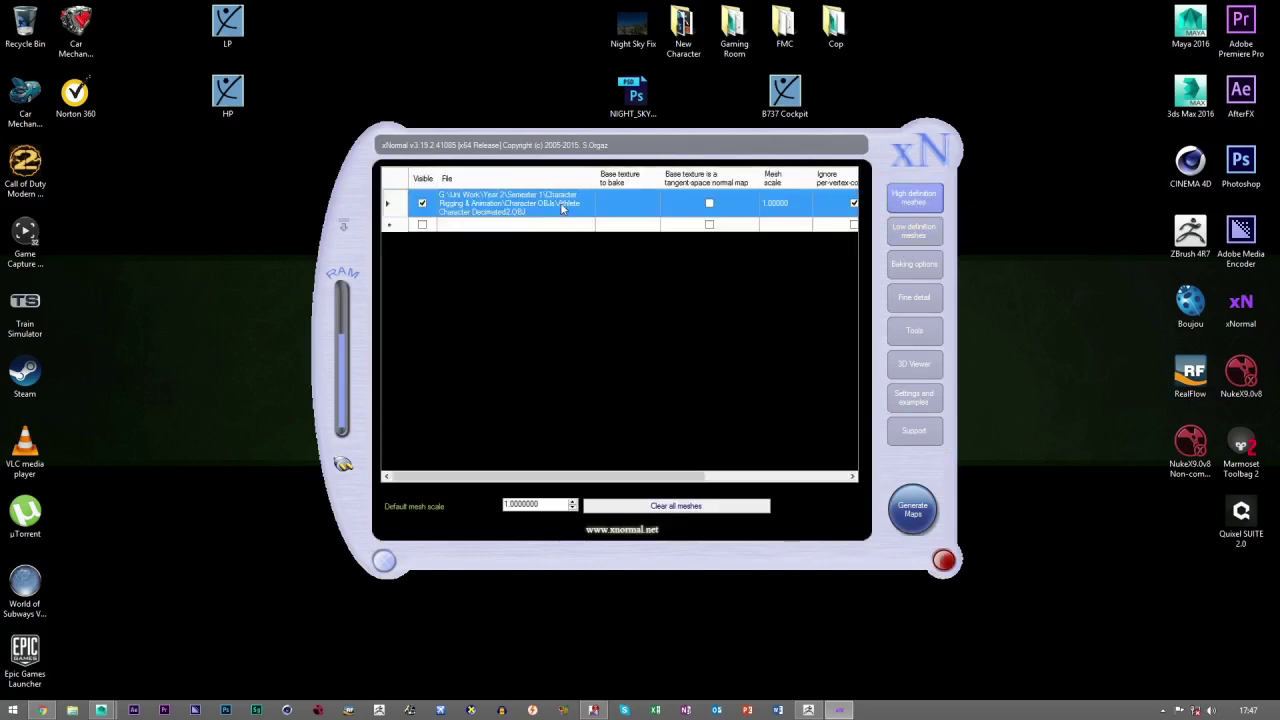
{"action": "left_click_drag", "start_coordinate": [232, 92], "coordinate": [494, 247]}
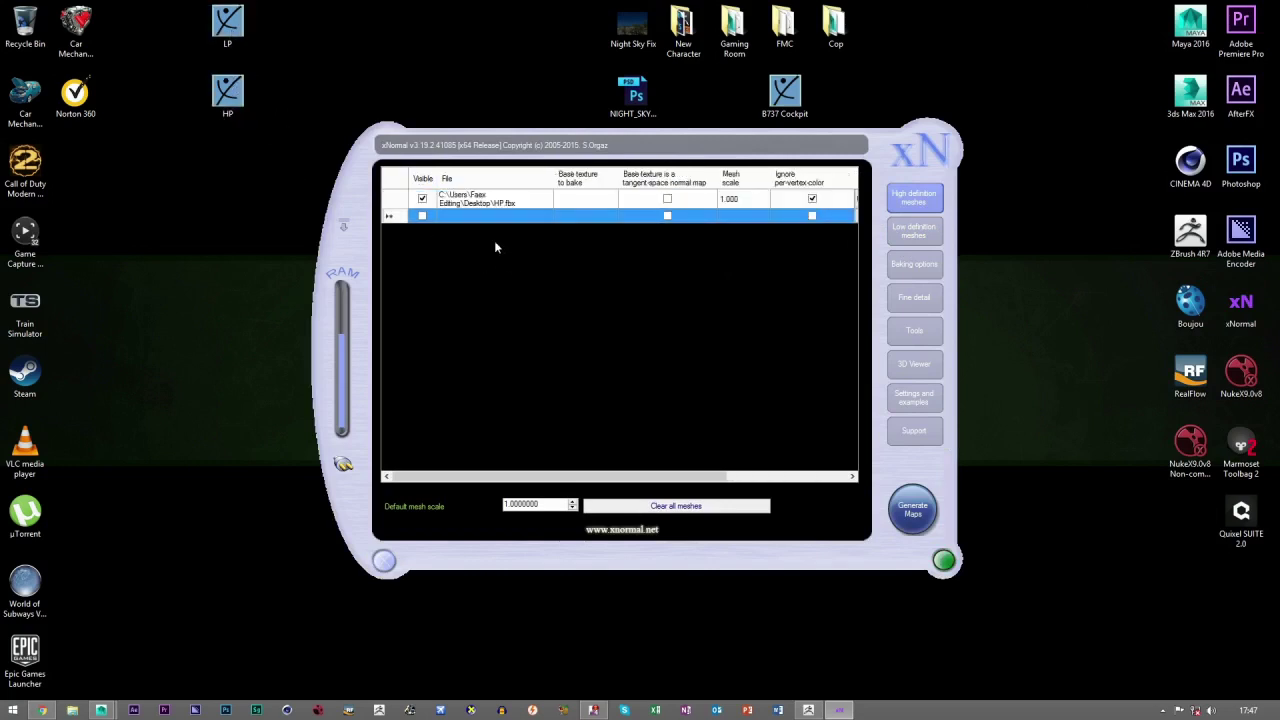
{"action": "left_click", "coordinate": [912, 236]}
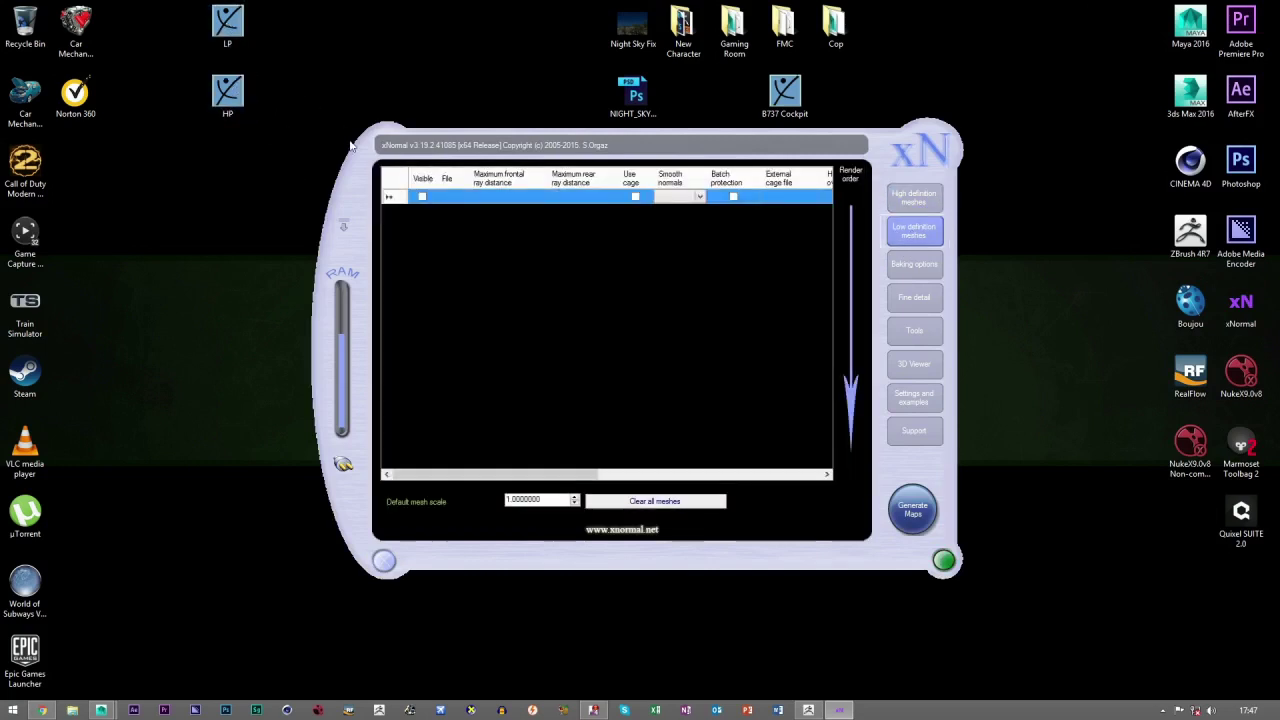
{"action": "left_click_drag", "start_coordinate": [228, 30], "coordinate": [489, 278]}
Set the baking output file to character in TGA format on the Desktop.
{"action": "left_click", "coordinate": [916, 266]}
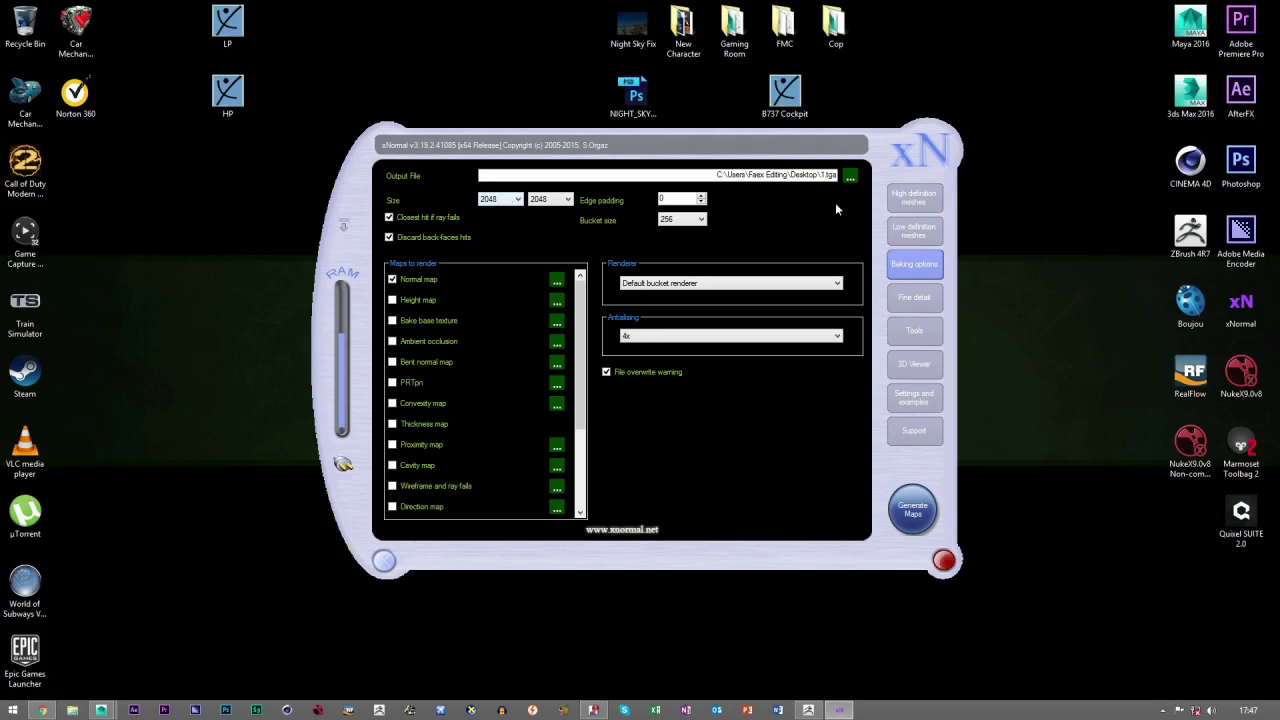
{"action": "left_click", "coordinate": [852, 178]}
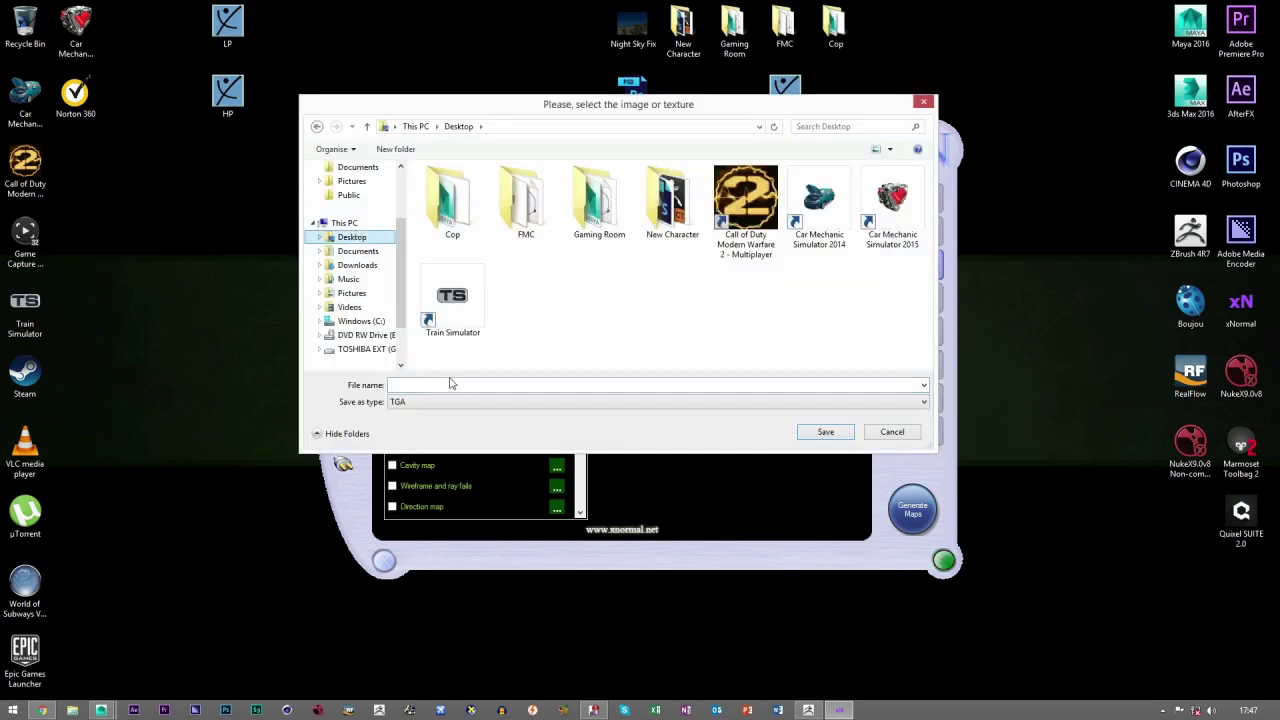
{"action": "type", "text": "normal"}
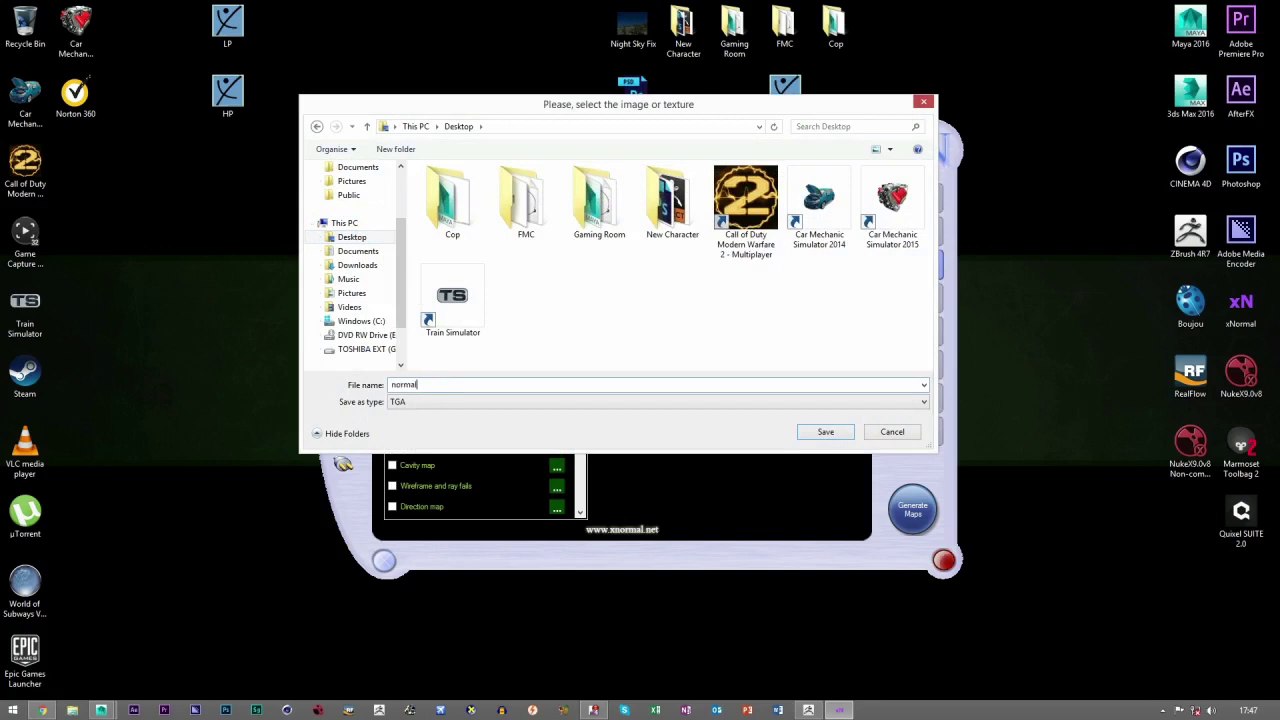
{"action": "key", "text": "BackSpace"}
{"action": "key", "text": "BackSpace"}
{"action": "key", "text": "BackSpace"}
{"action": "key", "text": "BackSpace"}
{"action": "key", "text": "BackSpace"}
{"action": "key", "text": "BackSpace"}
{"action": "left_click", "coordinate": [446, 386]}
{"action": "type", "text": "cha"}
{"action": "left_click", "coordinate": [831, 440]}
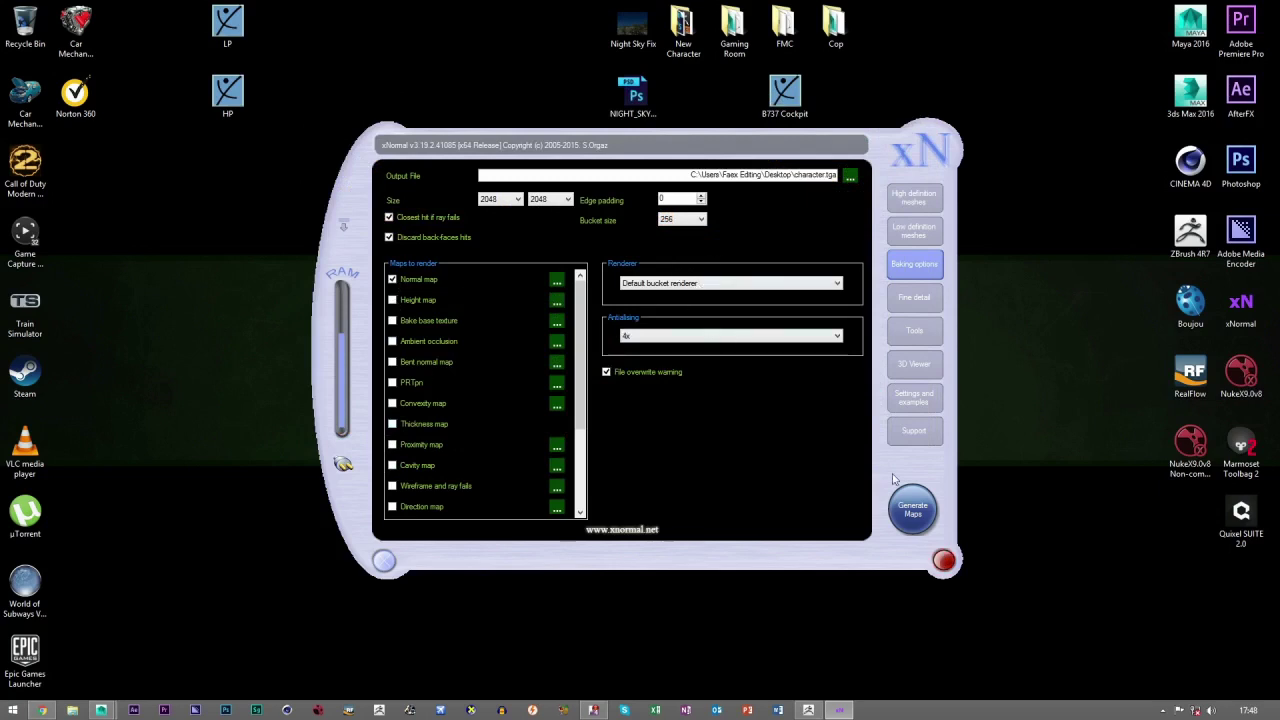
Calculate the ray distances for the LP.fbx mesh with the Ray distance calculator, copy the results, and close the calculator.
{"action": "left_click", "coordinate": [922, 337]}
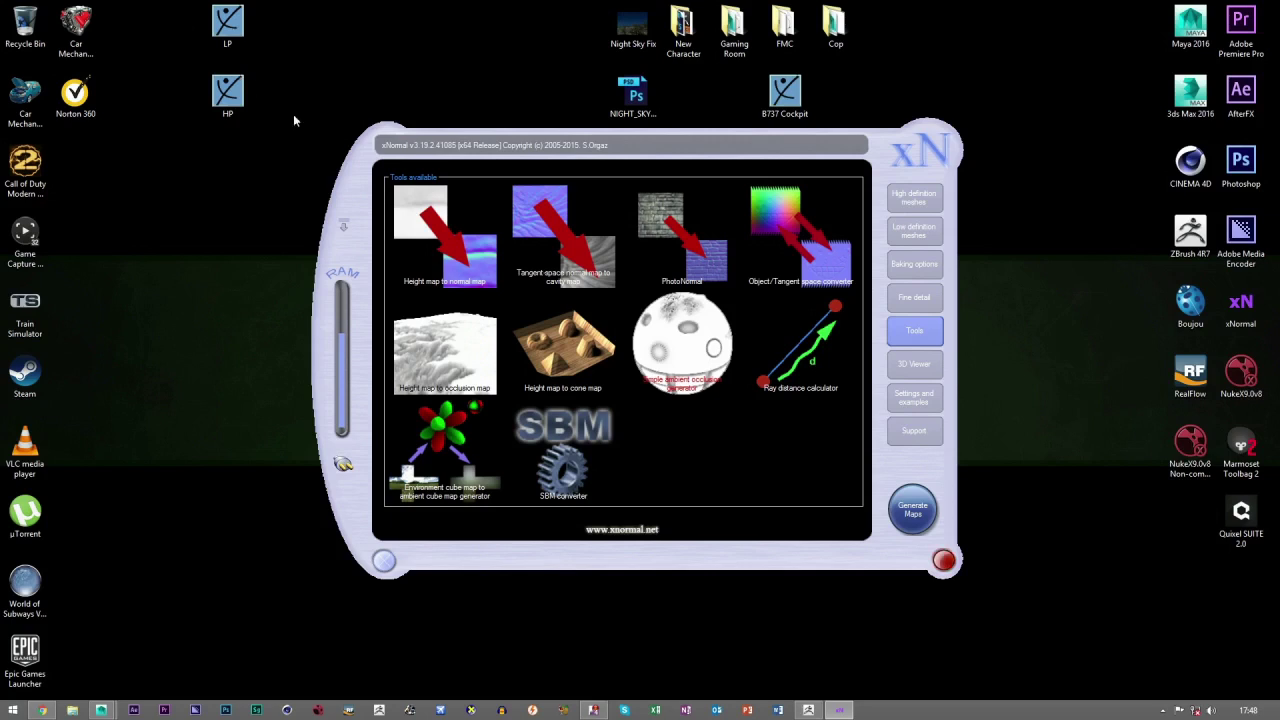
{"action": "left_click", "coordinate": [856, 345]}
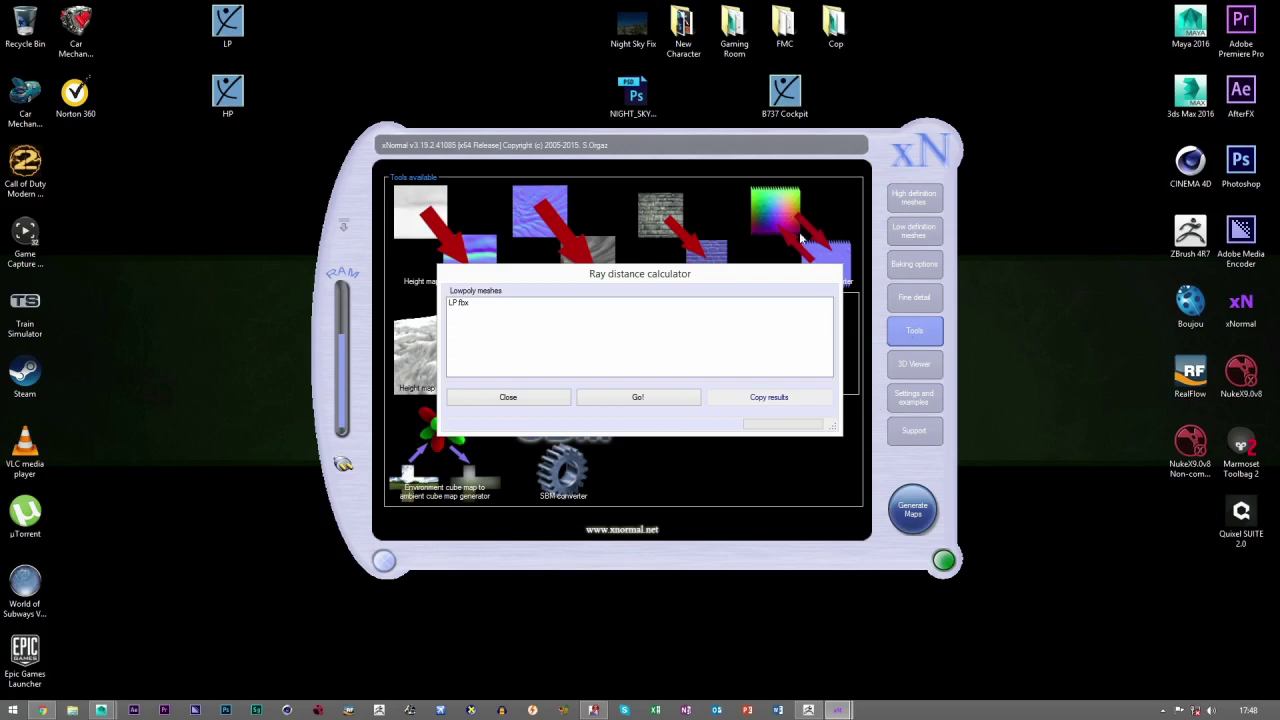
{"action": "left_click_drag", "start_coordinate": [735, 272], "coordinate": [646, 277]}
{"action": "left_click", "coordinate": [376, 312]}
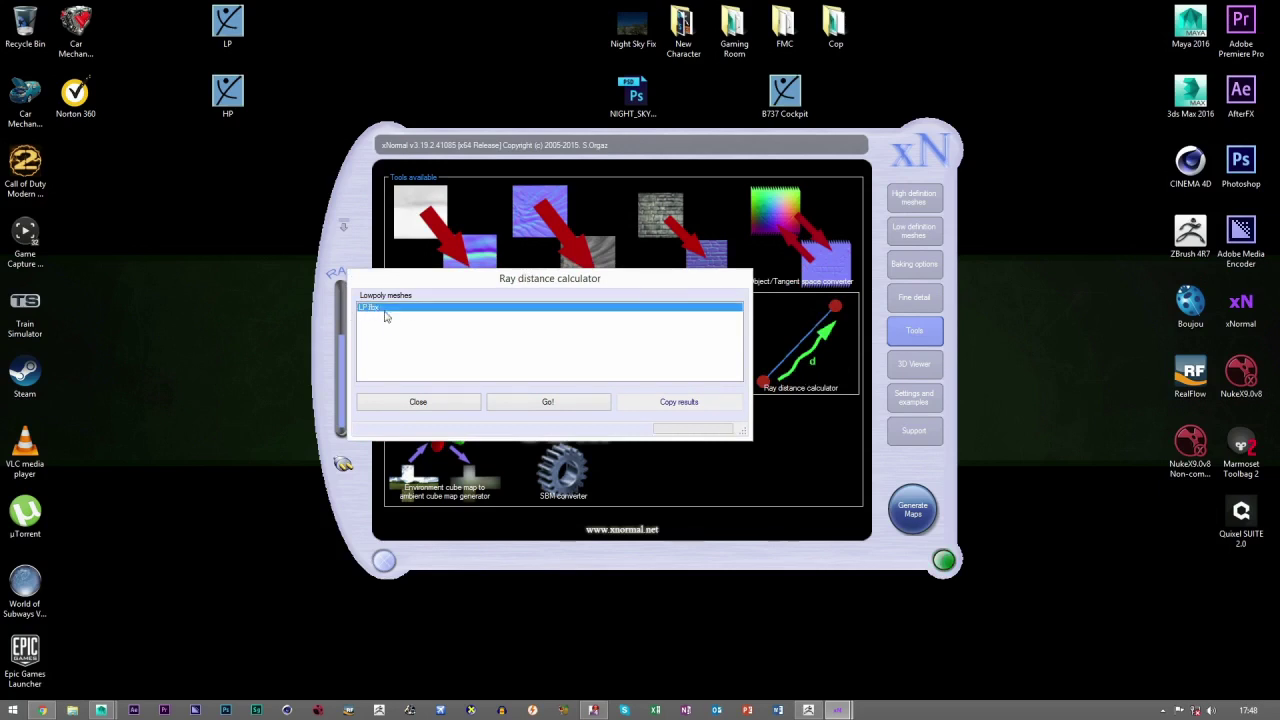
{"action": "left_click", "coordinate": [515, 402]}
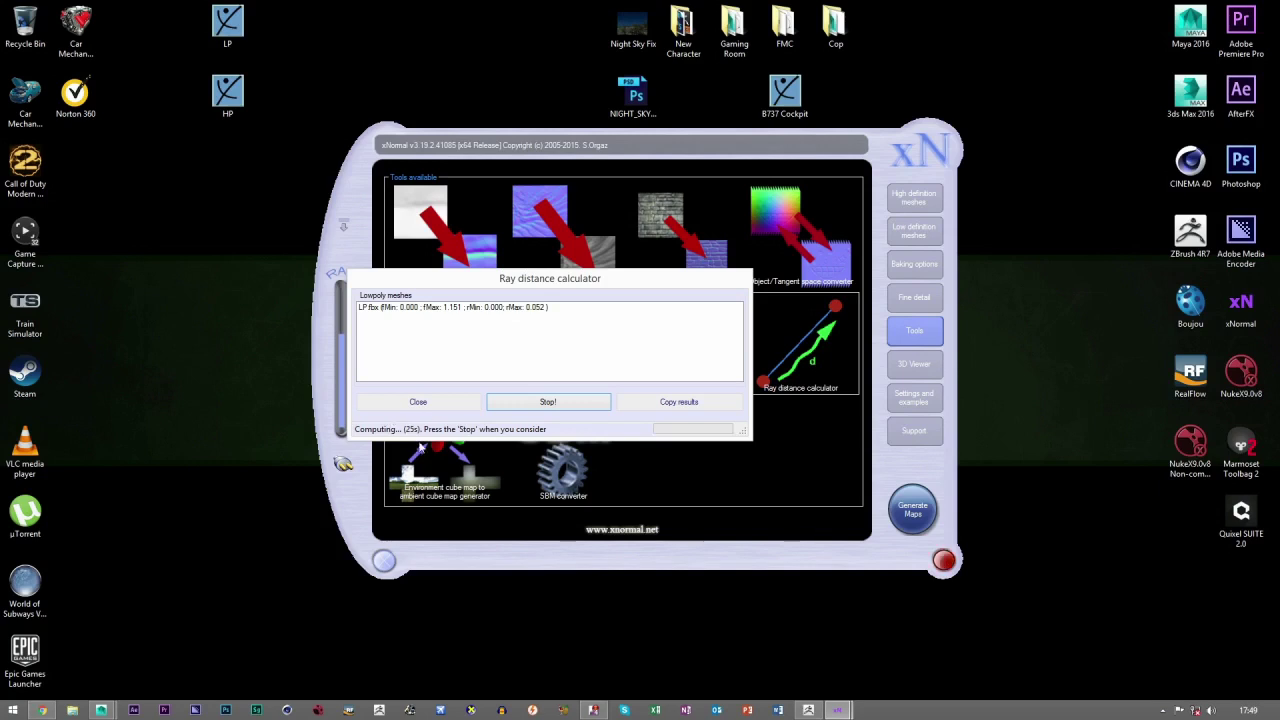
{"action": "left_click", "coordinate": [548, 403]}
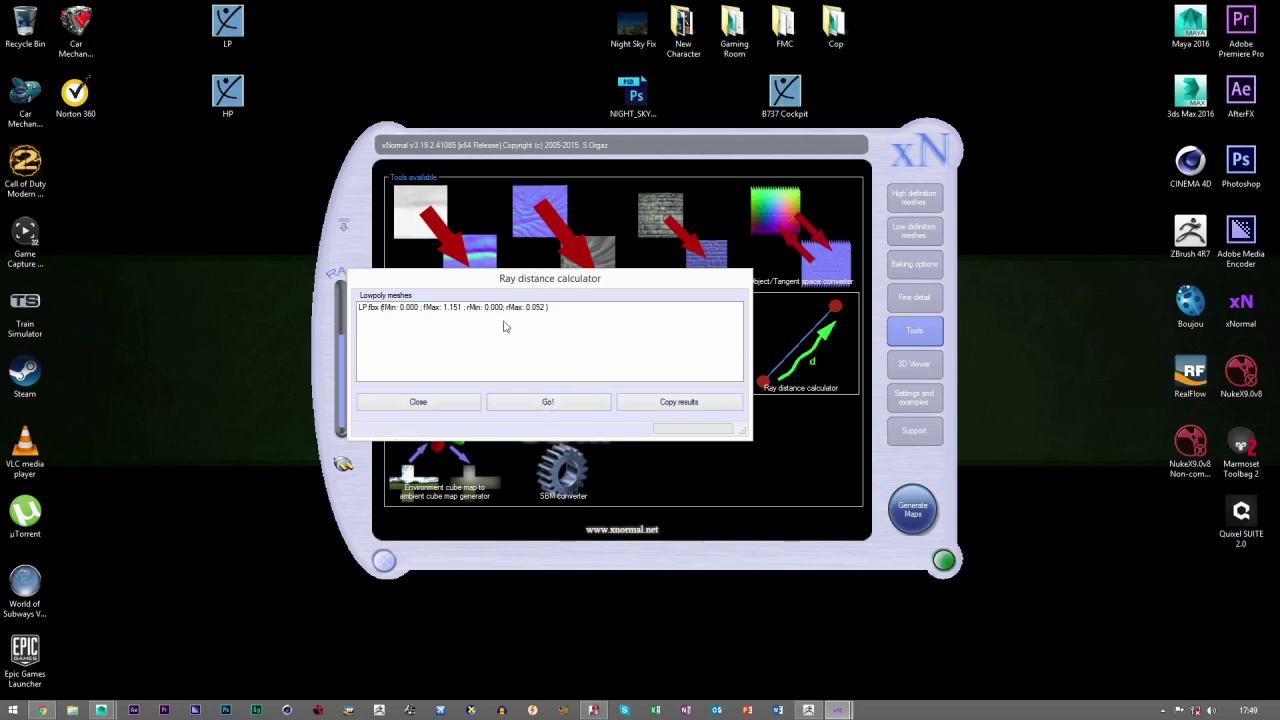
{"action": "left_click", "coordinate": [685, 403]}
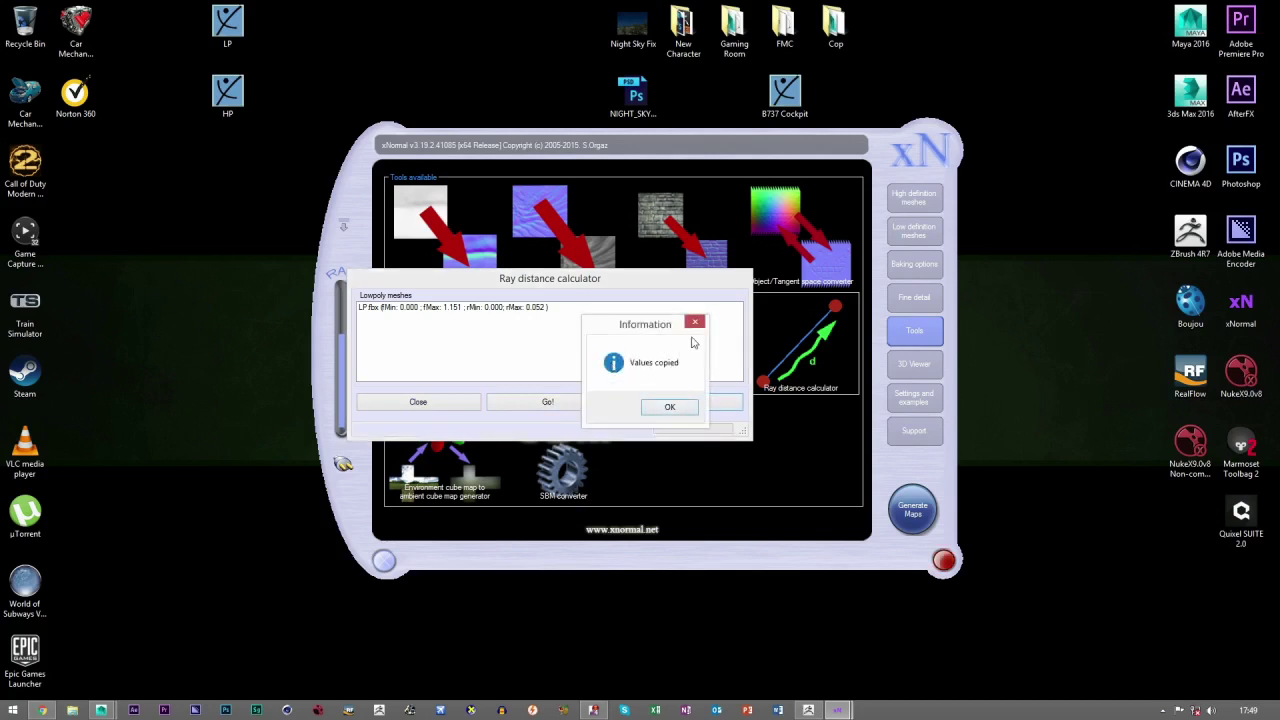
{"action": "left_click", "coordinate": [695, 323]}
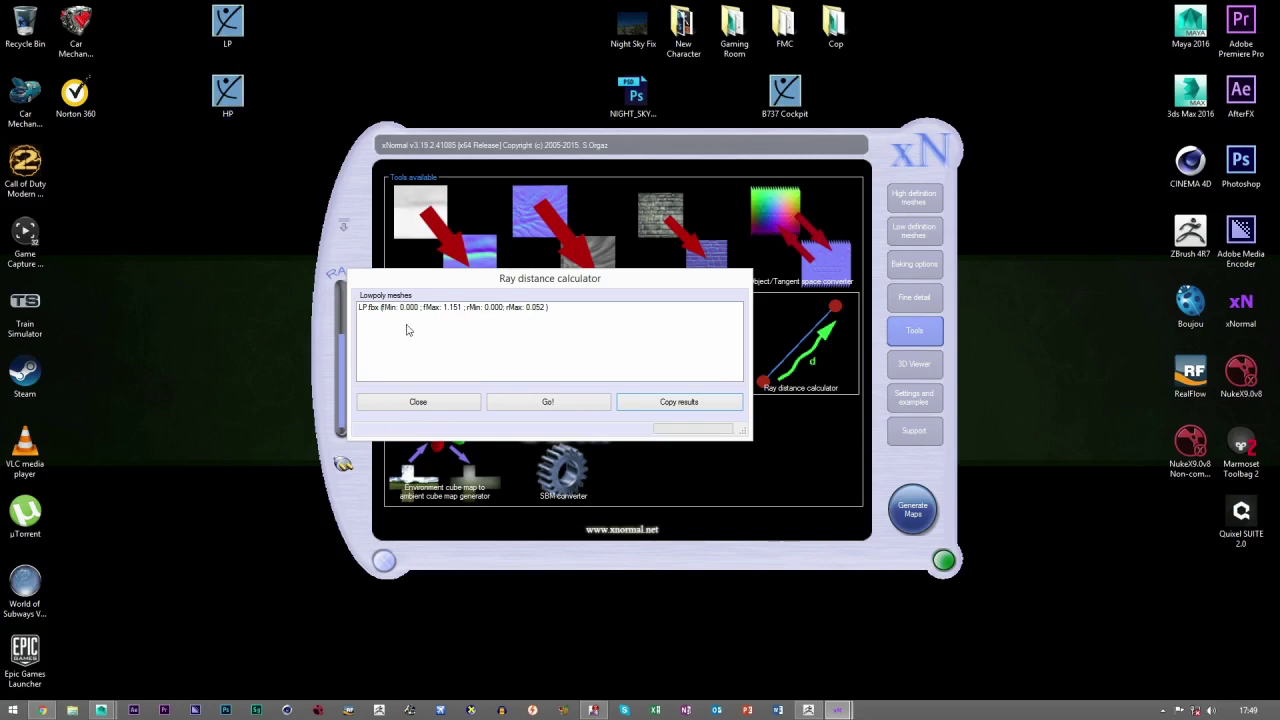
{"action": "left_click", "coordinate": [455, 405]}
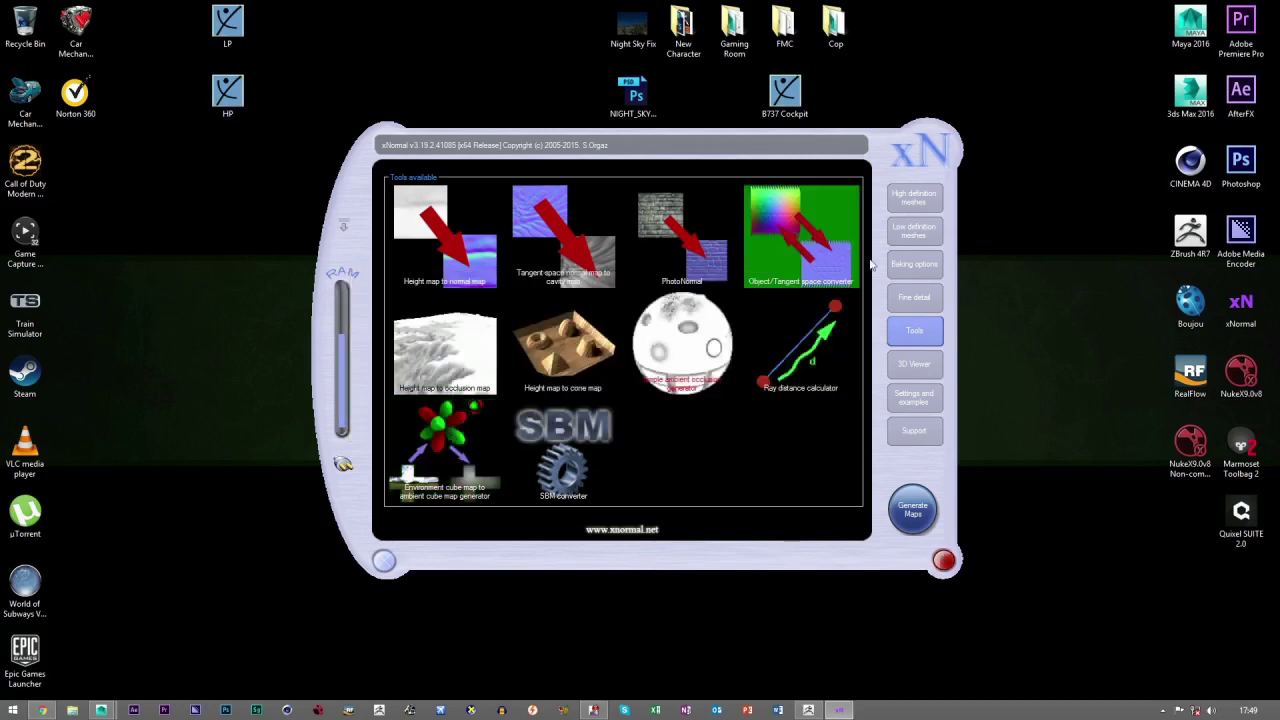
Check the low definition mesh's ray distances and the baking options, and generate the normal map.
{"action": "left_click", "coordinate": [920, 235]}
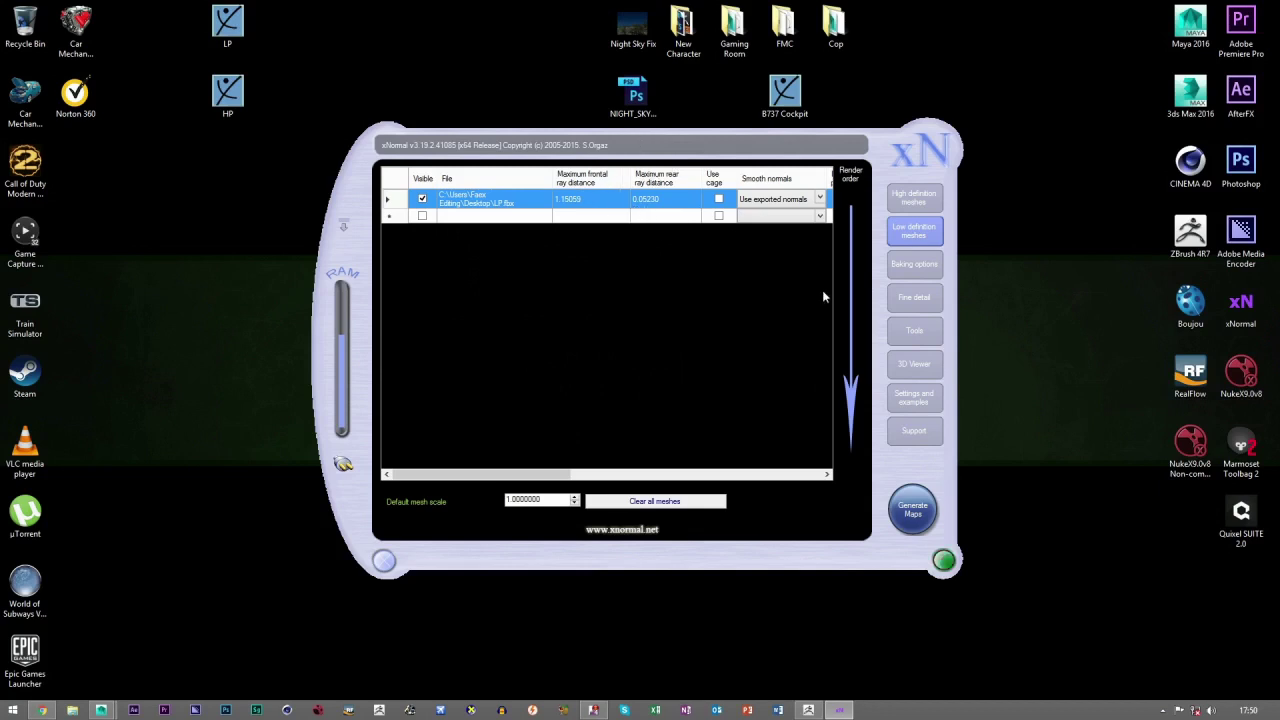
{"action": "left_click", "coordinate": [924, 276]}
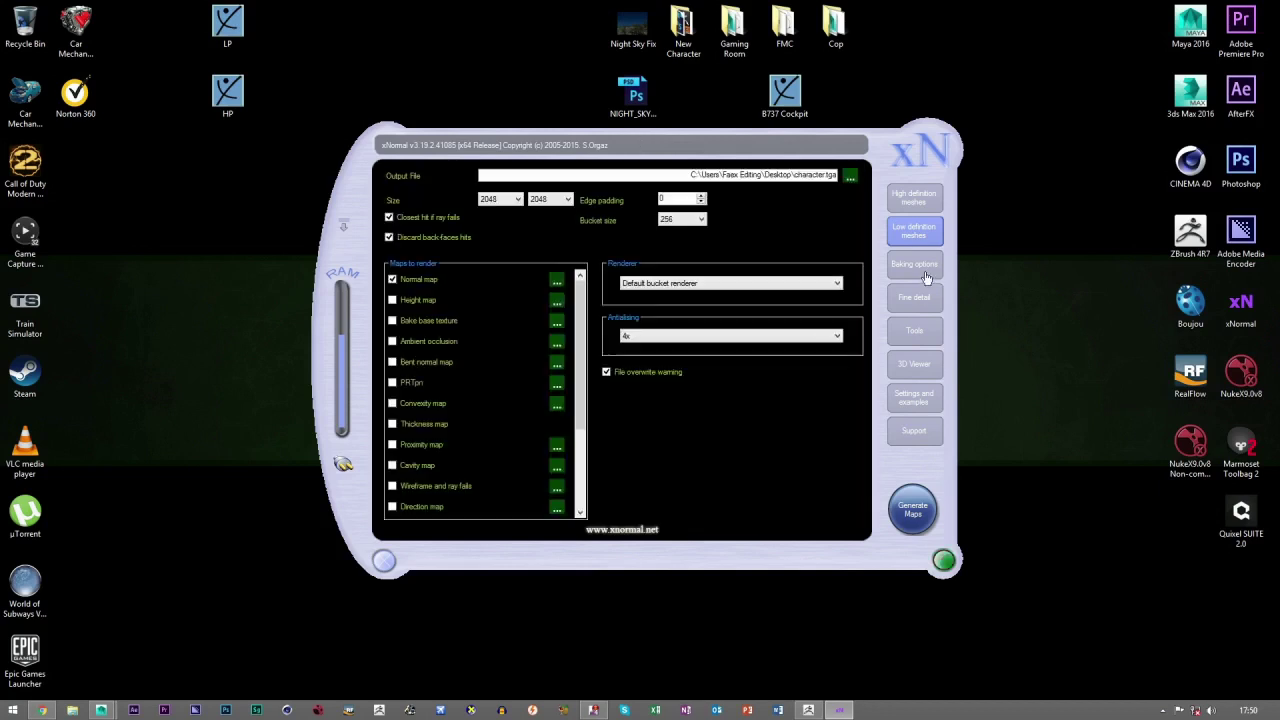
{"action": "left_click", "coordinate": [914, 508]}
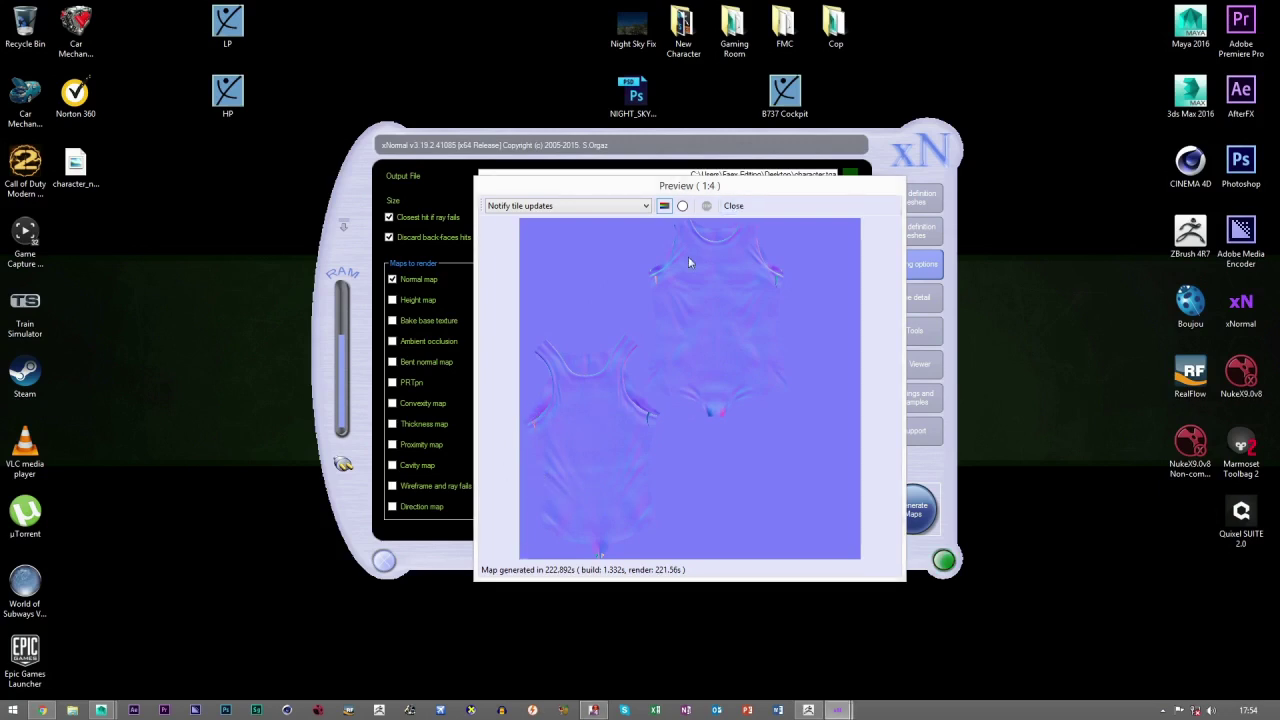
Close the bake preview and xNormal, and place the character_normals file beside the LP file on the desktop.
{"action": "left_click", "coordinate": [733, 205]}
{"action": "left_click", "coordinate": [384, 560]}
{"action": "left_click_drag", "start_coordinate": [78, 165], "coordinate": [270, 52]}
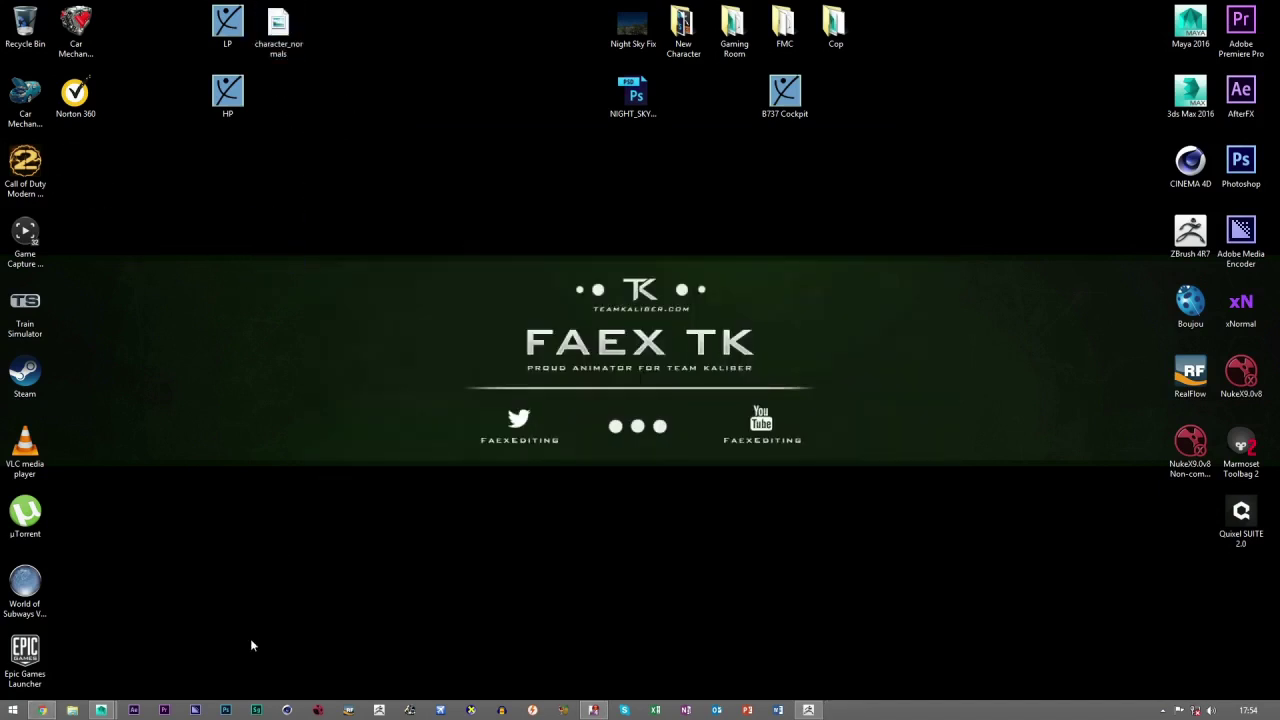
Switch to Maya, hide the decimated high-poly character, and maximise the window.
{"action": "mouse_move", "coordinate": [101, 710]}
{"action": "left_click", "coordinate": [207, 656]}
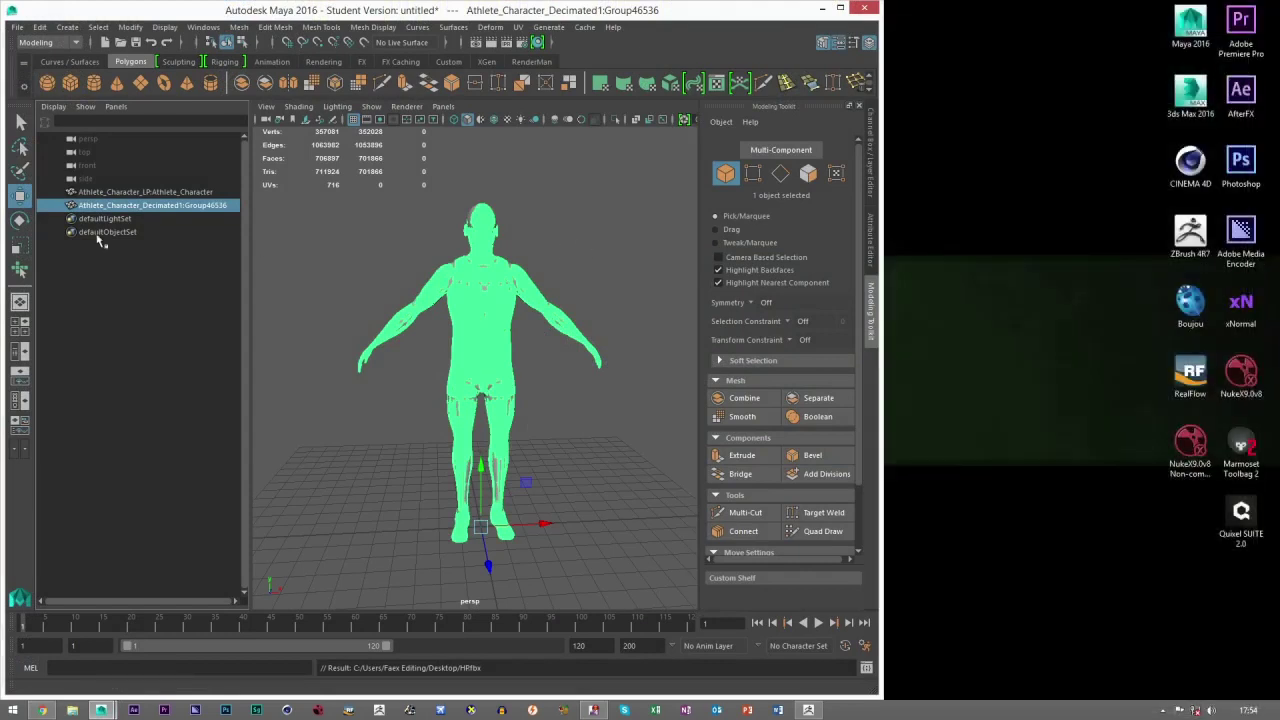
{"action": "left_click", "coordinate": [138, 282]}
{"action": "left_click", "coordinate": [167, 208]}
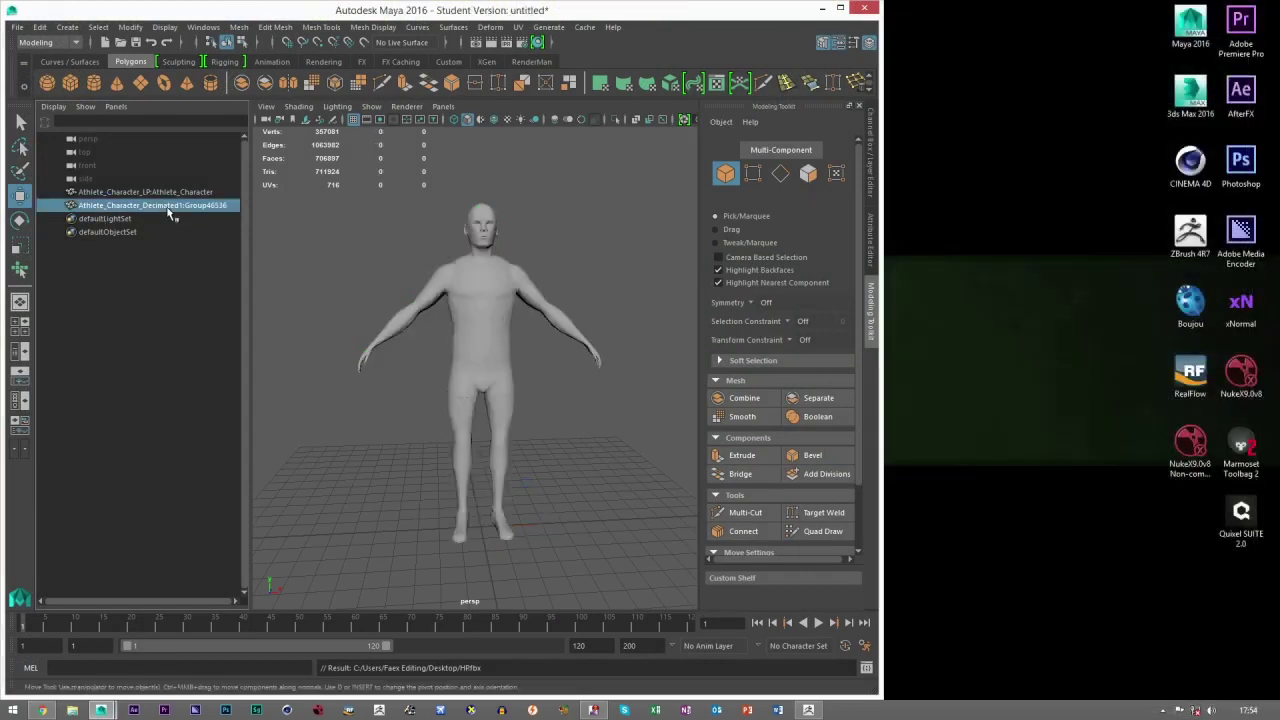
{"action": "key", "text": "h"}
{"action": "left_click", "coordinate": [840, 7]}
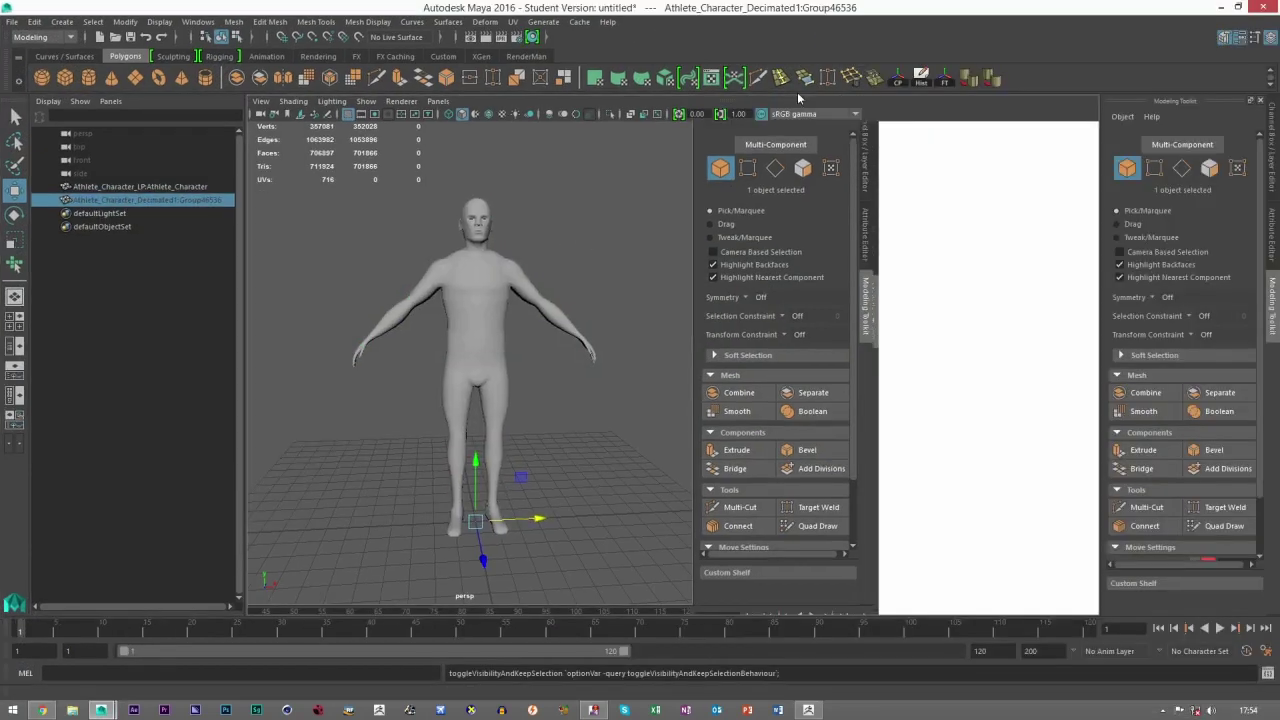
Select the low-poly character and show the attributes of its lambert1 material.
{"action": "left_click", "coordinate": [834, 297]}
{"action": "left_click_drag", "start_coordinate": [756, 507], "coordinate": [680, 418], "text": "alt"}
{"action": "left_click", "coordinate": [654, 305]}
{"action": "left_click_drag", "start_coordinate": [654, 305], "coordinate": [667, 329], "text": "alt"}
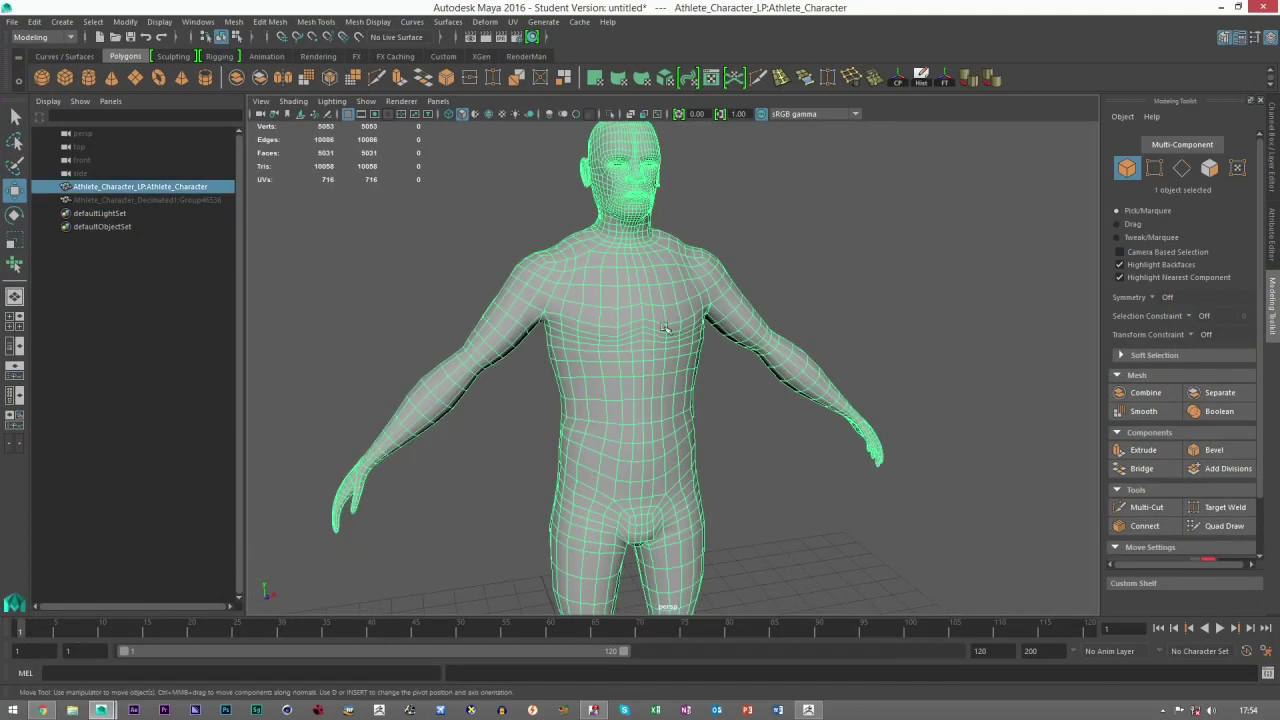
{"action": "left_click", "coordinate": [1272, 245]}
{"action": "left_click", "coordinate": [1257, 140]}
{"action": "left_click", "coordinate": [1257, 140]}
{"action": "left_click", "coordinate": [1257, 140]}
{"action": "left_click", "coordinate": [1217, 140]}
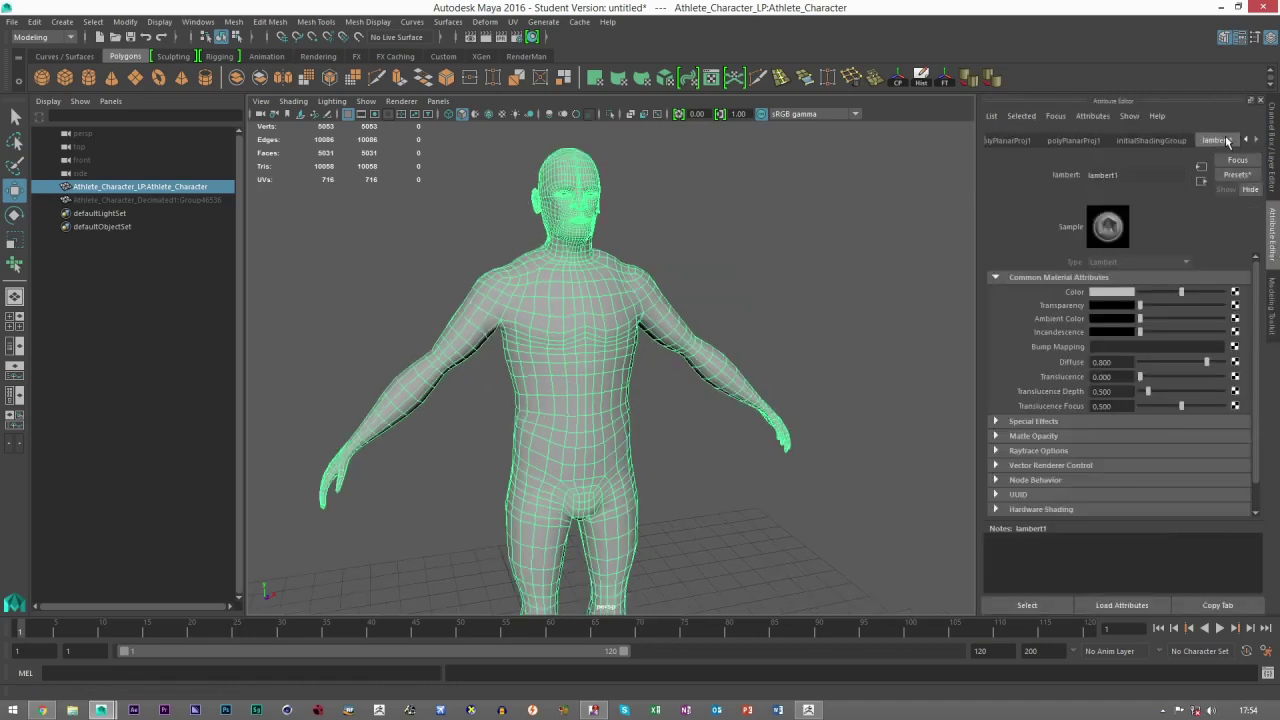
Assign a new Blinn material to the low-poly character.
{"action": "right_click", "coordinate": [612, 314]}
{"action": "left_click", "coordinate": [564, 641]}
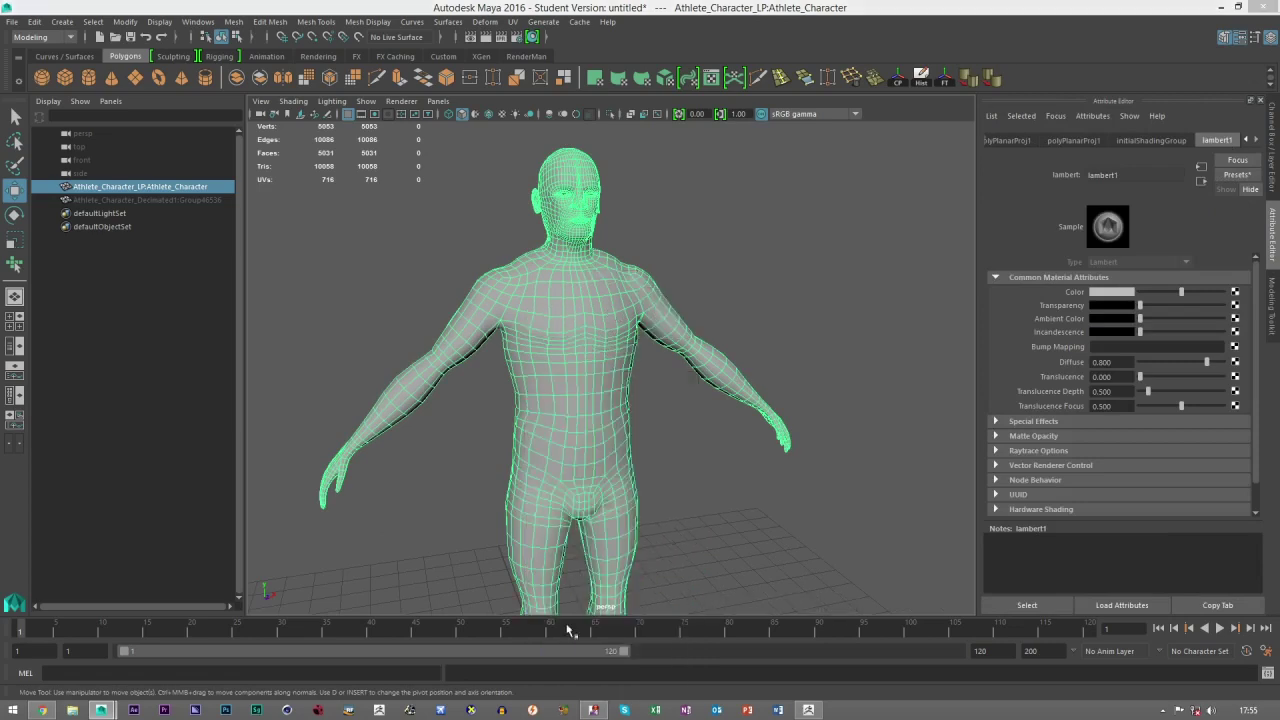
{"action": "left_click_drag", "start_coordinate": [720, 143], "coordinate": [850, 137]}
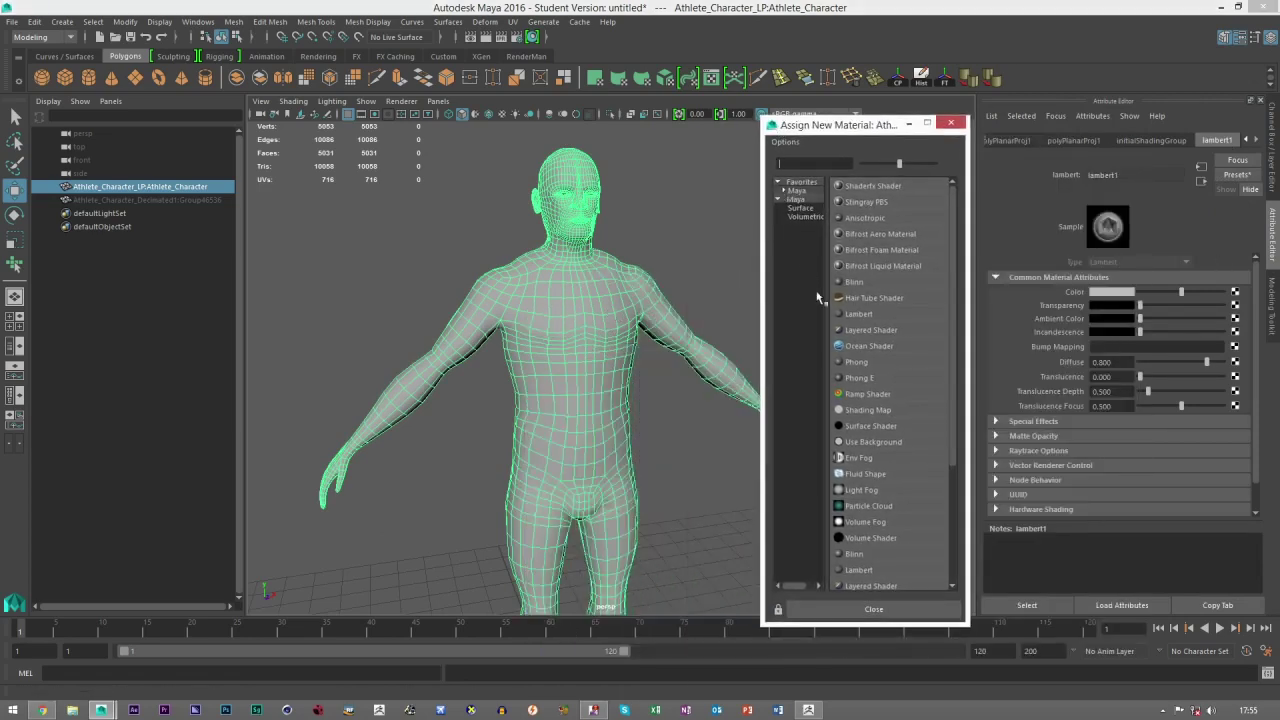
{"action": "left_click", "coordinate": [858, 283]}
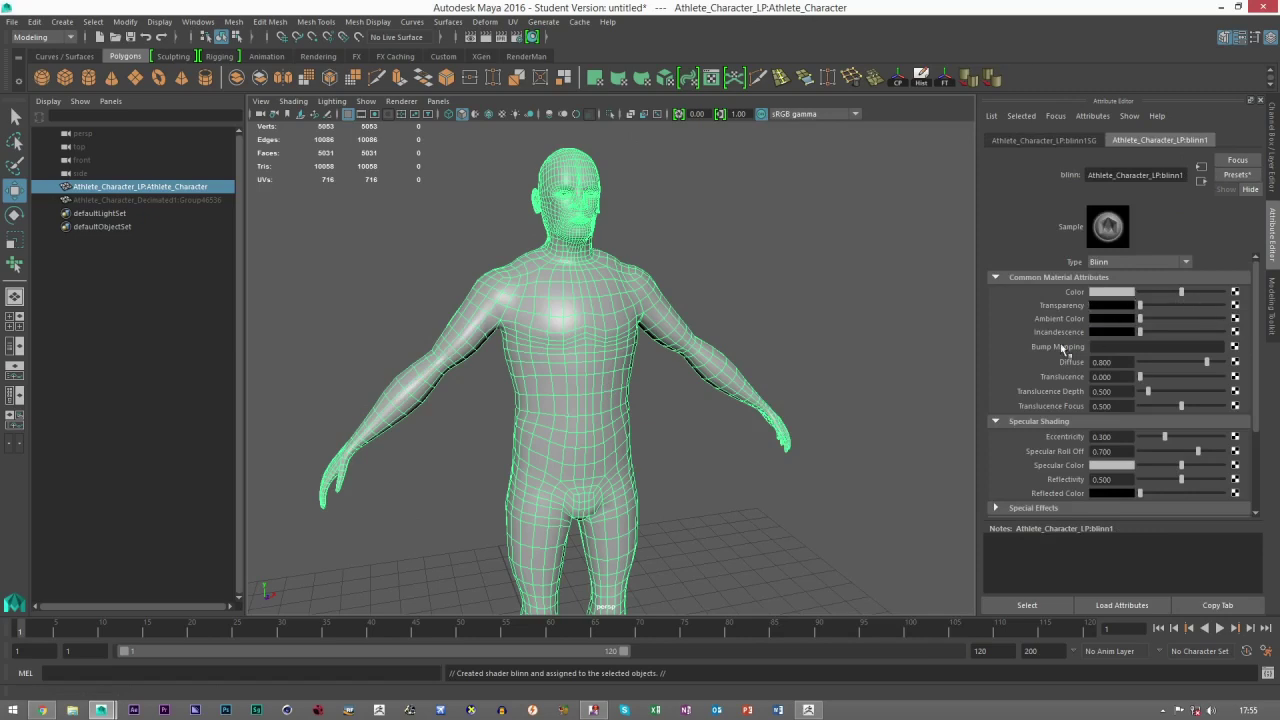
Connect a File texture to the Blinn material's bump mapping and use it as Tangent Space Normals.
{"action": "left_click", "coordinate": [1235, 346]}
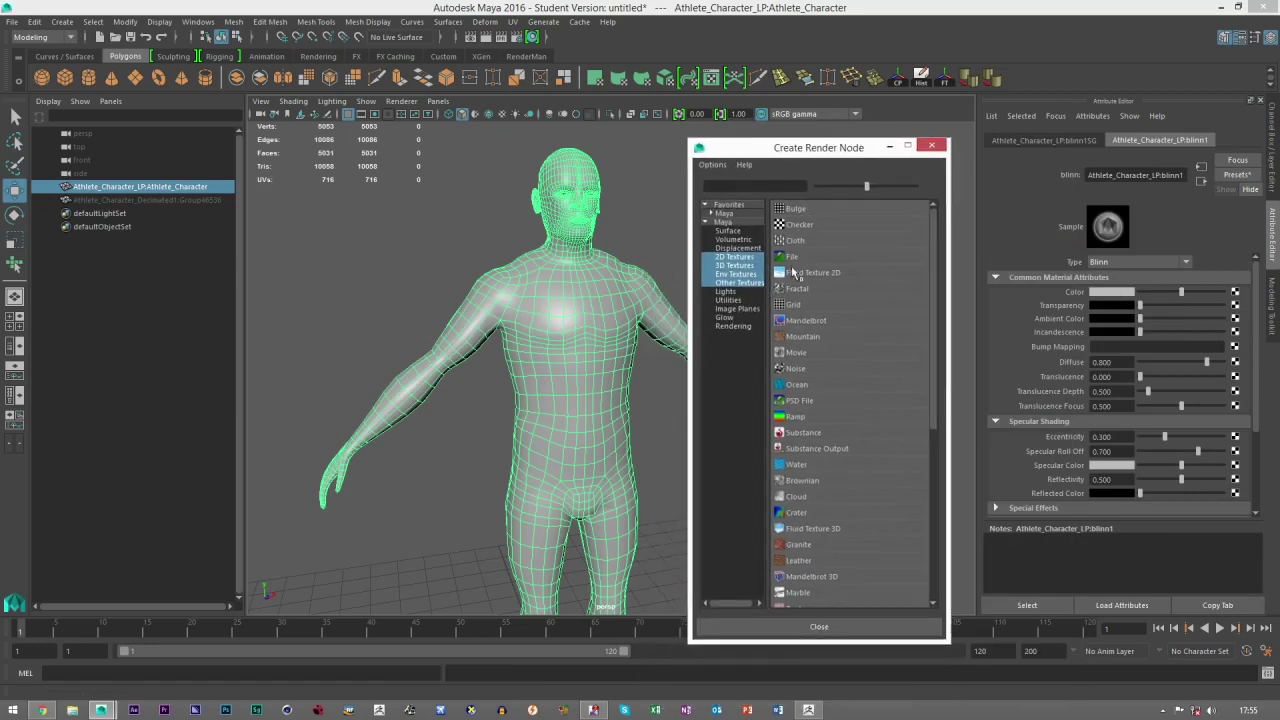
{"action": "left_click", "coordinate": [797, 260]}
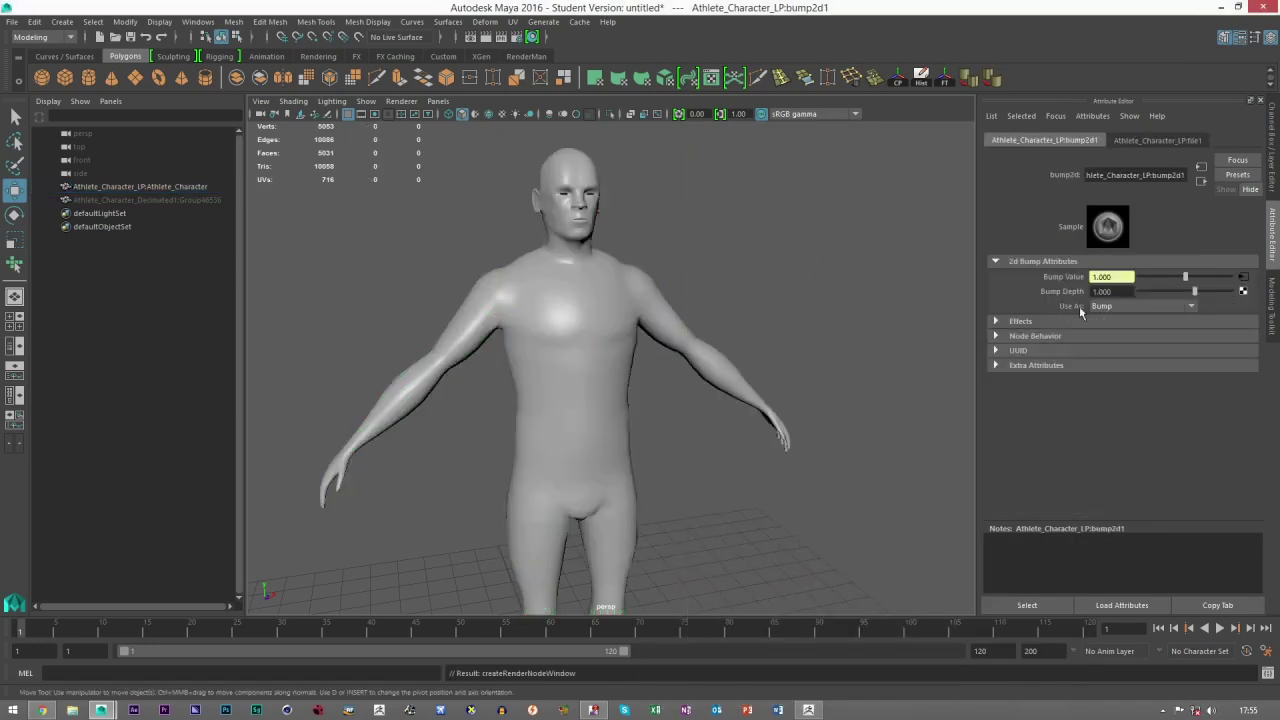
{"action": "left_click", "coordinate": [1116, 307]}
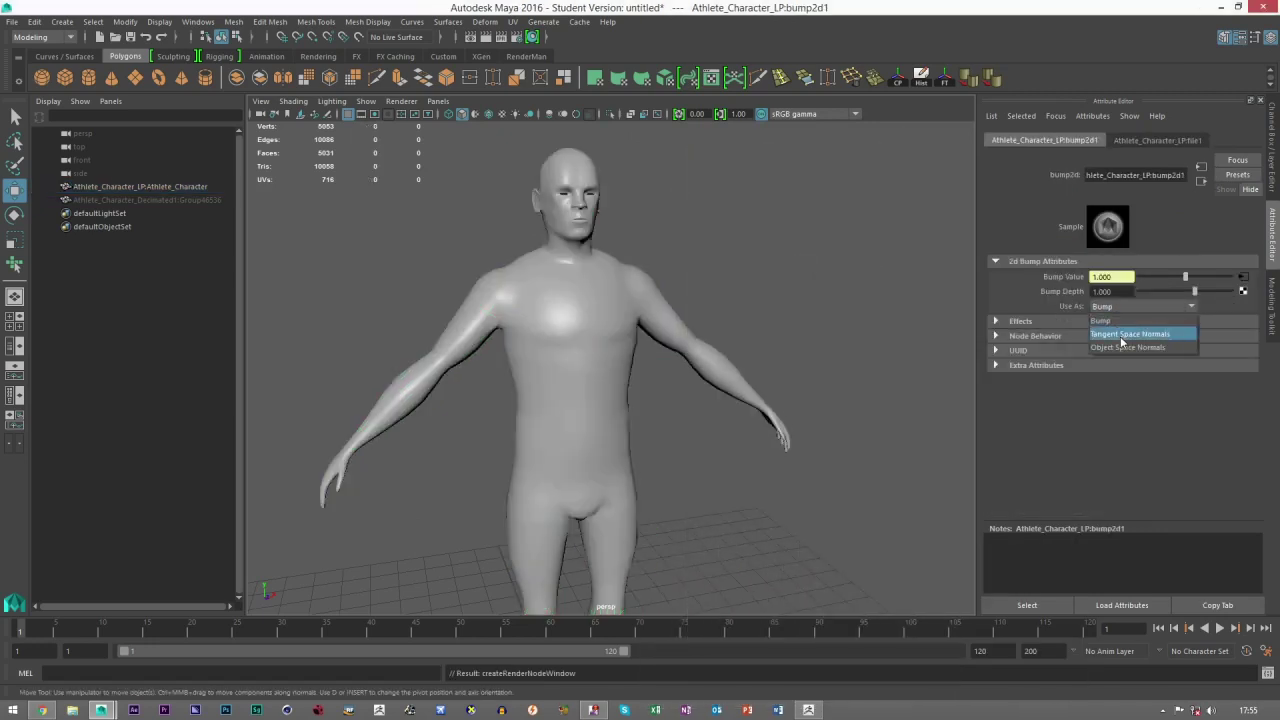
{"action": "left_click", "coordinate": [1122, 335]}
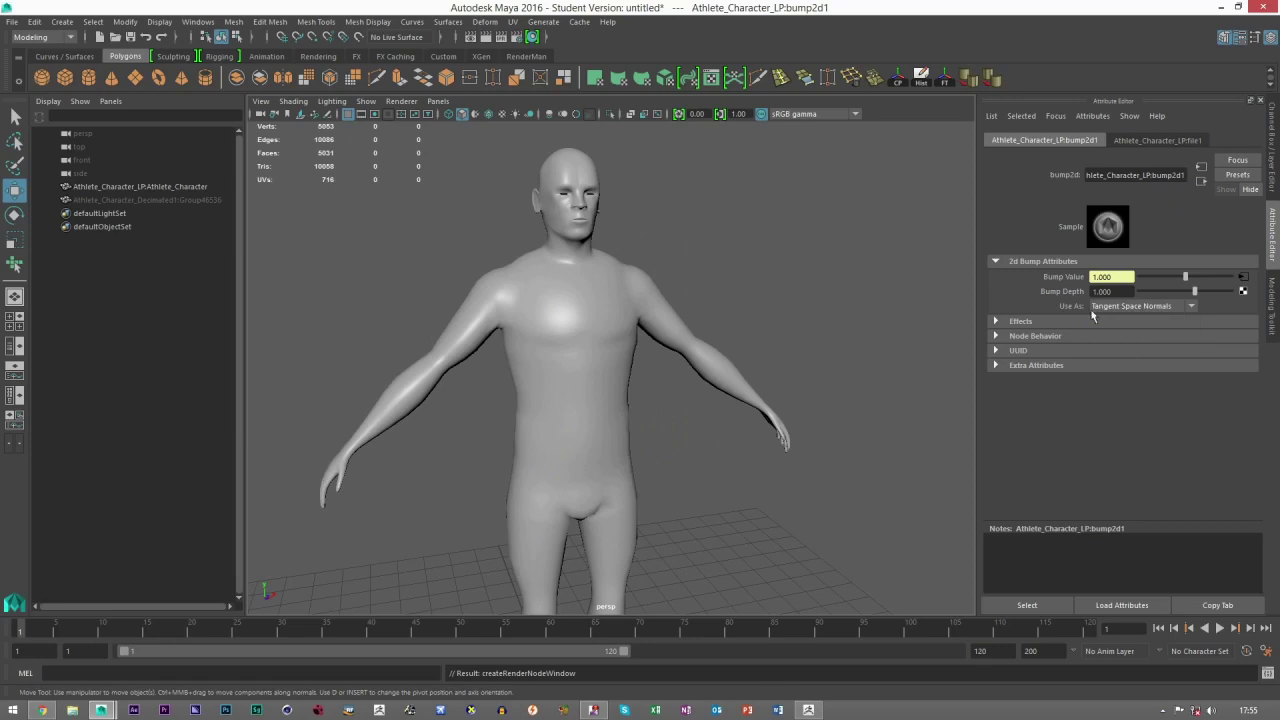
Load character_normals.tga from the Desktop as the image of the bump's file texture.
{"action": "left_click", "coordinate": [1242, 285]}
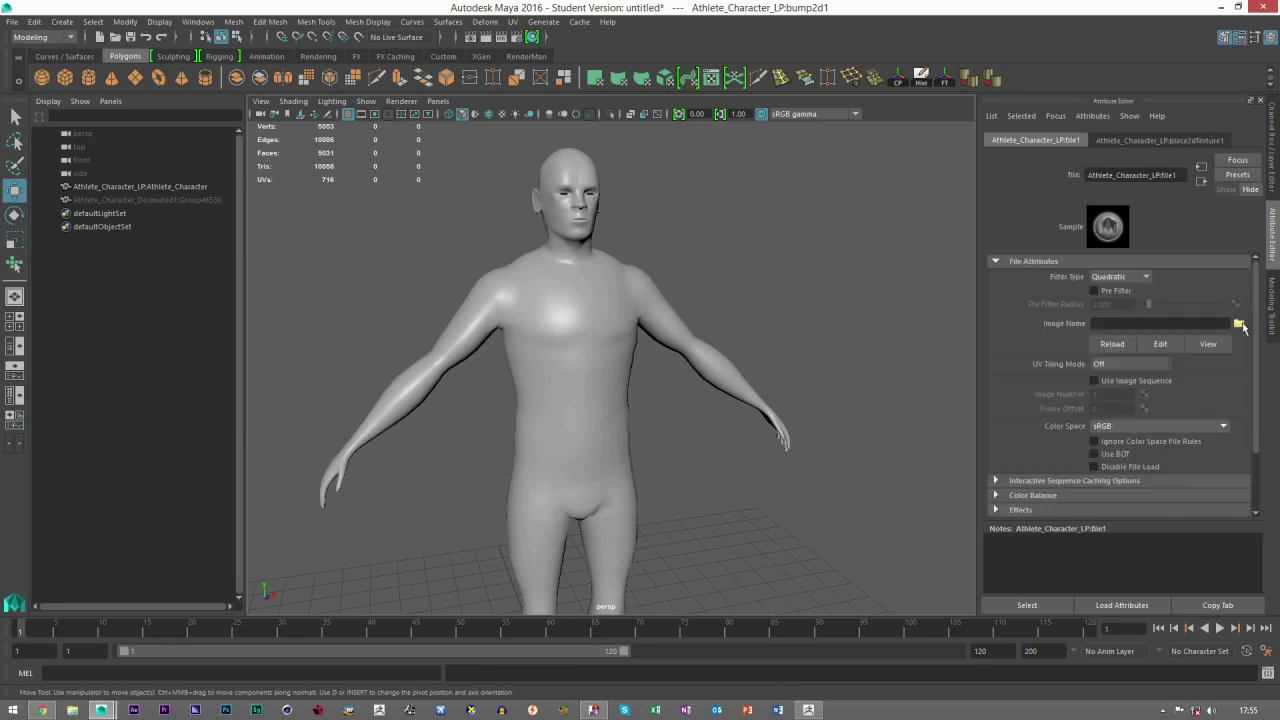
{"action": "left_click", "coordinate": [1238, 323]}
{"action": "left_click", "coordinate": [288, 204]}
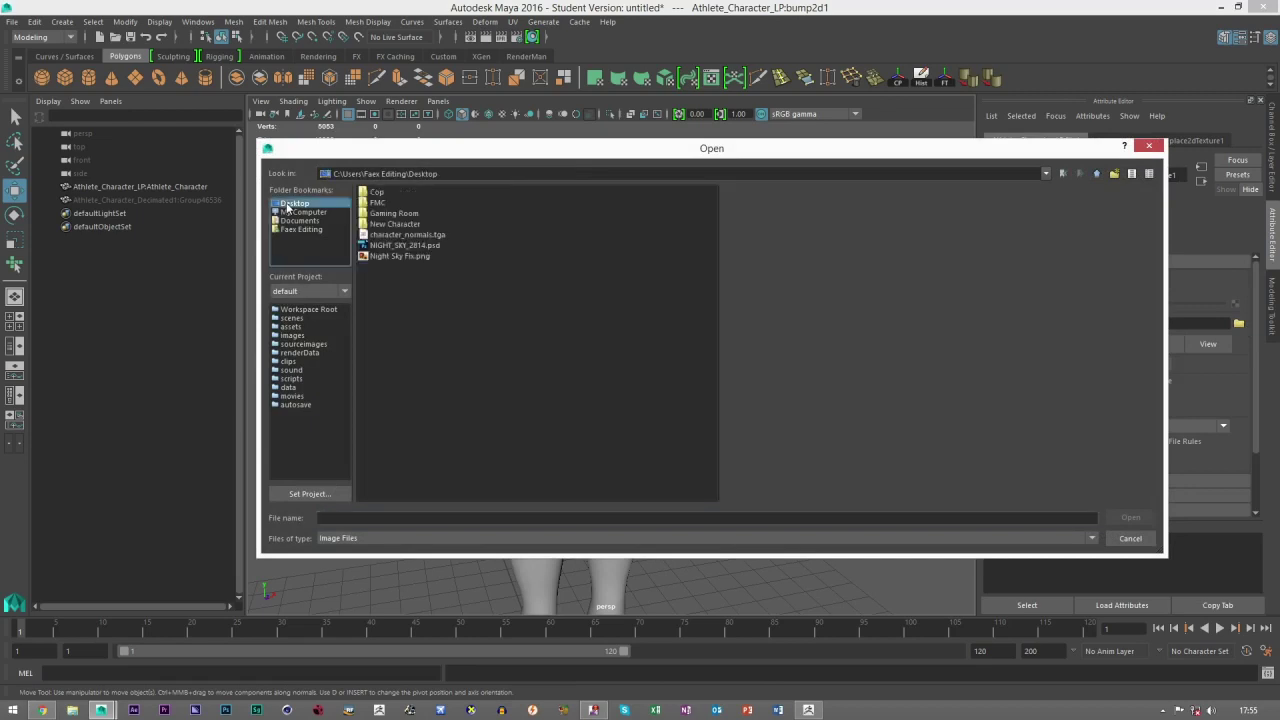
{"action": "double_click", "coordinate": [405, 234]}
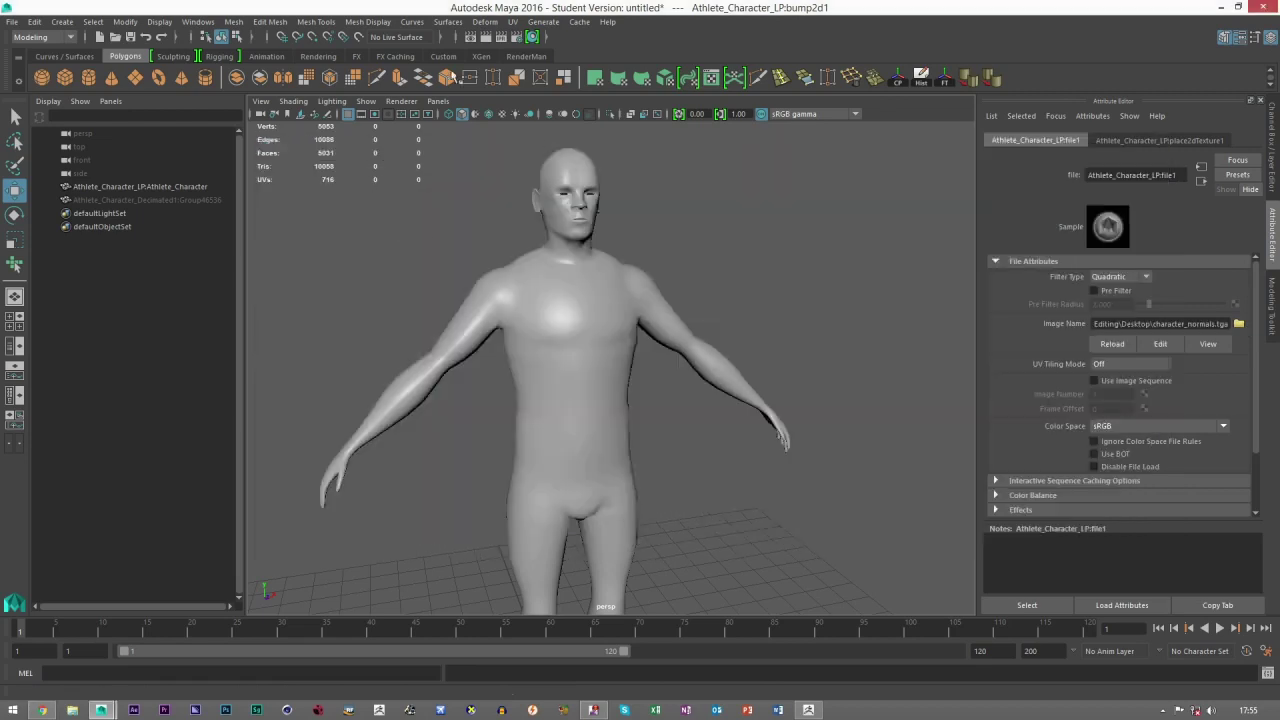
Turn on textured display in the viewport, deselect everything, and examine the normal map on the torso up close.
{"action": "left_click", "coordinate": [503, 114]}
{"action": "left_click", "coordinate": [765, 262]}
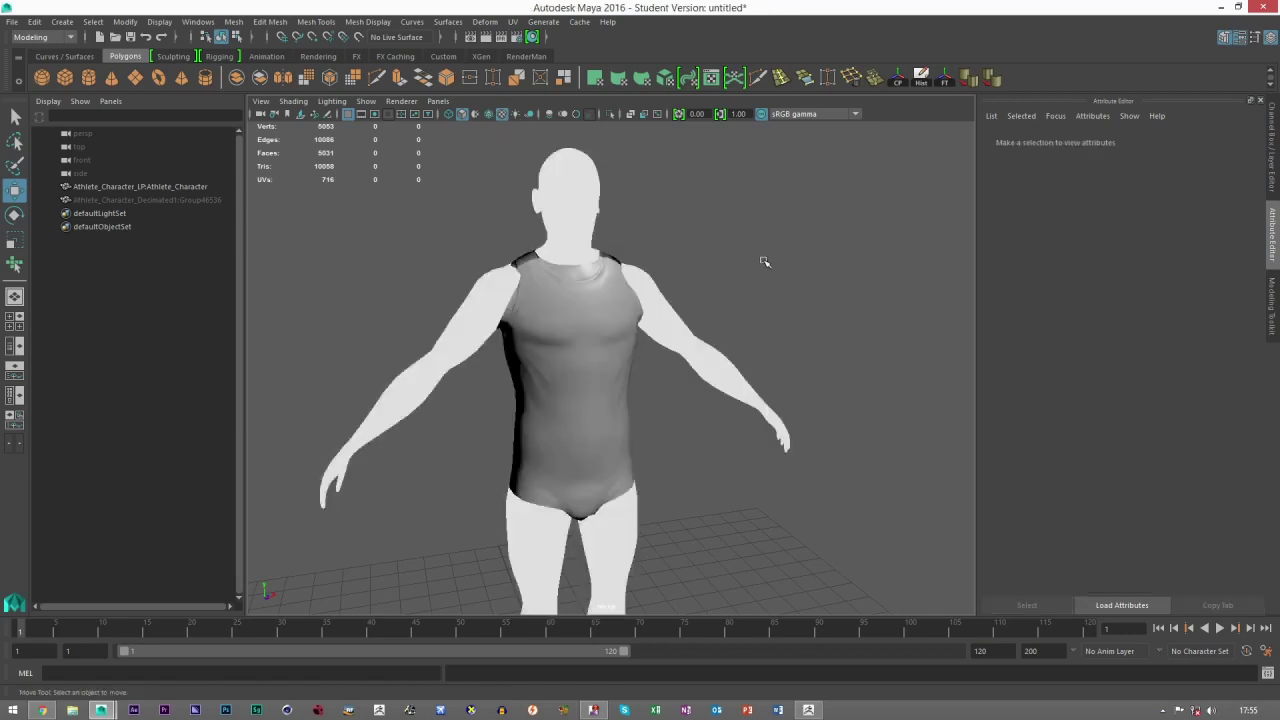
{"action": "left_click_drag", "start_coordinate": [671, 371], "coordinate": [624, 423], "text": "alt"}
{"action": "scroll", "coordinate": [622, 423], "scroll_direction": "up", "scroll_amount": 5}
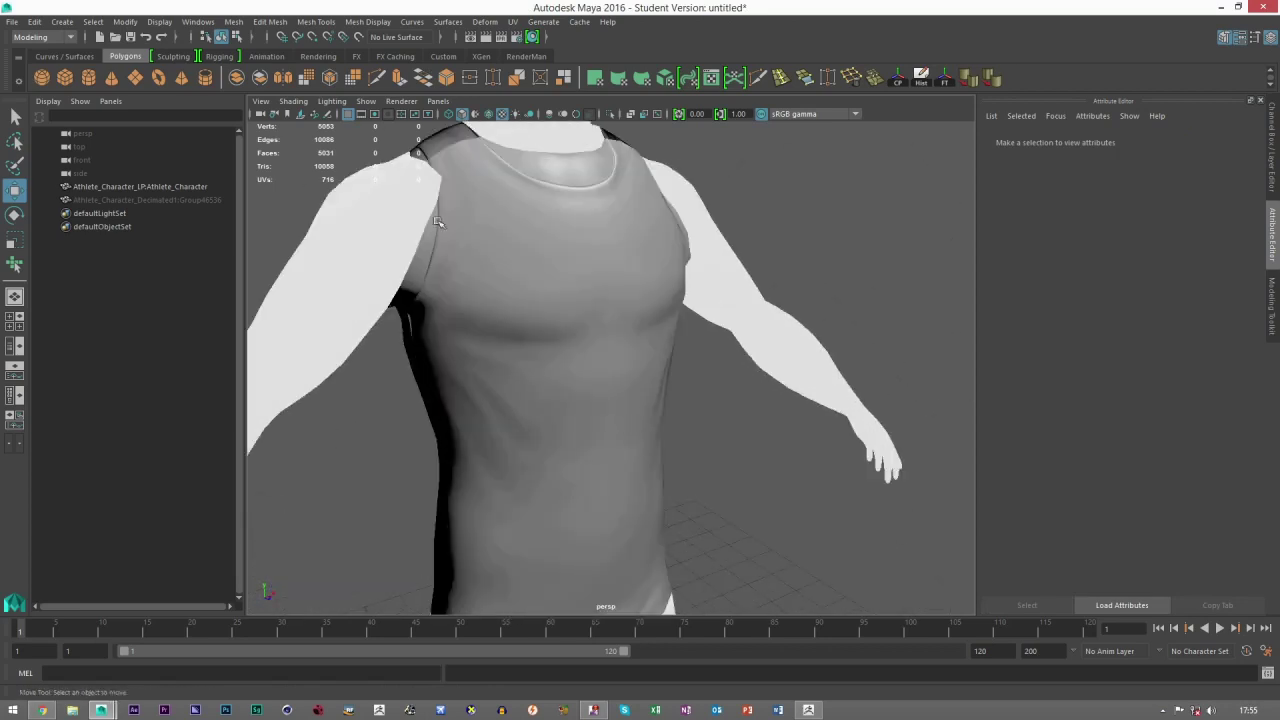
{"action": "middle_click_drag", "start_coordinate": [485, 290], "coordinate": [543, 381], "text": "alt"}
{"action": "scroll", "coordinate": [544, 381], "scroll_direction": "up", "scroll_amount": 2}
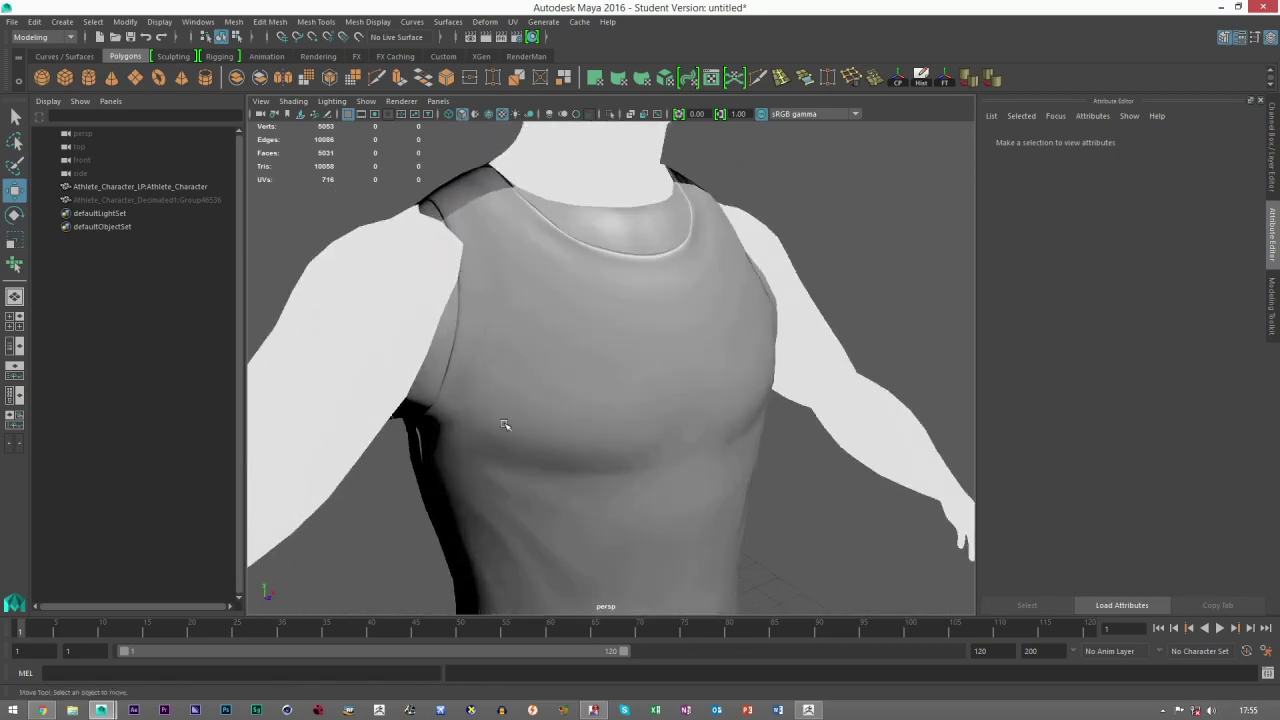
{"action": "scroll", "coordinate": [540, 445], "scroll_direction": "down", "scroll_amount": 5}
Switch the viewport renderer to Legacy High Quality Viewport and examine the normal map on the character's torso and shoulder.
{"action": "left_click", "coordinate": [405, 103]}
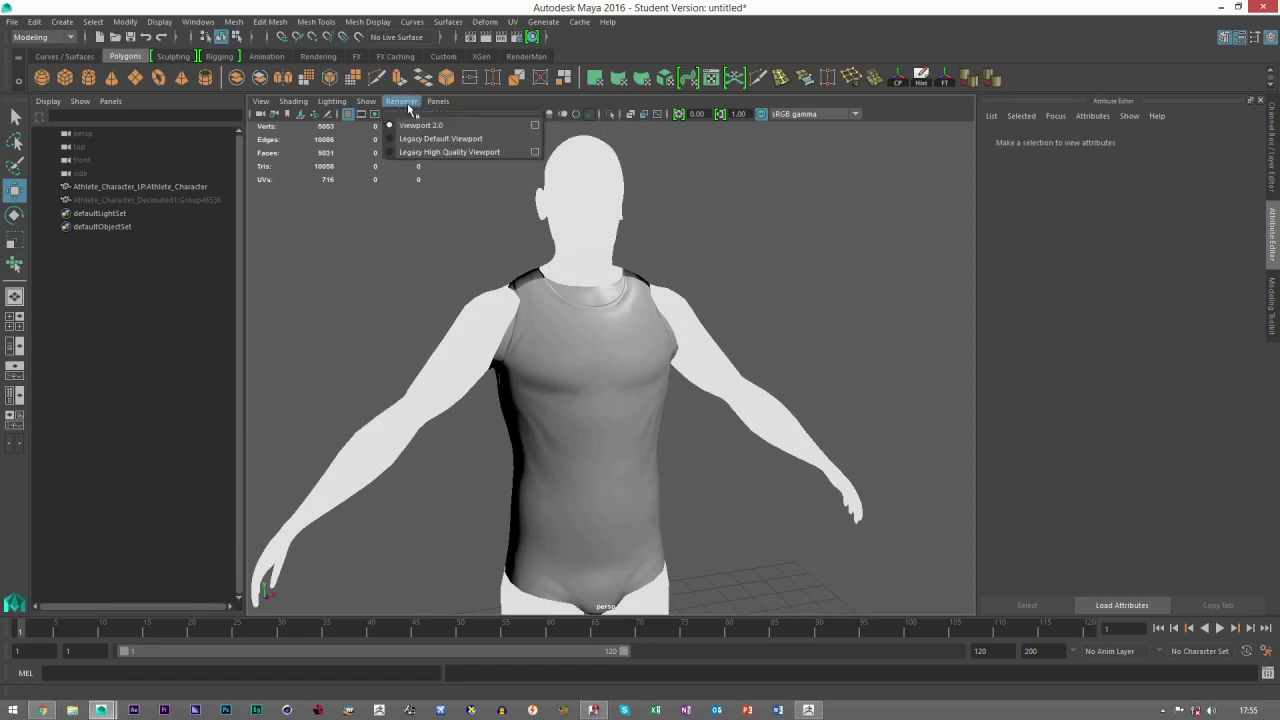
{"action": "left_click", "coordinate": [432, 151]}
{"action": "scroll", "coordinate": [694, 480], "scroll_direction": "down", "scroll_amount": 5}
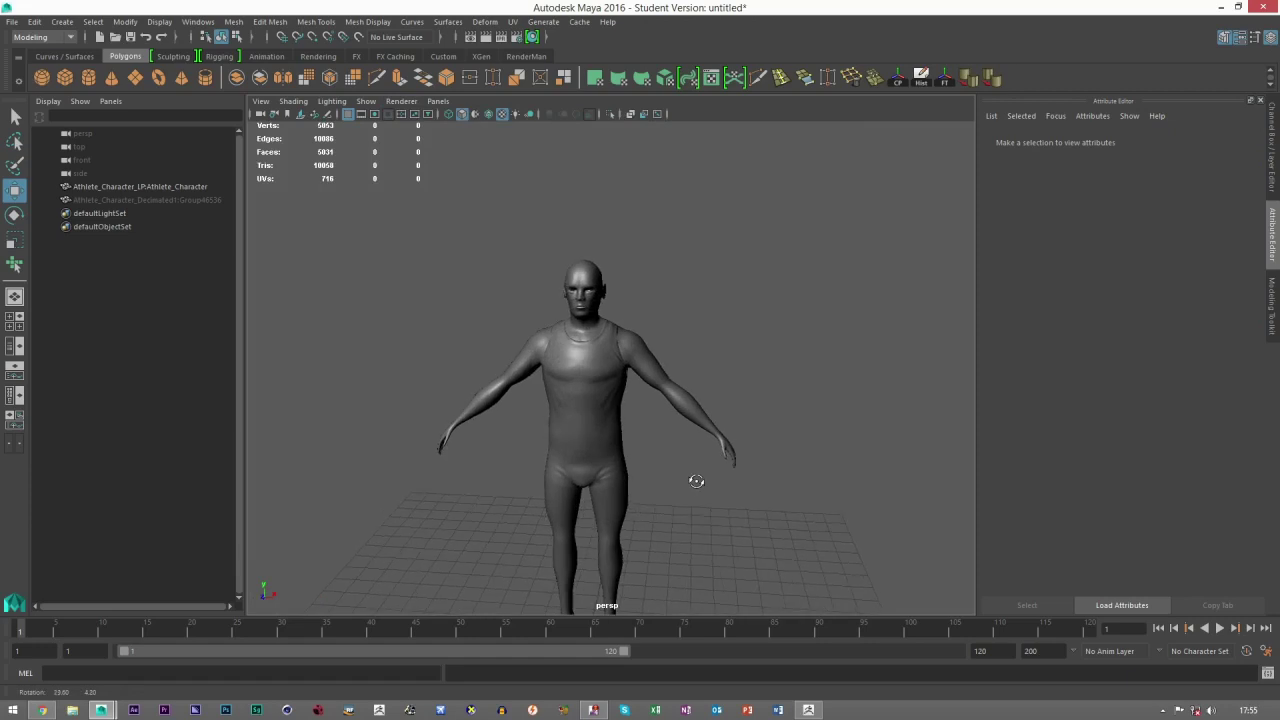
{"action": "scroll", "coordinate": [686, 485], "scroll_direction": "up", "scroll_amount": 3}
{"action": "left_click_drag", "start_coordinate": [686, 433], "coordinate": [683, 314], "text": "alt"}
{"action": "scroll", "coordinate": [569, 443], "scroll_direction": "up", "scroll_amount": 3}
{"action": "scroll", "coordinate": [697, 416], "scroll_direction": "up", "scroll_amount": 3}
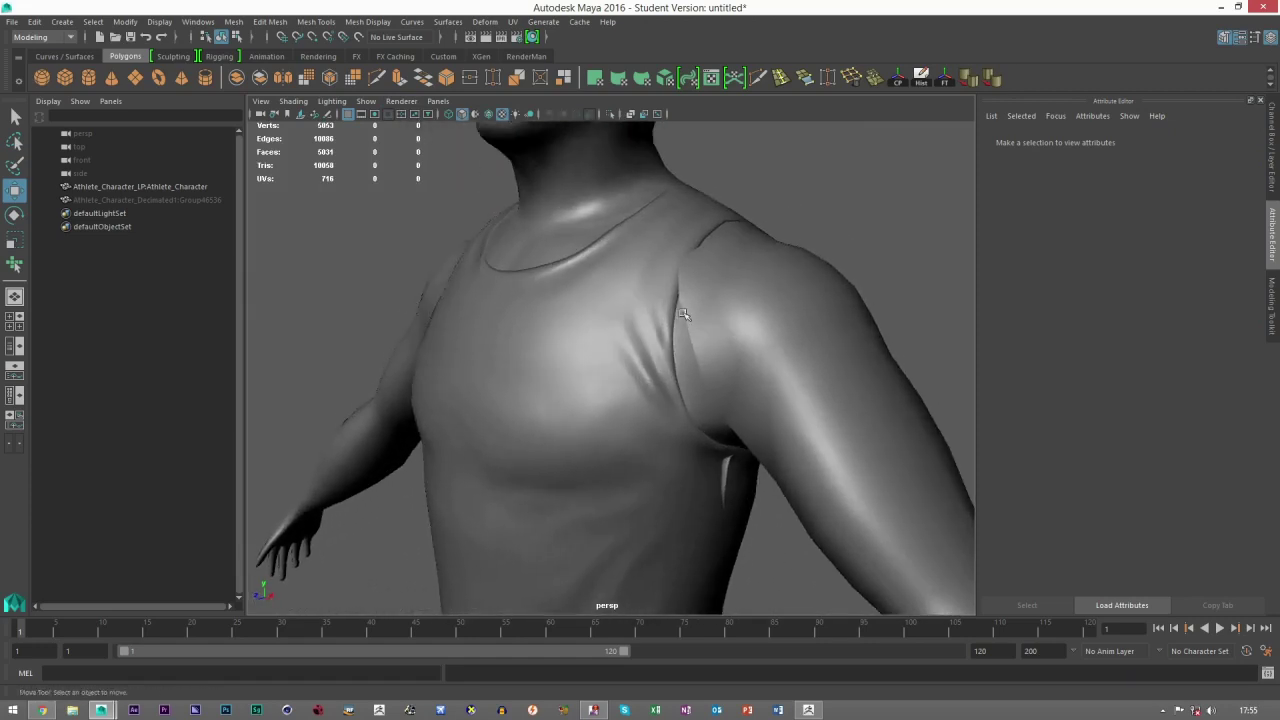
{"action": "left_click_drag", "start_coordinate": [685, 362], "coordinate": [675, 404], "text": "alt"}
Compare the low-poly wireframe with the normal-mapped collar and shoulder detail by selecting and deselecting the character.
{"action": "left_click", "coordinate": [675, 404]}
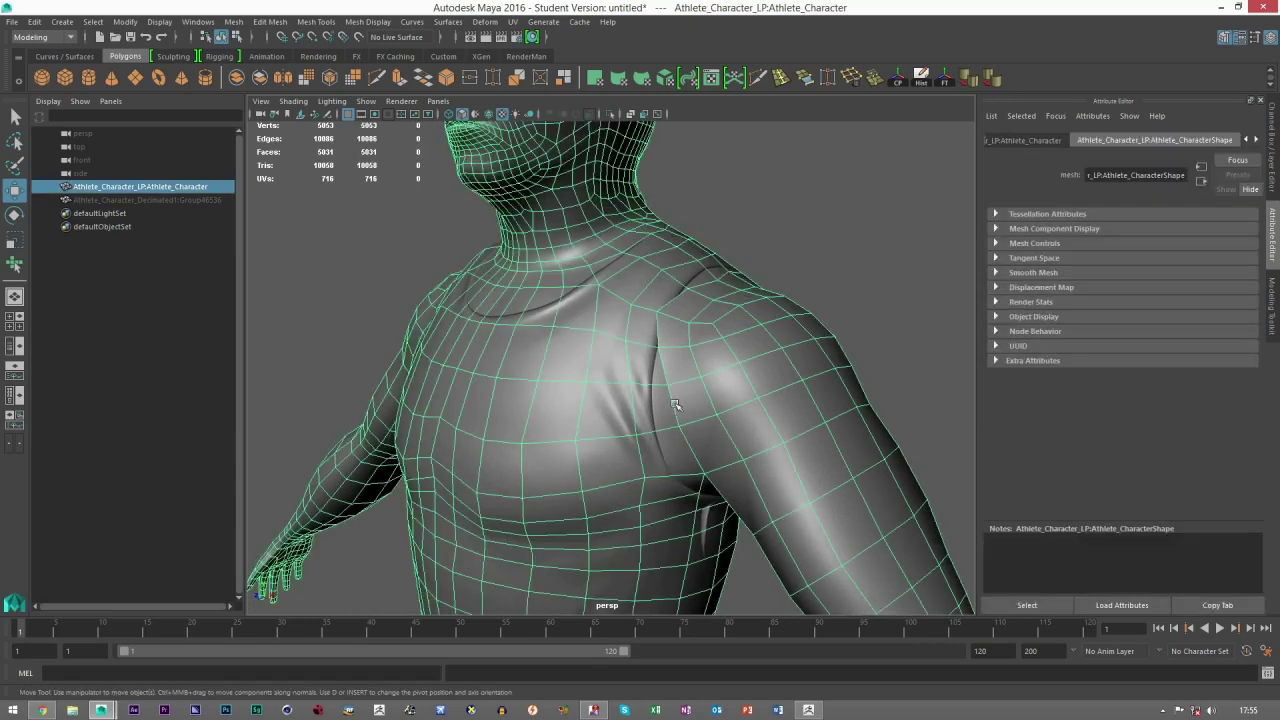
{"action": "left_click_drag", "start_coordinate": [689, 304], "coordinate": [672, 443], "text": "alt"}
{"action": "left_click_drag", "start_coordinate": [615, 472], "coordinate": [531, 390], "text": "alt"}
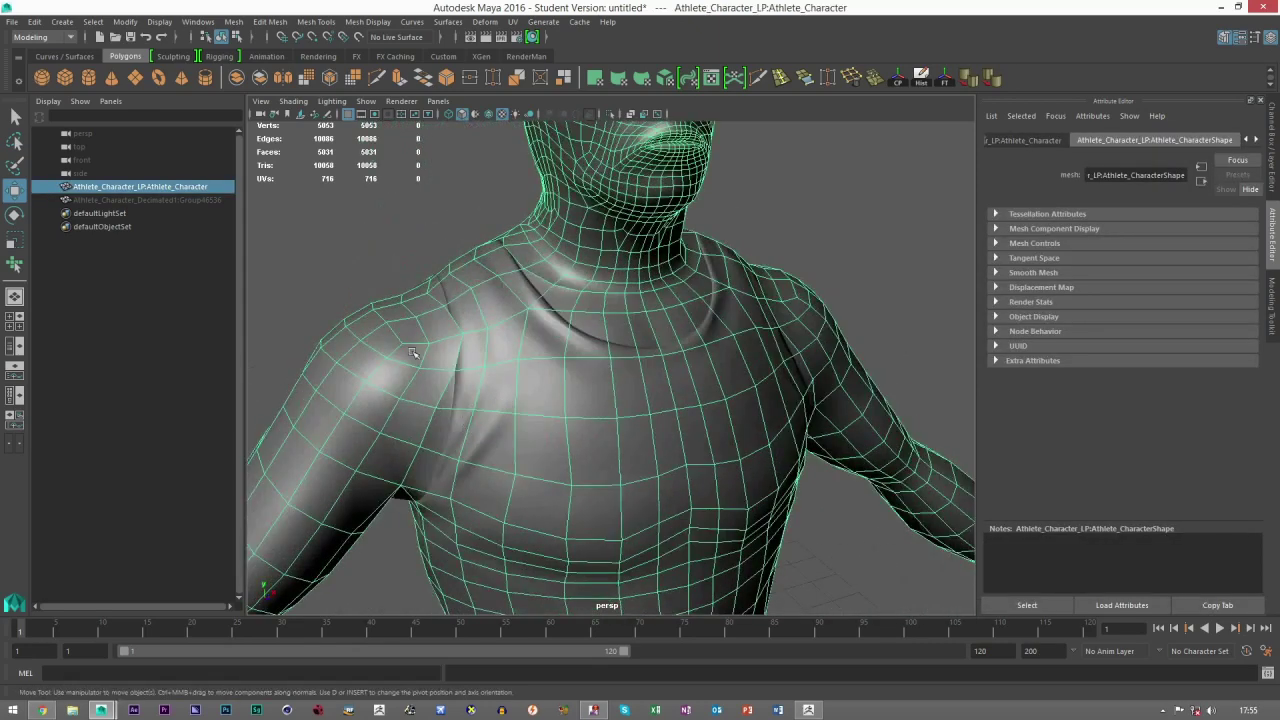
{"action": "scroll", "coordinate": [412, 352], "scroll_direction": "down", "scroll_amount": 4}
{"action": "left_click", "coordinate": [394, 277]}
{"action": "scroll", "coordinate": [460, 432], "scroll_direction": "up", "scroll_amount": 5}
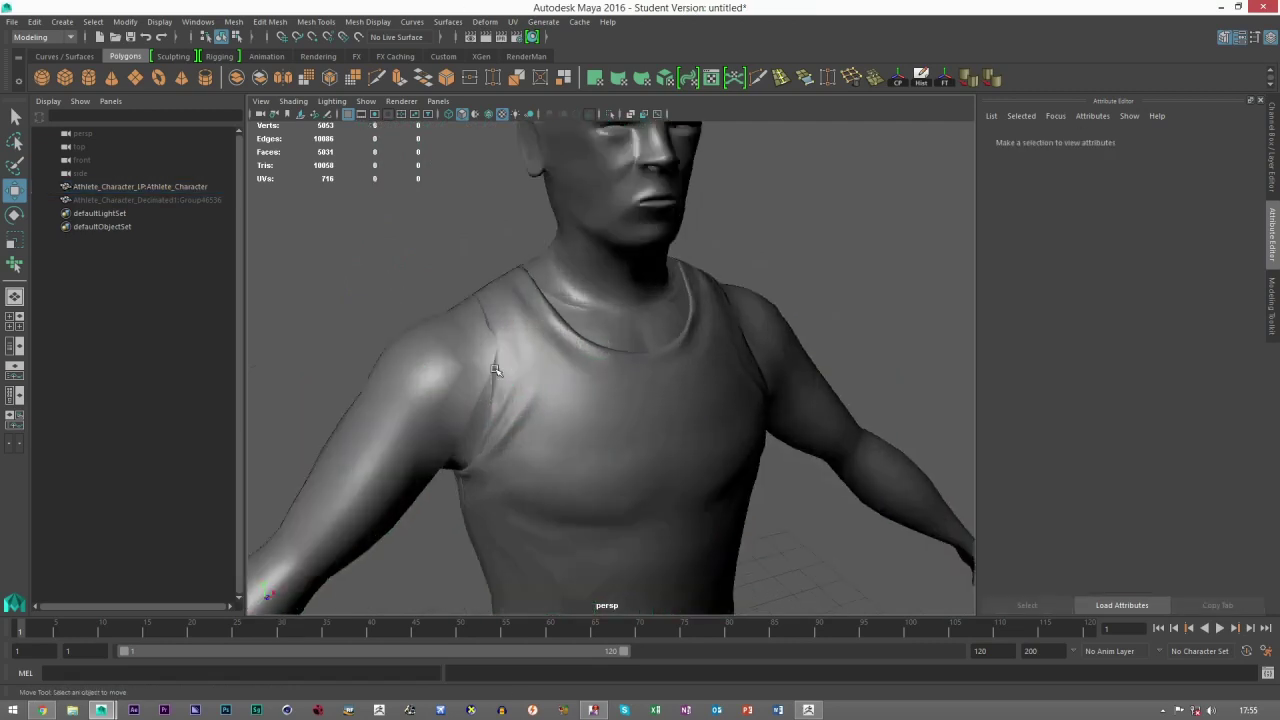
{"action": "left_click", "coordinate": [557, 245]}
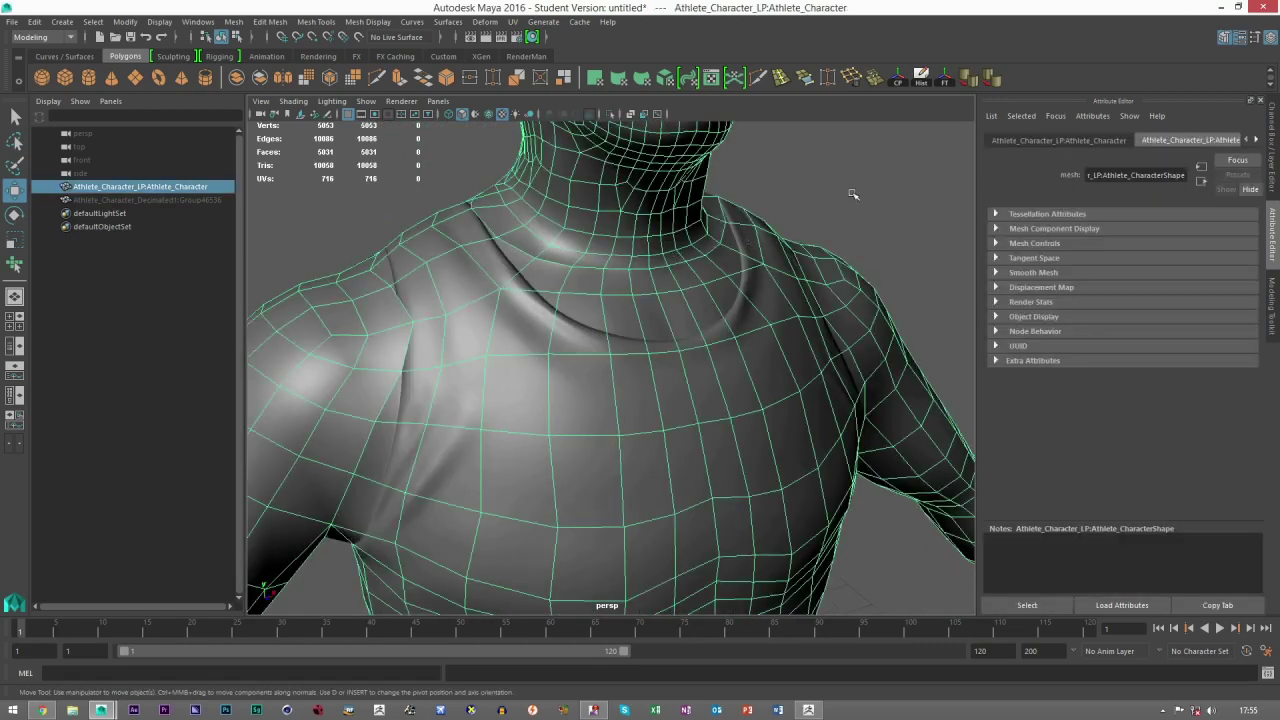
{"action": "left_click", "coordinate": [854, 194]}
{"action": "left_click_drag", "start_coordinate": [854, 194], "coordinate": [751, 337], "text": "alt"}
{"action": "left_click", "coordinate": [697, 330]}
Show the Modeling Toolkit in place of the Attribute Editor and clear the character selection.
{"action": "left_click", "coordinate": [1272, 296]}
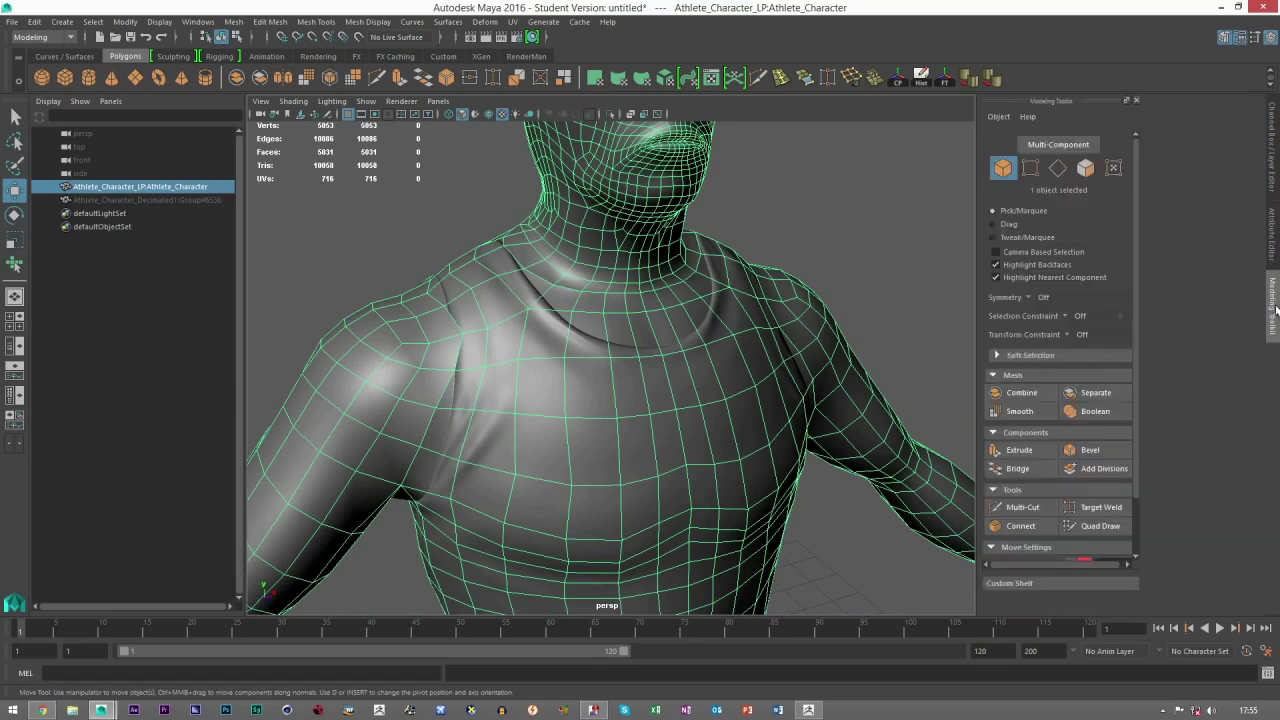
{"action": "left_click", "coordinate": [1209, 169]}
{"action": "left_click_drag", "start_coordinate": [802, 302], "coordinate": [613, 327], "text": "alt"}
{"action": "left_click", "coordinate": [1154, 169]}
{"action": "left_click", "coordinate": [1127, 168]}
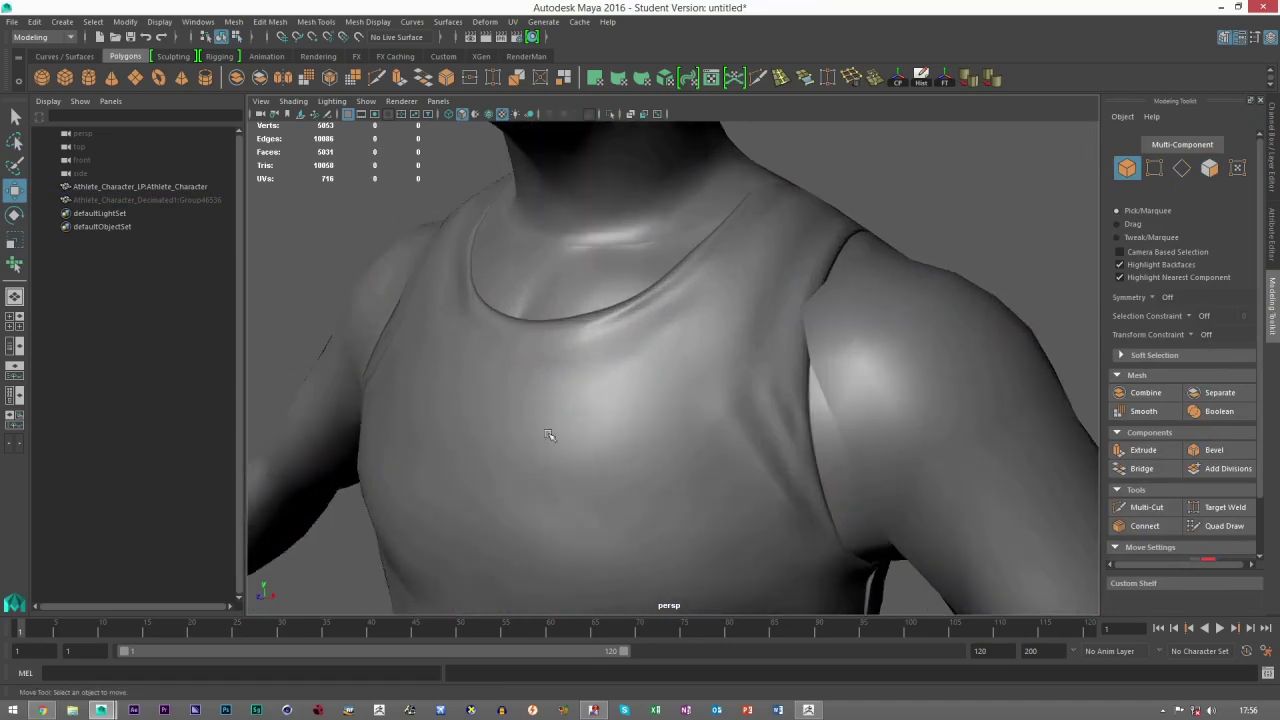
Examine the shirt's chest folds with the low-poly wireframe shown and hidden.
{"action": "left_click_drag", "start_coordinate": [548, 434], "coordinate": [595, 458], "text": "alt"}
{"action": "scroll", "coordinate": [654, 381], "scroll_direction": "down", "scroll_amount": 5}
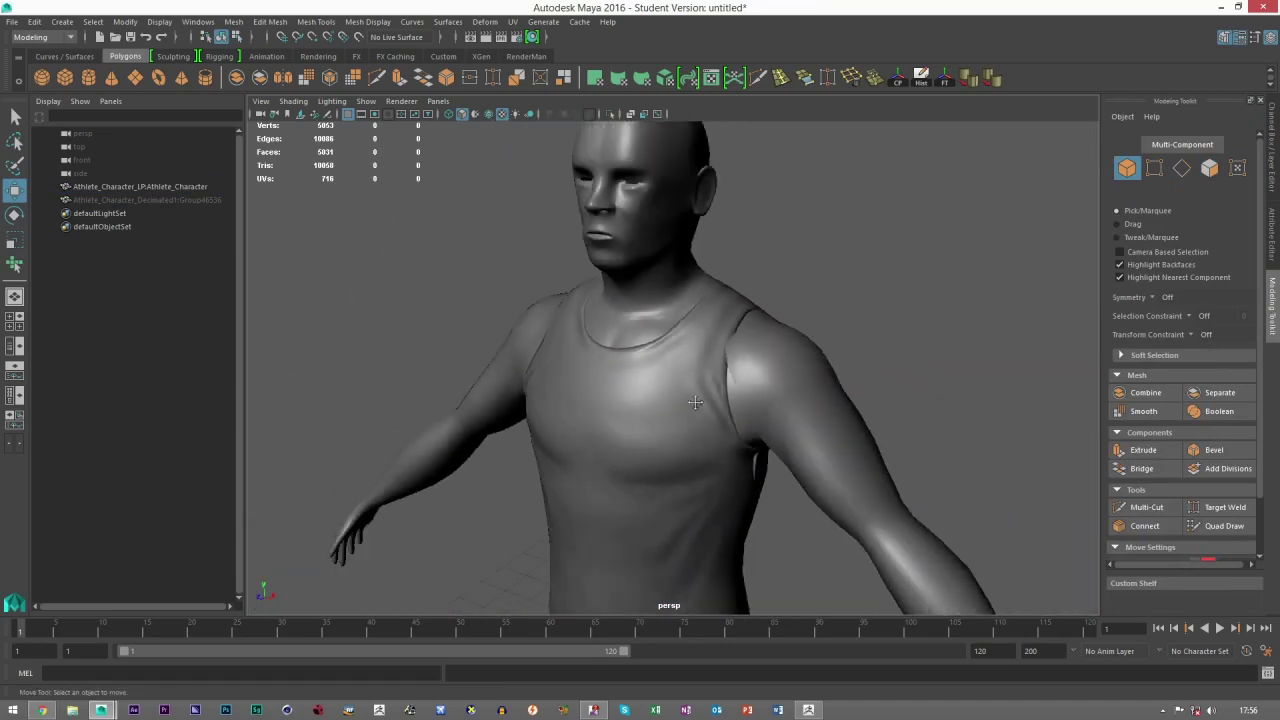
{"action": "middle_click_drag", "start_coordinate": [614, 352], "coordinate": [586, 300], "text": "alt"}
{"action": "scroll", "coordinate": [607, 403], "scroll_direction": "up", "scroll_amount": 1}
{"action": "left_click", "coordinate": [600, 402]}
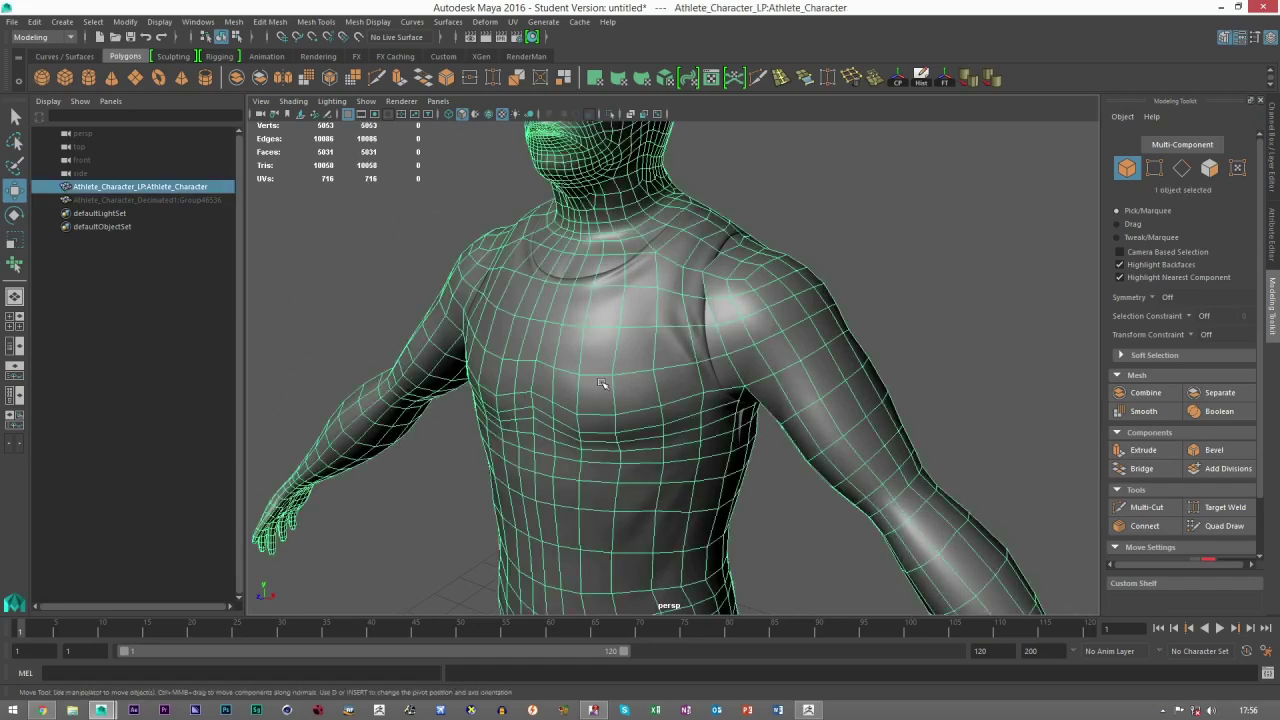
{"action": "left_click", "coordinate": [893, 264]}
{"action": "left_click_drag", "start_coordinate": [893, 264], "coordinate": [648, 410], "text": "alt"}
Inspect the normal-mapped folds around the shorts, hips, lower back and upper back of the character.
{"action": "middle_click_drag", "start_coordinate": [738, 550], "coordinate": [674, 374], "text": "alt"}
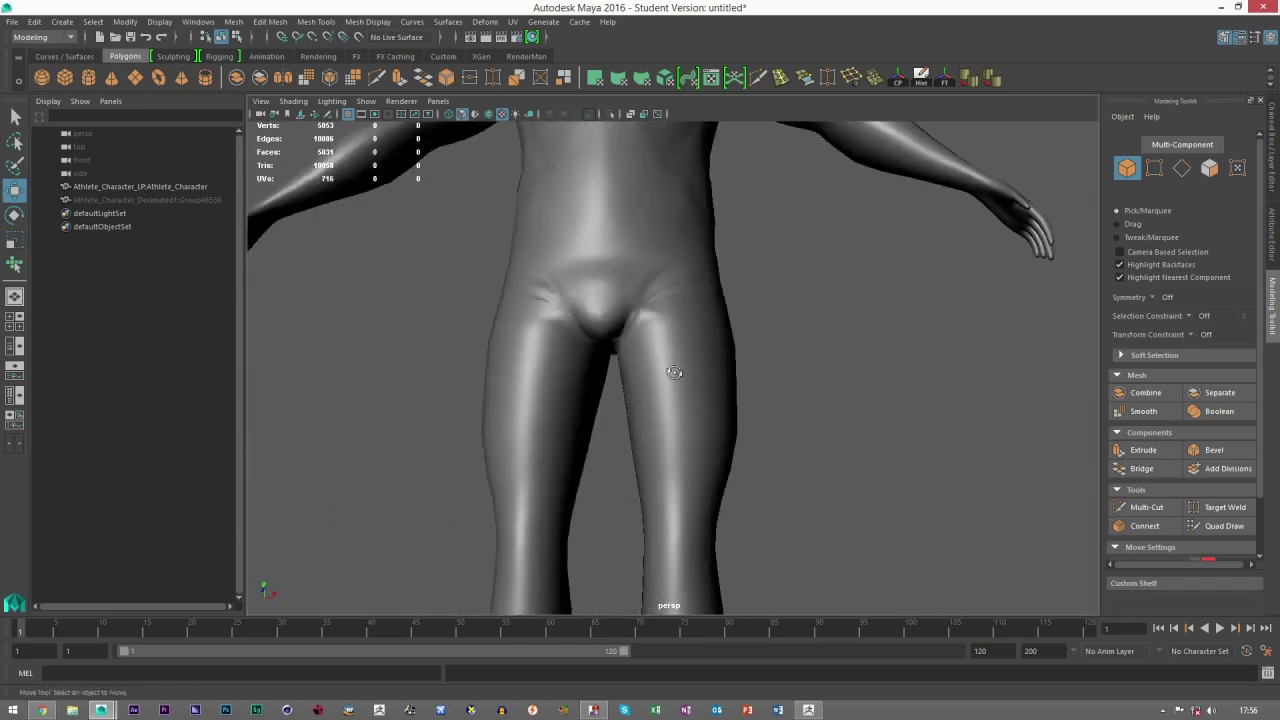
{"action": "scroll", "coordinate": [651, 400], "scroll_direction": "up", "scroll_amount": 5}
{"action": "left_click_drag", "start_coordinate": [651, 400], "coordinate": [680, 426], "text": "alt"}
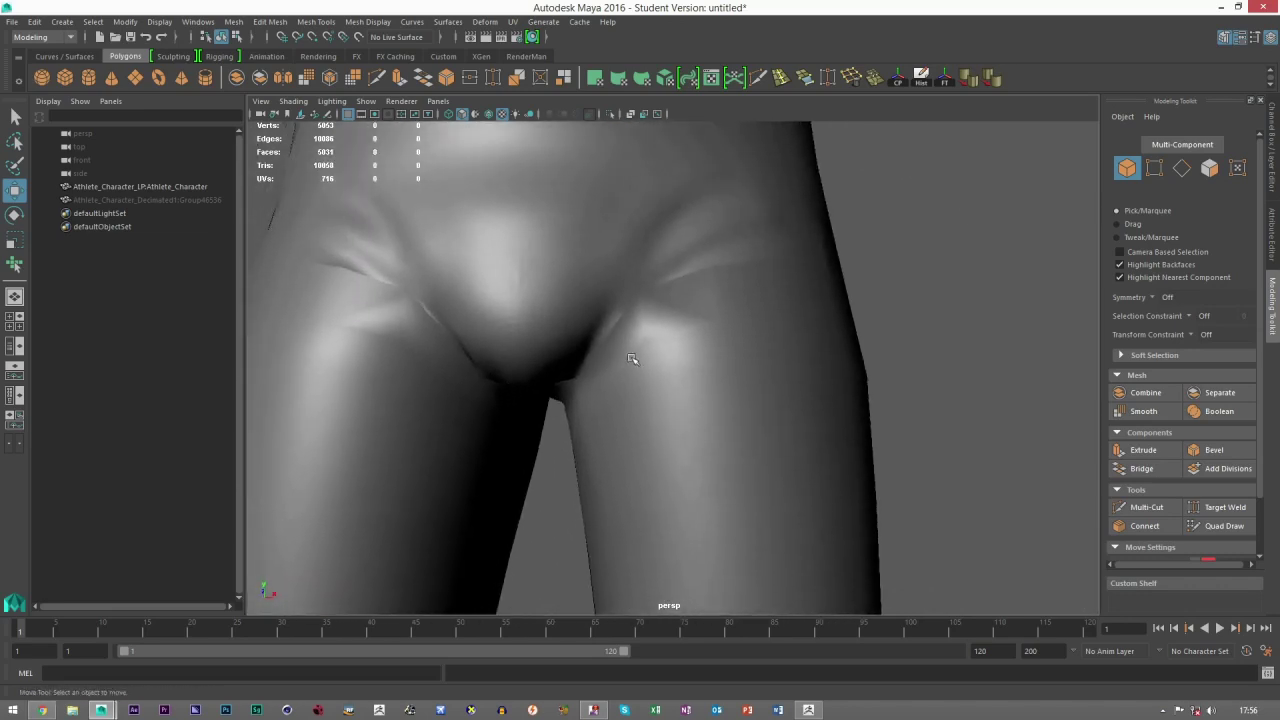
{"action": "scroll", "coordinate": [631, 357], "scroll_direction": "down", "scroll_amount": 4}
{"action": "middle_click_drag", "start_coordinate": [637, 400], "coordinate": [635, 416], "text": "alt"}
{"action": "left_click_drag", "start_coordinate": [670, 318], "coordinate": [522, 424], "text": "alt"}
{"action": "left_click_drag", "start_coordinate": [609, 393], "coordinate": [610, 420], "text": "alt"}
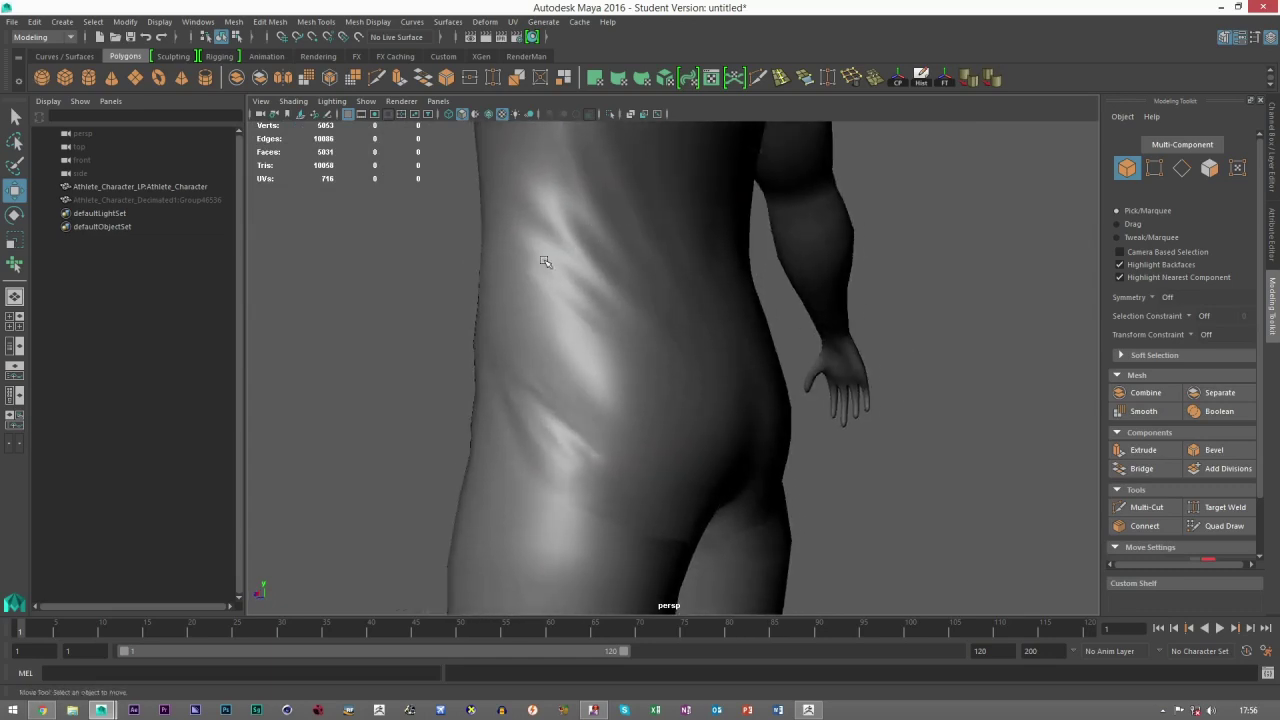
{"action": "left_click_drag", "start_coordinate": [545, 255], "coordinate": [598, 326], "text": "alt"}
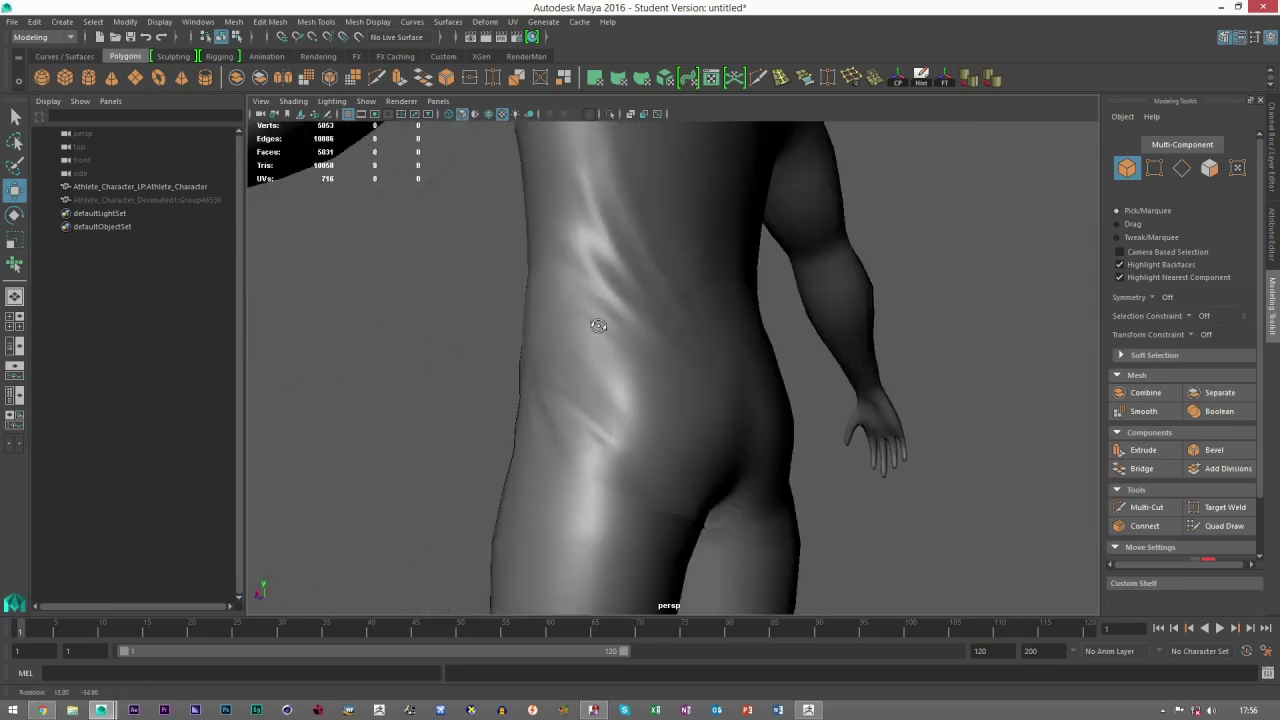
{"action": "left_click_drag", "start_coordinate": [650, 398], "coordinate": [709, 434], "text": "alt"}
{"action": "scroll", "coordinate": [705, 432], "scroll_direction": "down", "scroll_amount": 5}
{"action": "middle_click_drag", "start_coordinate": [689, 426], "coordinate": [700, 471], "text": "alt"}
{"action": "left_click_drag", "start_coordinate": [700, 471], "coordinate": [634, 491], "text": "alt"}
{"action": "scroll", "coordinate": [666, 480], "scroll_direction": "up", "scroll_amount": 6}
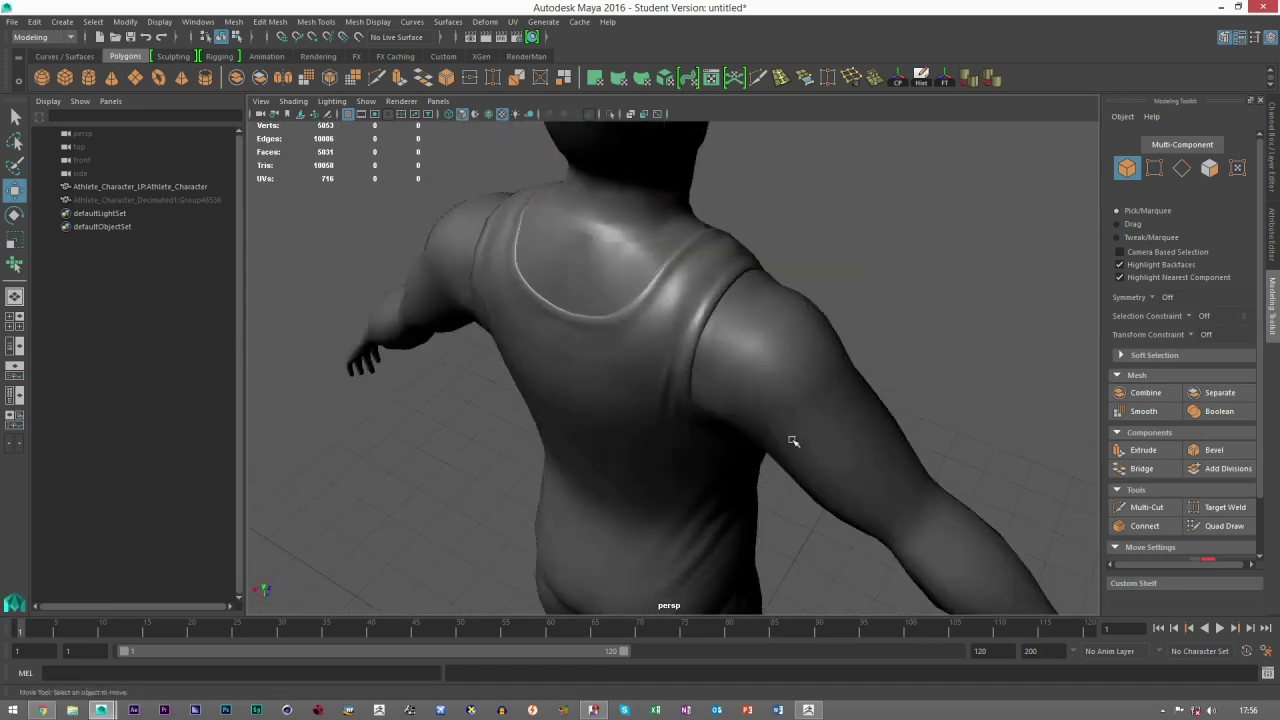
Review the character from the front, selecting and deselecting it to check the torso detail against the wireframe.
{"action": "left_click_drag", "start_coordinate": [935, 426], "coordinate": [631, 306], "text": "alt"}
{"action": "scroll", "coordinate": [831, 454], "scroll_direction": "down", "scroll_amount": 8}
{"action": "left_click_drag", "start_coordinate": [831, 454], "coordinate": [656, 366], "text": "alt"}
{"action": "left_click", "coordinate": [597, 297]}
{"action": "left_click", "coordinate": [755, 335]}
{"action": "left_click_drag", "start_coordinate": [760, 329], "coordinate": [691, 364], "text": "alt"}
{"action": "scroll", "coordinate": [688, 365], "scroll_direction": "up", "scroll_amount": 4}
{"action": "middle_click_drag", "start_coordinate": [680, 368], "coordinate": [775, 479], "text": "alt"}
{"action": "scroll", "coordinate": [595, 312], "scroll_direction": "up", "scroll_amount": 3}
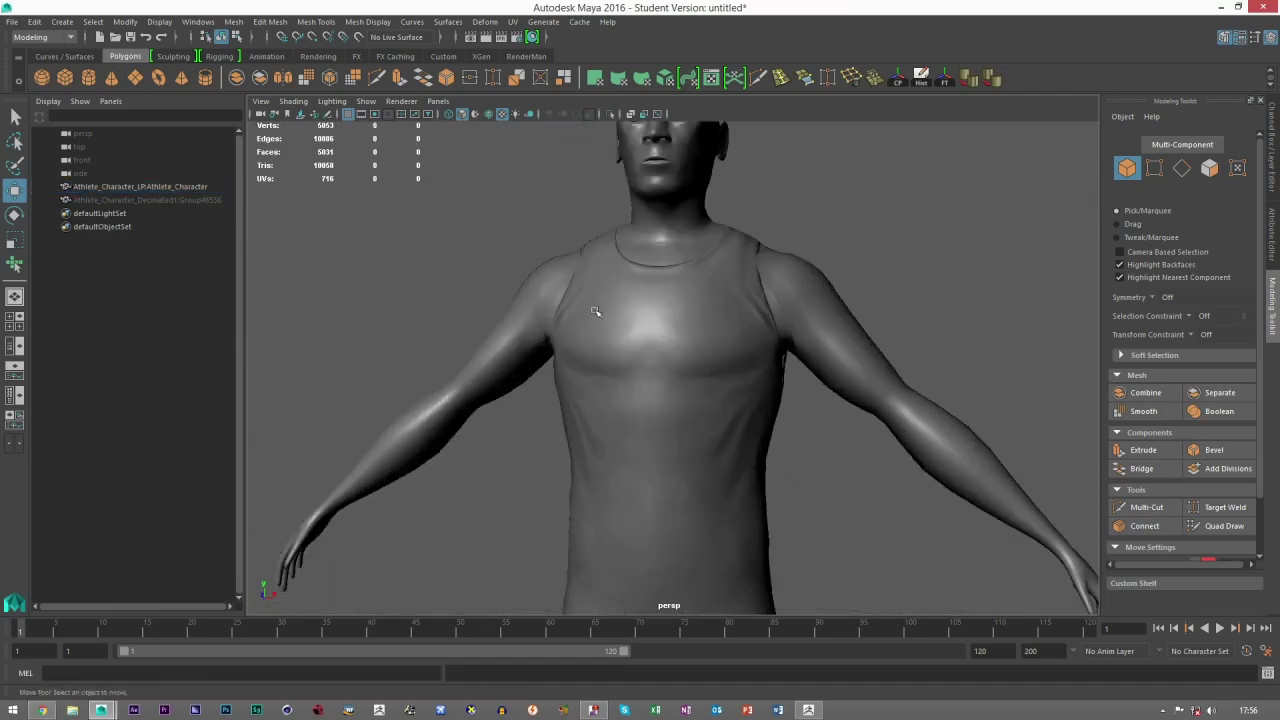
{"action": "left_click", "coordinate": [668, 347]}
{"action": "left_click", "coordinate": [840, 279]}
Switch to ZBrush and examine the high-poly athlete from the front and side.
{"action": "left_click", "coordinate": [808, 710]}
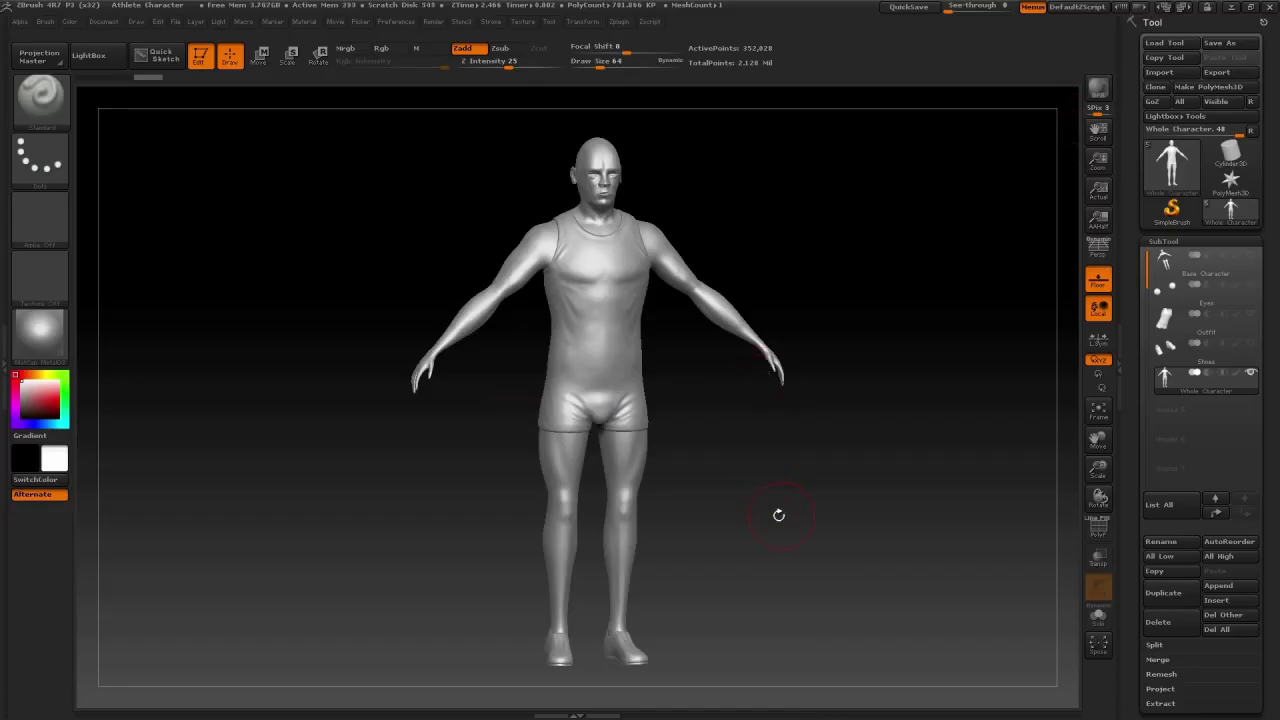
{"action": "mouse_move", "coordinate": [750, 500]}
{"action": "left_mouse_down"}
{"action": "mouse_move", "coordinate": [720, 486]}
{"action": "mouse_move", "coordinate": [770, 488]}
{"action": "left_mouse_up"}
{"action": "right_click_drag", "start_coordinate": [770, 488], "coordinate": [767, 496], "text": "shift"}
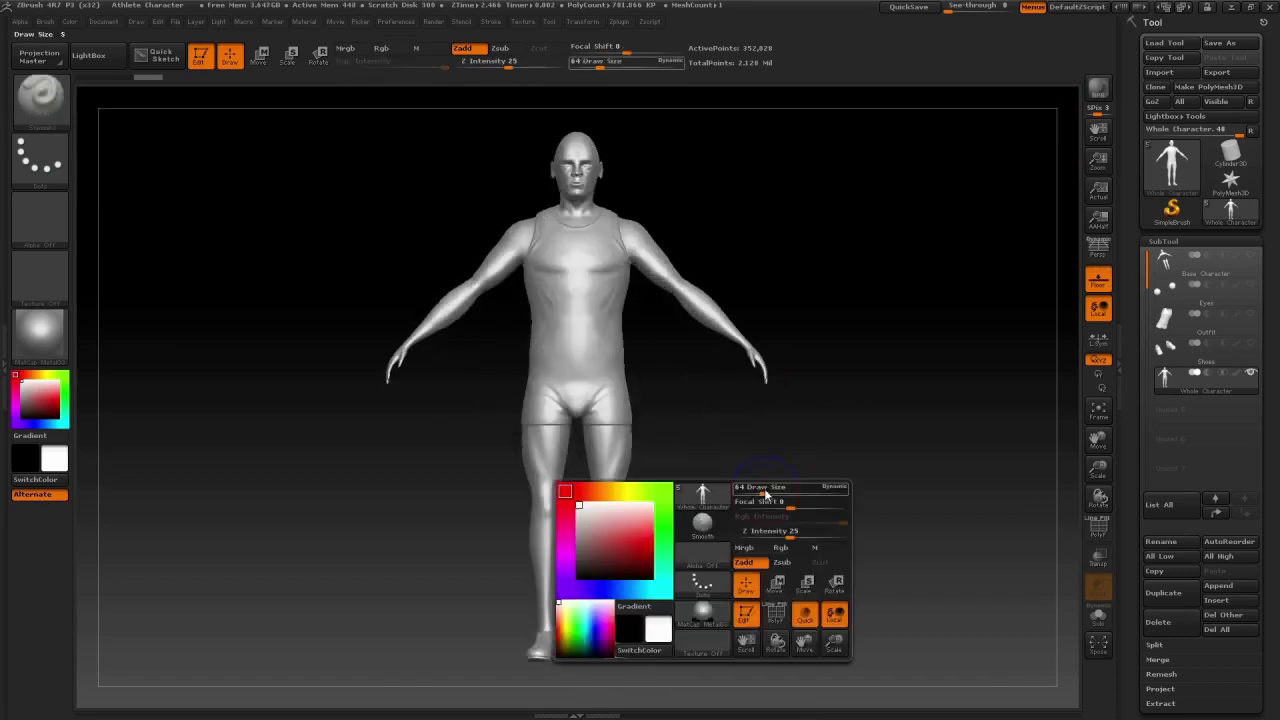
{"action": "left_click_drag", "start_coordinate": [786, 476], "coordinate": [856, 520]}
{"action": "left_click_drag", "start_coordinate": [757, 531], "coordinate": [689, 569], "text": "shift"}
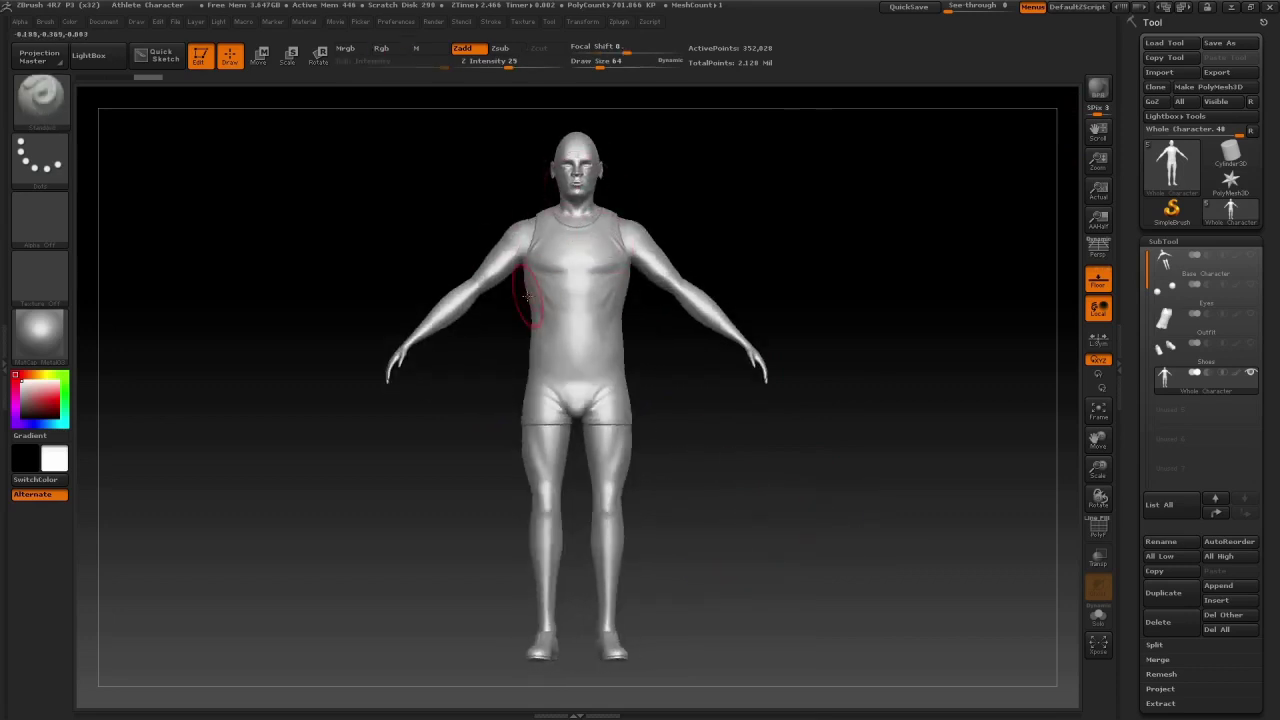
{"action": "left_click_drag", "start_coordinate": [712, 487], "coordinate": [763, 474], "text": "shift"}
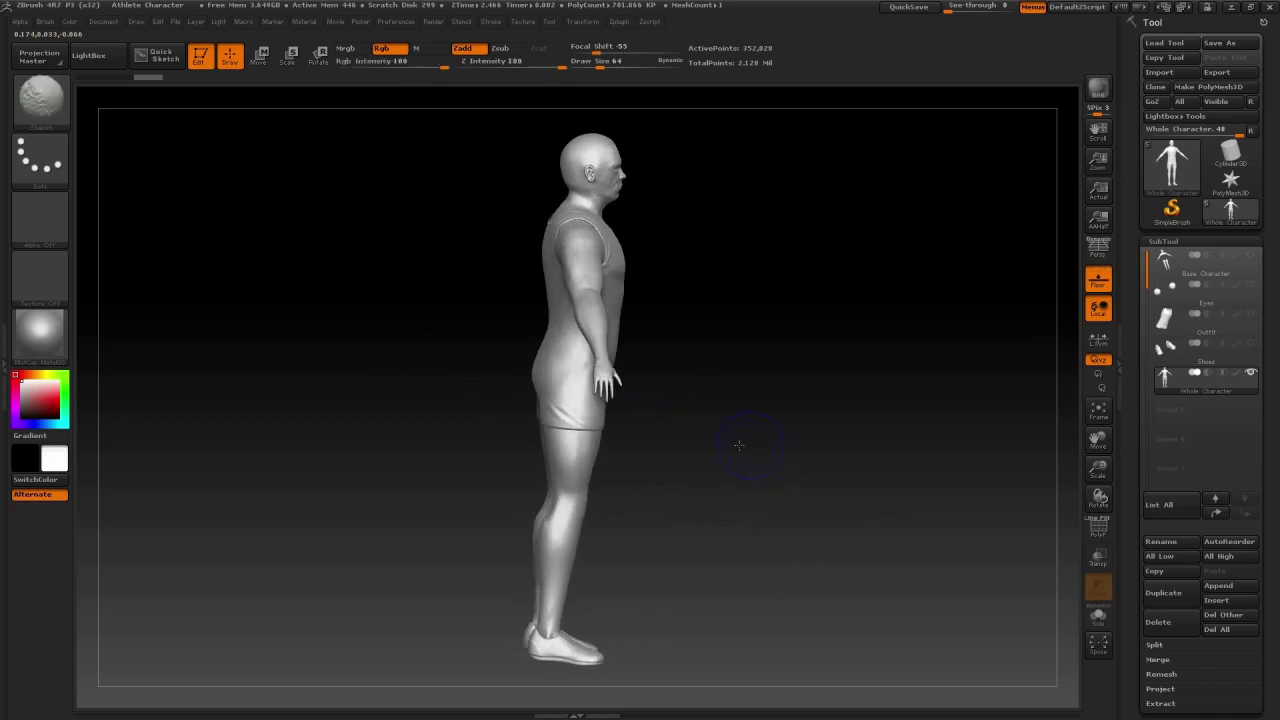
{"action": "left_click_drag", "start_coordinate": [639, 400], "coordinate": [588, 394], "text": "shift"}
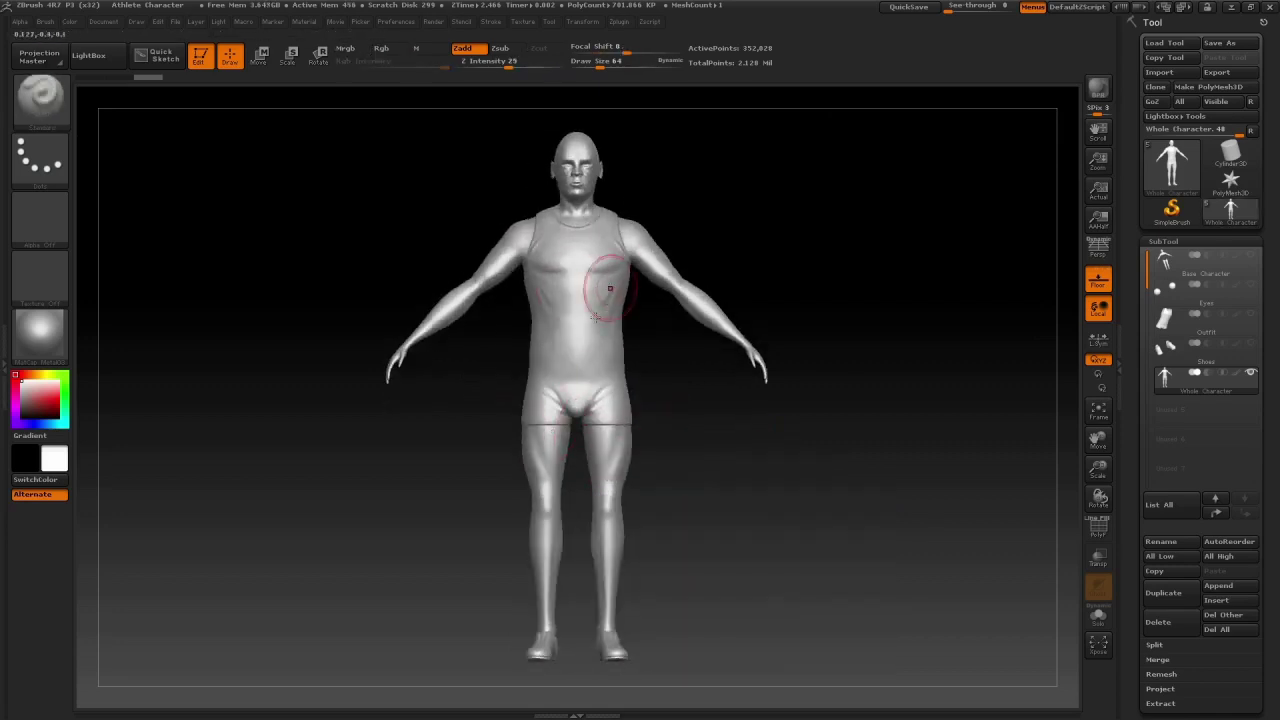
Inspect the sculpted shirt and shorts folds on the high-poly athlete up close and from several angles.
{"action": "left_click_drag", "start_coordinate": [658, 406], "coordinate": [571, 293]}
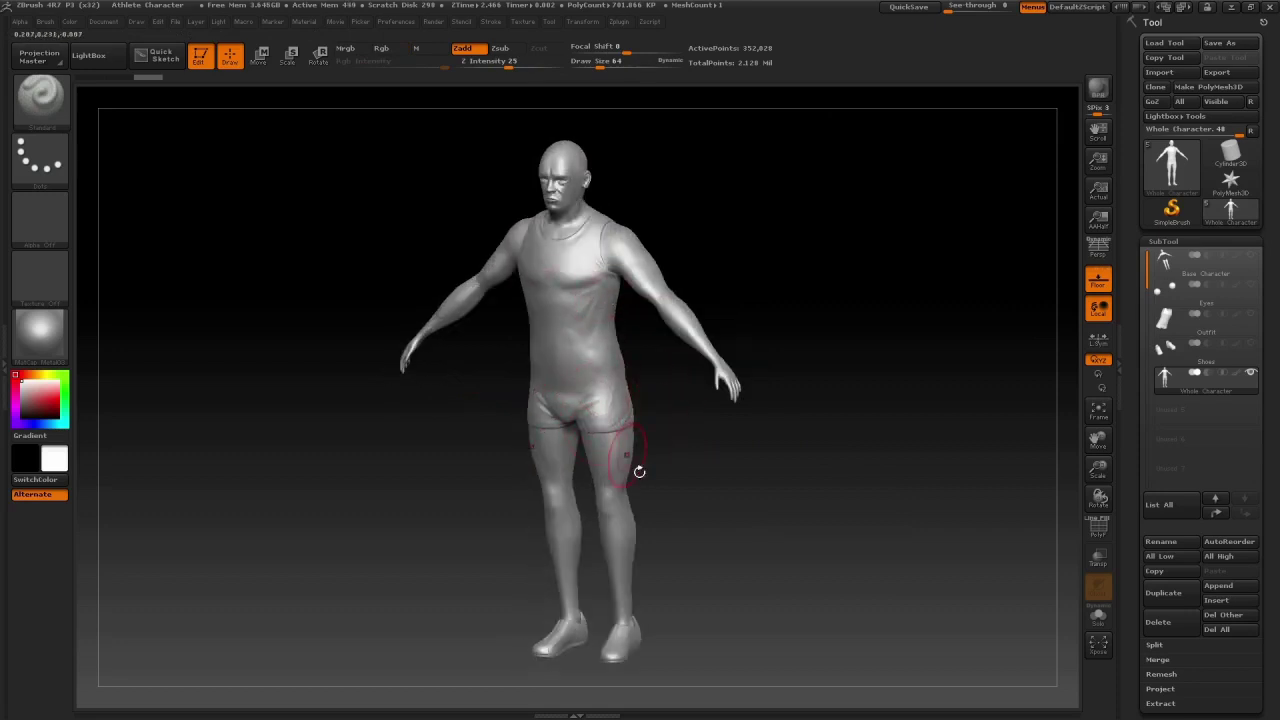
{"action": "right_click_drag", "start_coordinate": [697, 467], "coordinate": [920, 520], "text": "alt"}
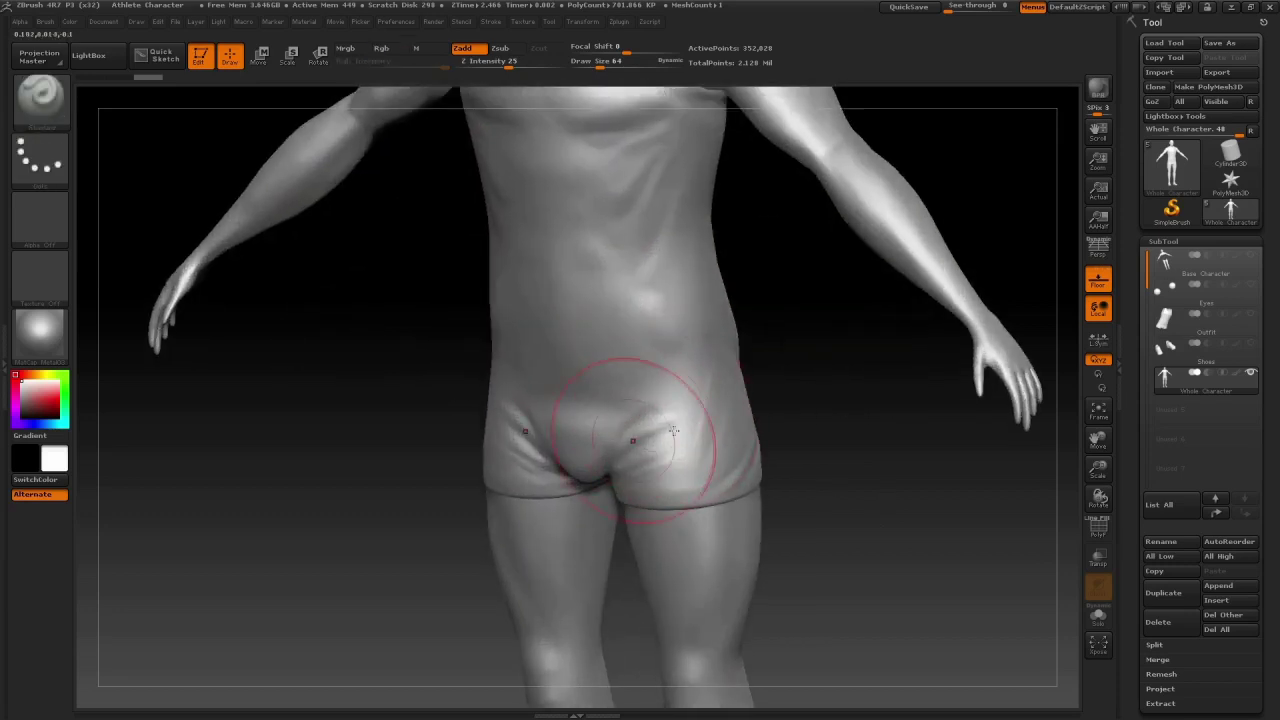
{"action": "mouse_move", "coordinate": [829, 509]}
{"action": "left_mouse_down"}
{"action": "mouse_move", "coordinate": [805, 538]}
{"action": "mouse_move", "coordinate": [778, 530]}
{"action": "mouse_move", "coordinate": [854, 529]}
{"action": "mouse_move", "coordinate": [790, 526]}
{"action": "left_mouse_up"}
{"action": "left_click_drag", "start_coordinate": [894, 483], "coordinate": [733, 525]}
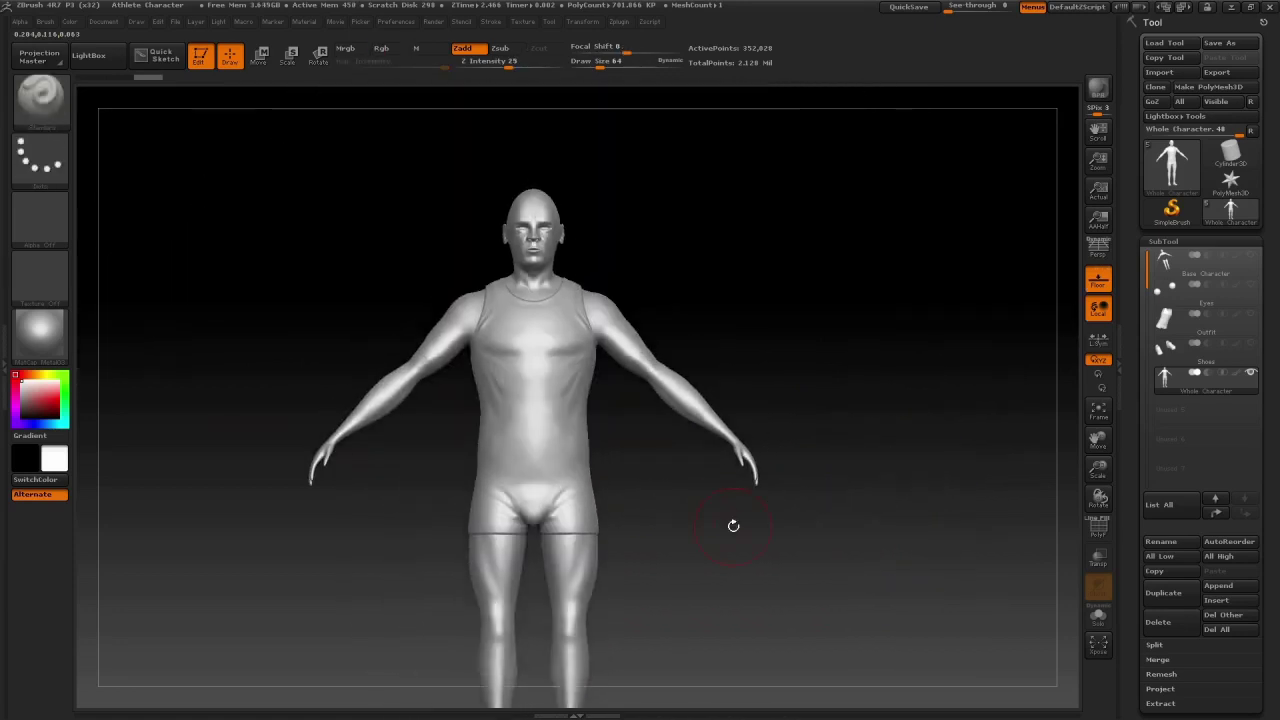
{"action": "left_click_drag", "start_coordinate": [670, 498], "coordinate": [734, 545]}
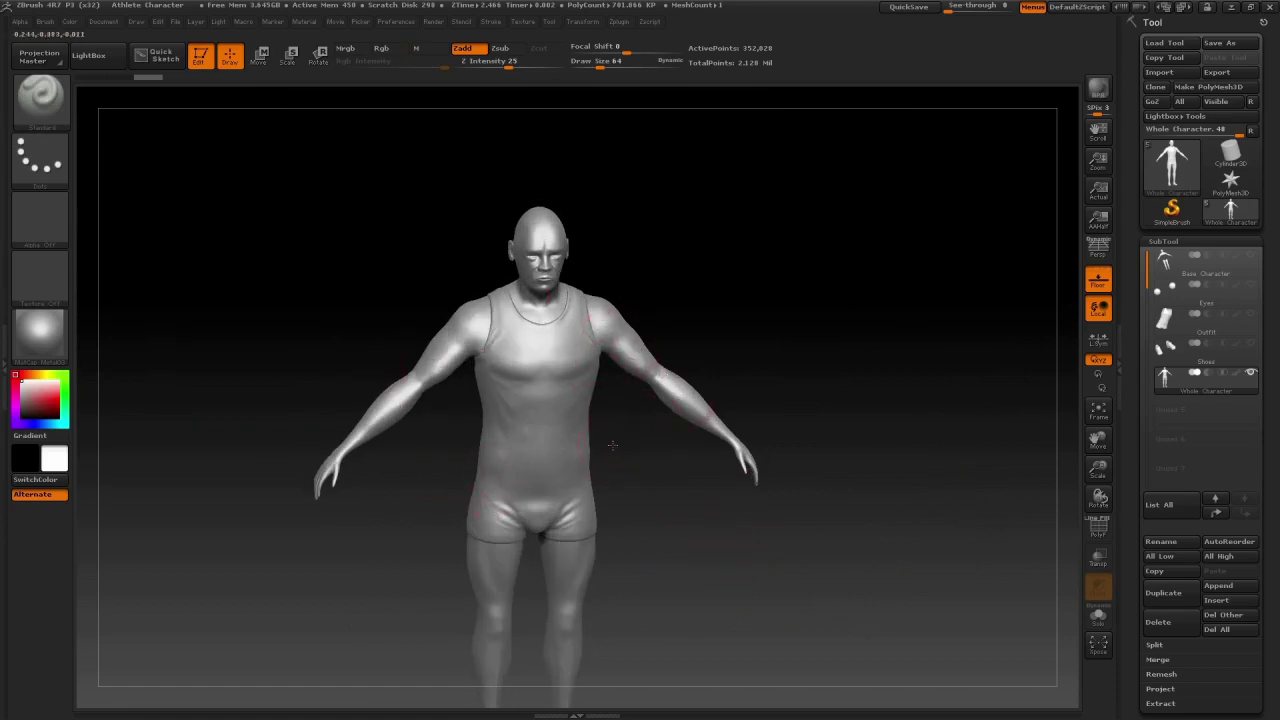
{"action": "left_click_drag", "start_coordinate": [612, 444], "coordinate": [680, 430]}
Return to Maya and view the normal-mapped low-poly torso for comparison with the high-poly sculpt.
{"action": "left_click", "coordinate": [1231, 7]}
{"action": "scroll", "coordinate": [734, 466], "scroll_direction": "down", "scroll_amount": 4}
{"action": "mouse_move", "coordinate": [760, 500]}
{"action": "left_mouse_down", "text": "alt"}
{"action": "mouse_move", "coordinate": [735, 511]}
{"action": "mouse_move", "coordinate": [678, 492]}
{"action": "mouse_move", "coordinate": [669, 523]}
{"action": "mouse_move", "coordinate": [686, 537]}
{"action": "mouse_move", "coordinate": [720, 531]}
{"action": "mouse_move", "coordinate": [755, 507]}
{"action": "left_mouse_up", "text": "alt"}
{"action": "scroll", "coordinate": [678, 492], "scroll_direction": "up", "scroll_amount": 3}
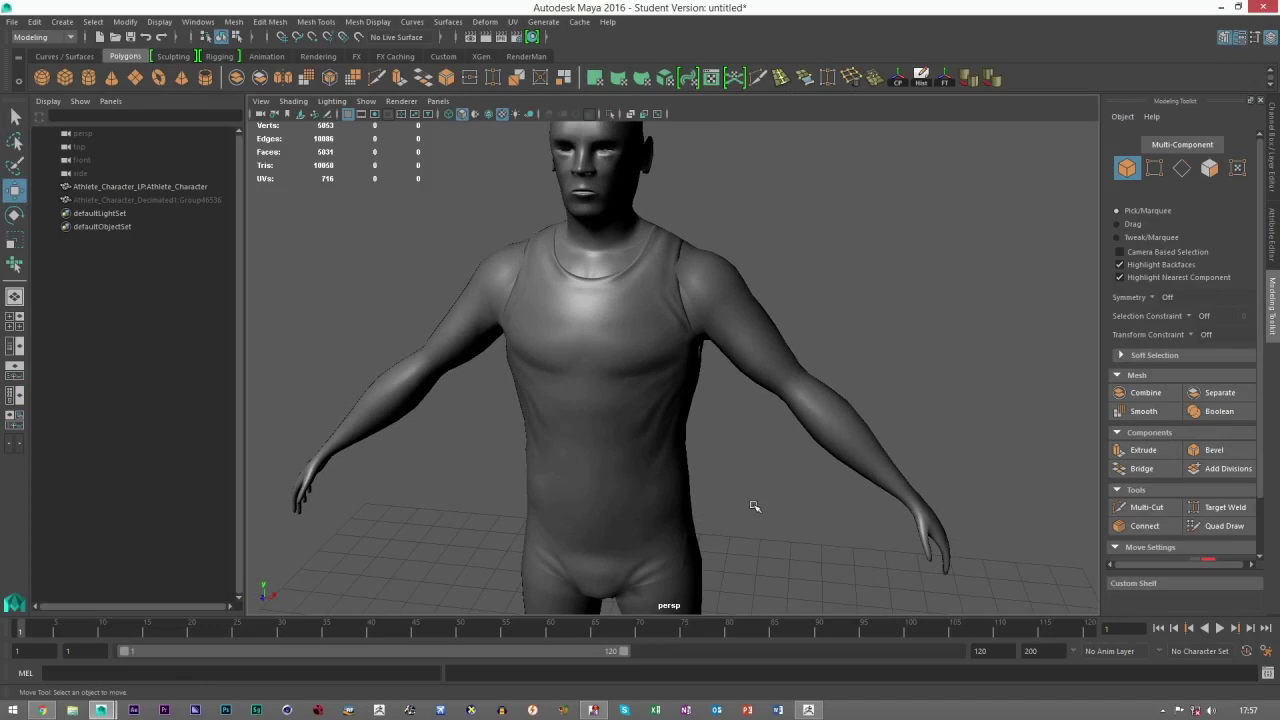